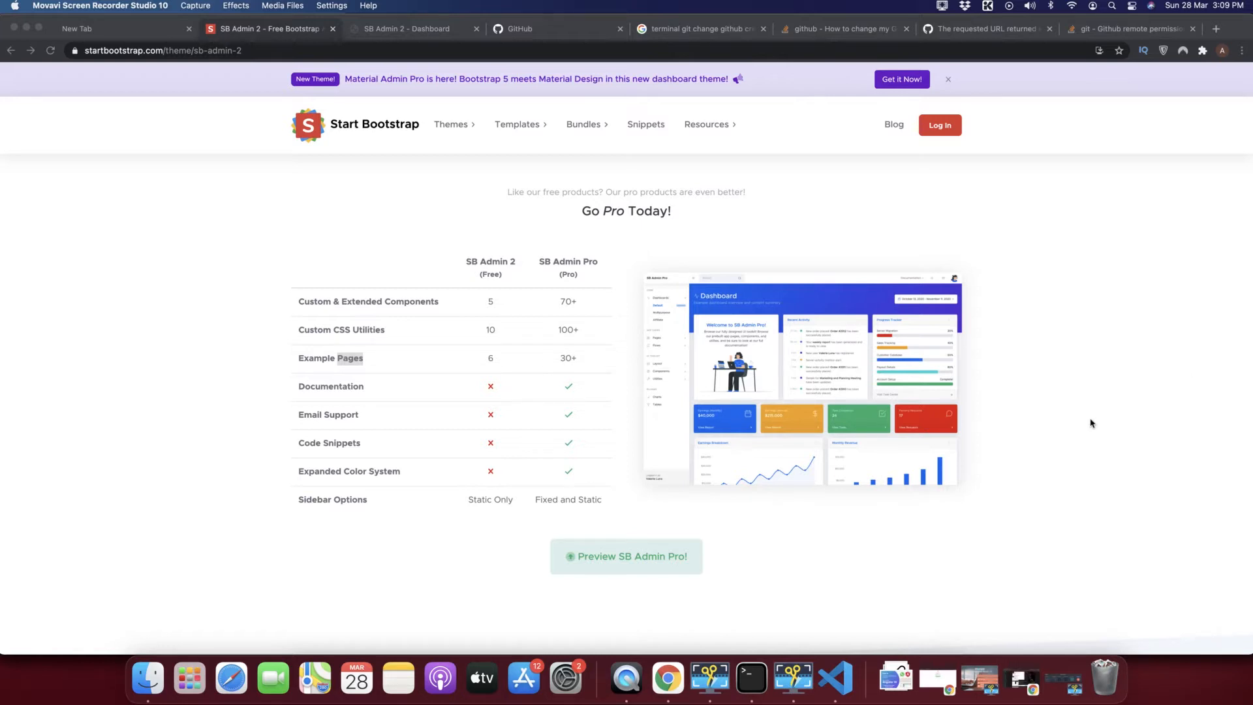
Close the five extra Chrome tabs, leaving three open.
left_click(818, 246)
scroll(818, 245, "down", 20)
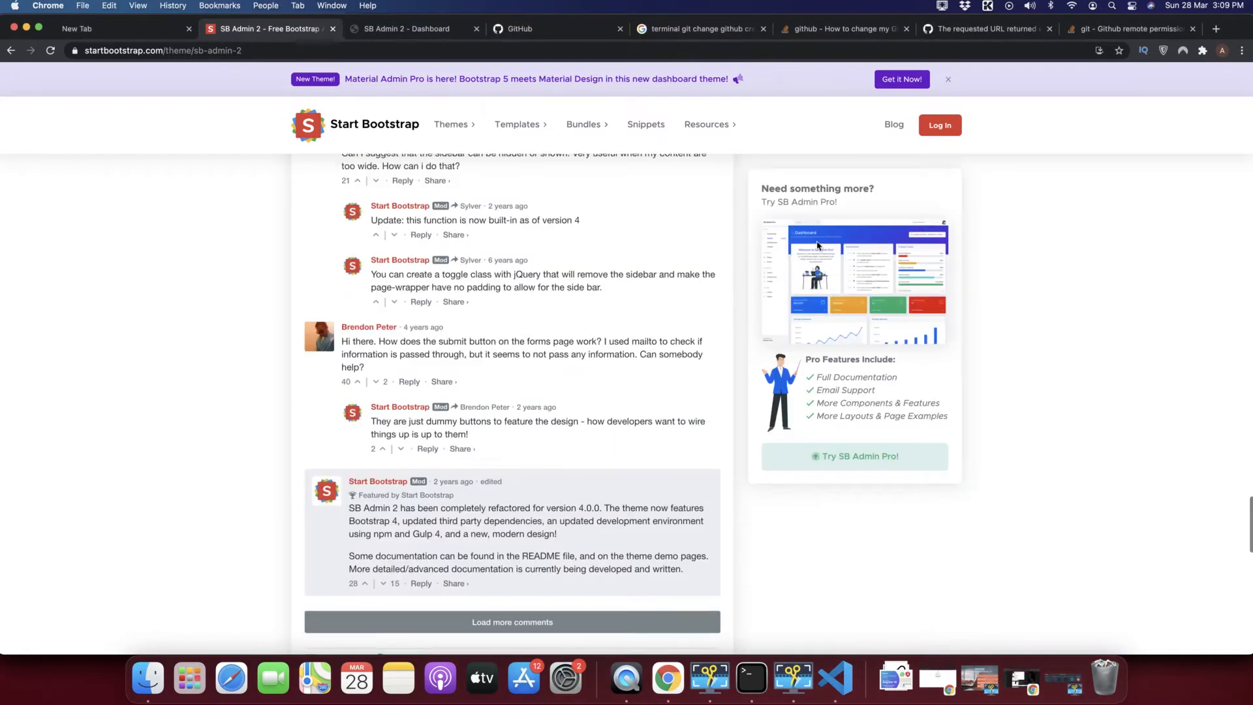
scroll(817, 245, "up", 10)
scroll(818, 245, "up", 20)
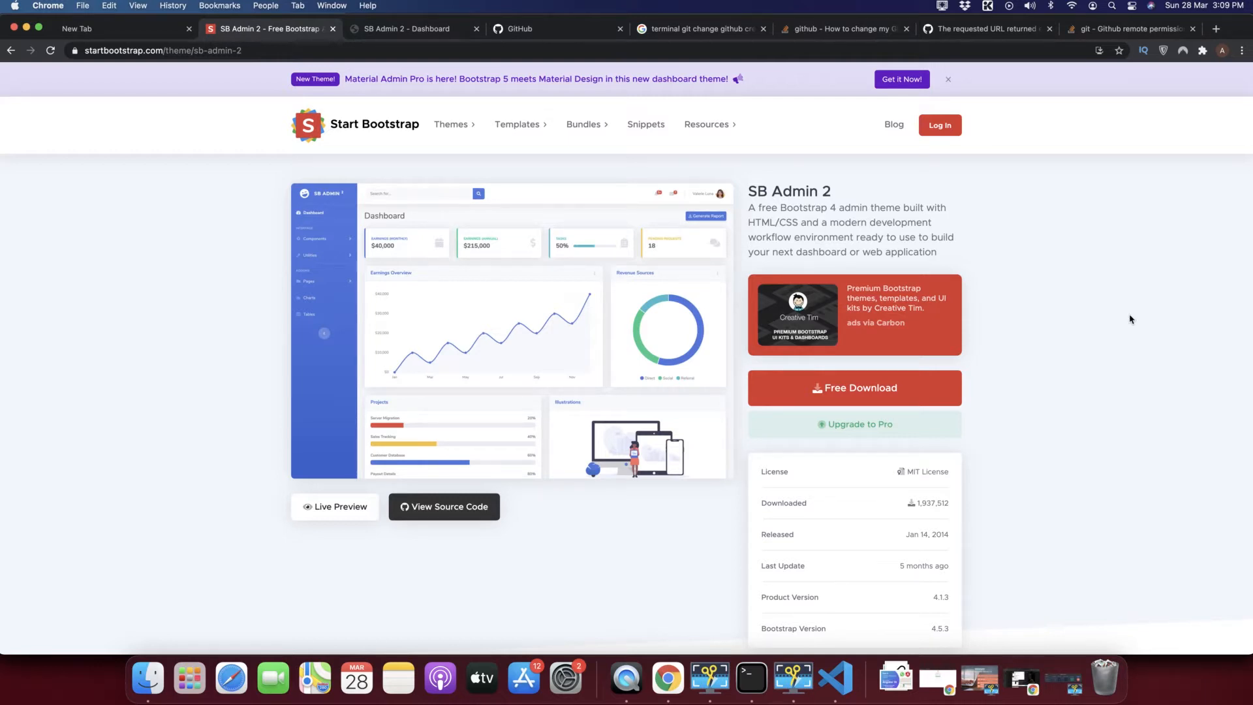
scroll(1113, 448, "down", 5)
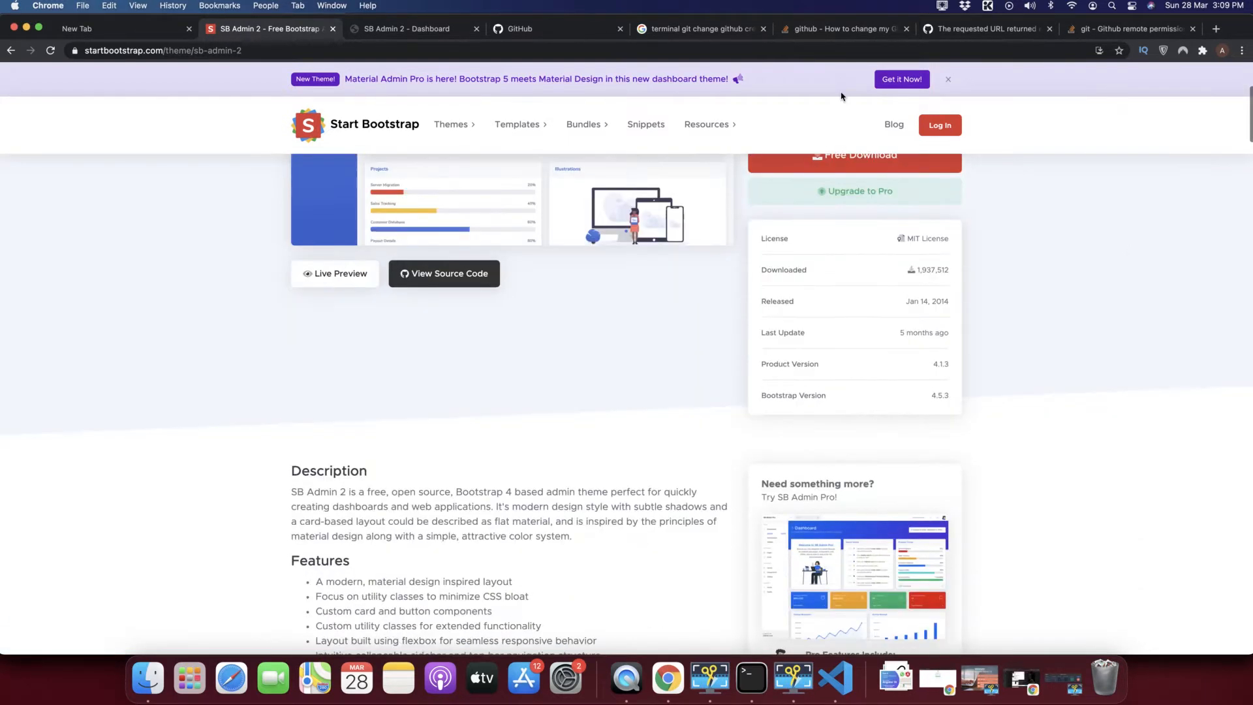
left_click(763, 29)
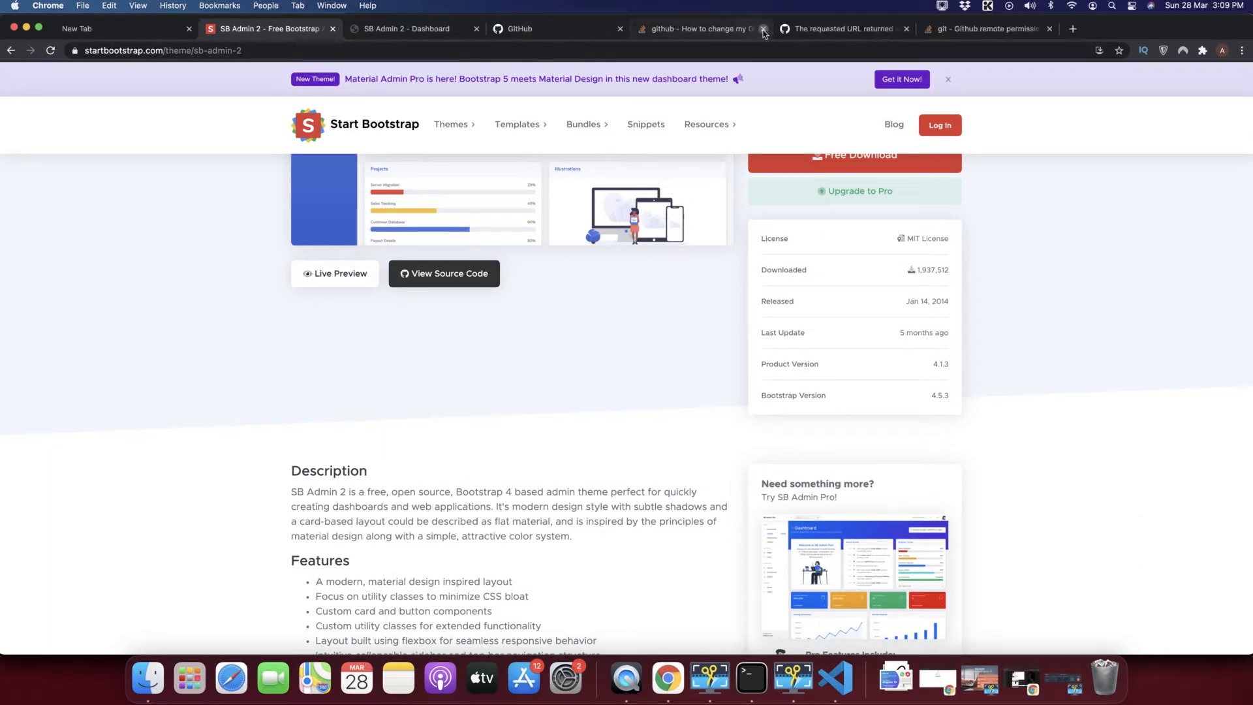
left_click(762, 29)
left_click(763, 30)
left_click(763, 30)
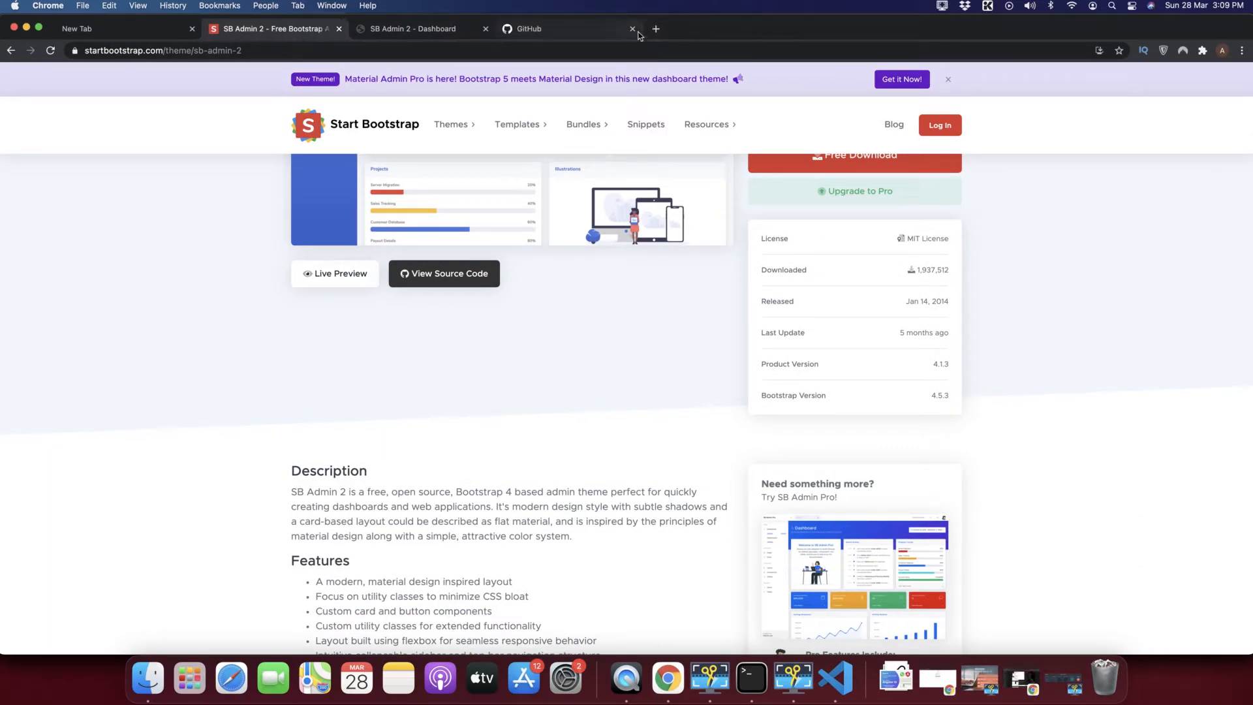
left_click(632, 28)
Download the free SB Admin 2 theme and extract the zip into Downloads.
scroll(548, 263, "up", 5)
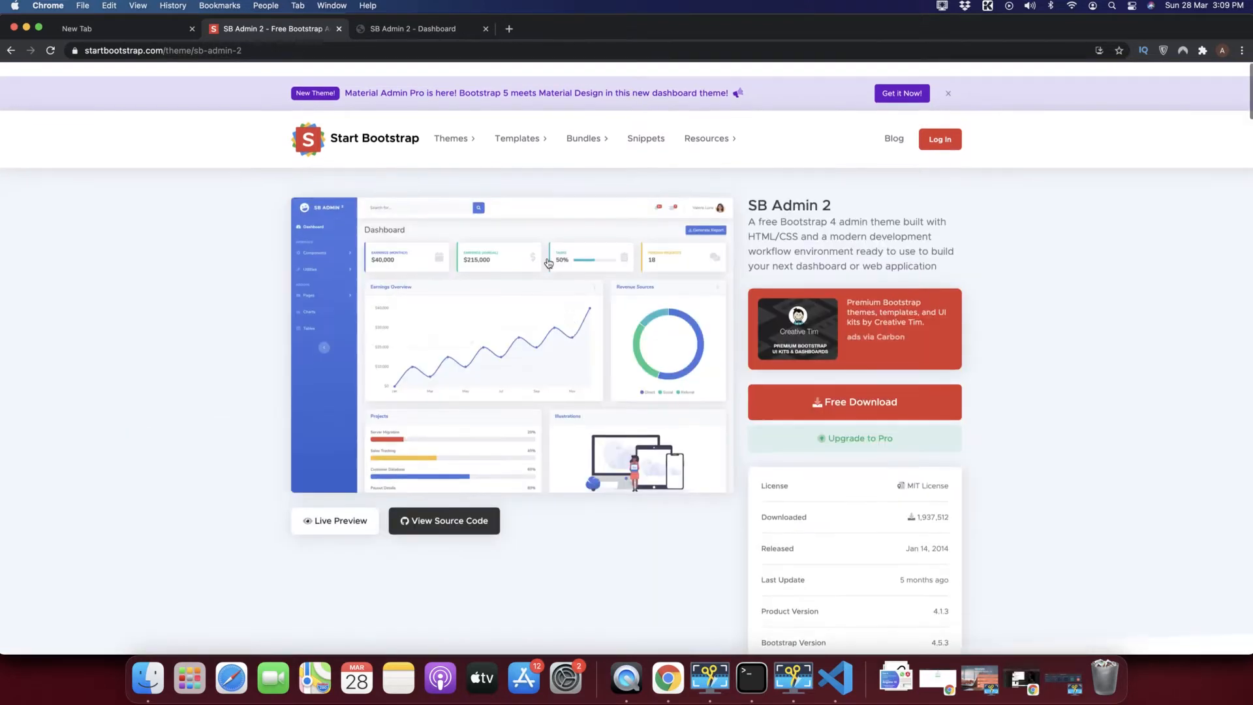
scroll(548, 263, "down", 1)
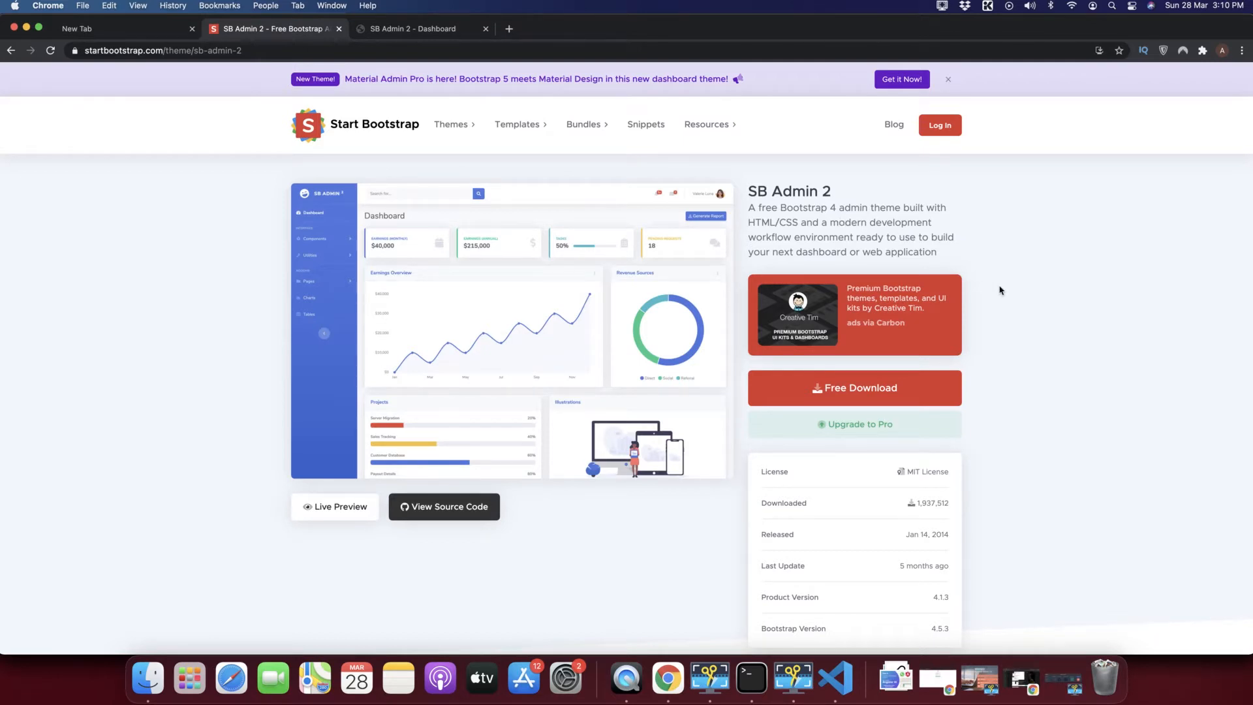
scroll(1000, 289, "down", 3)
scroll(999, 290, "up", 3)
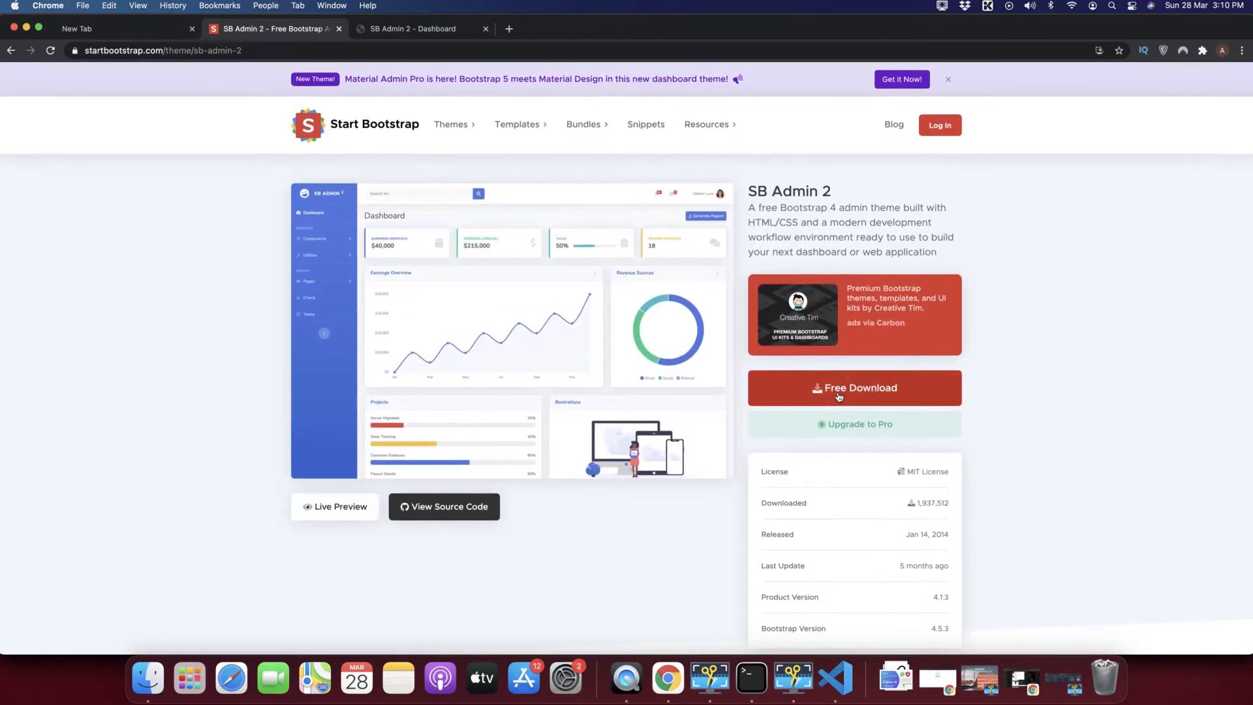
left_click(842, 394)
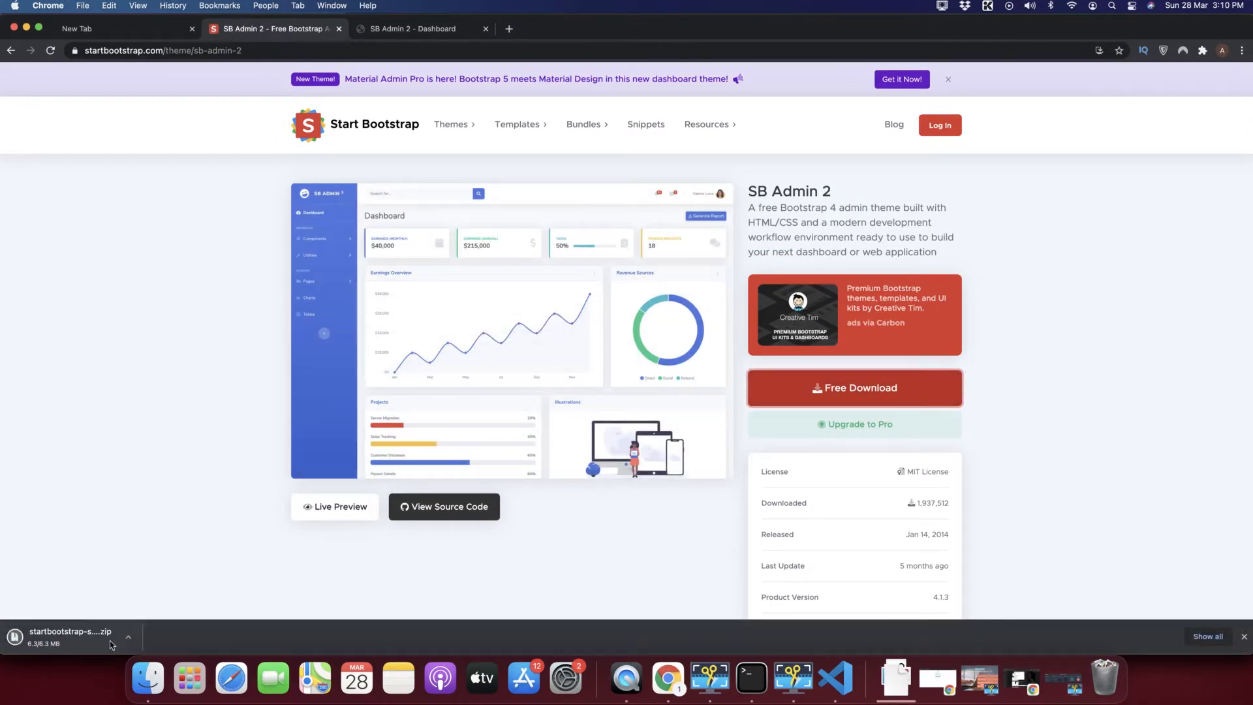
left_click(78, 639)
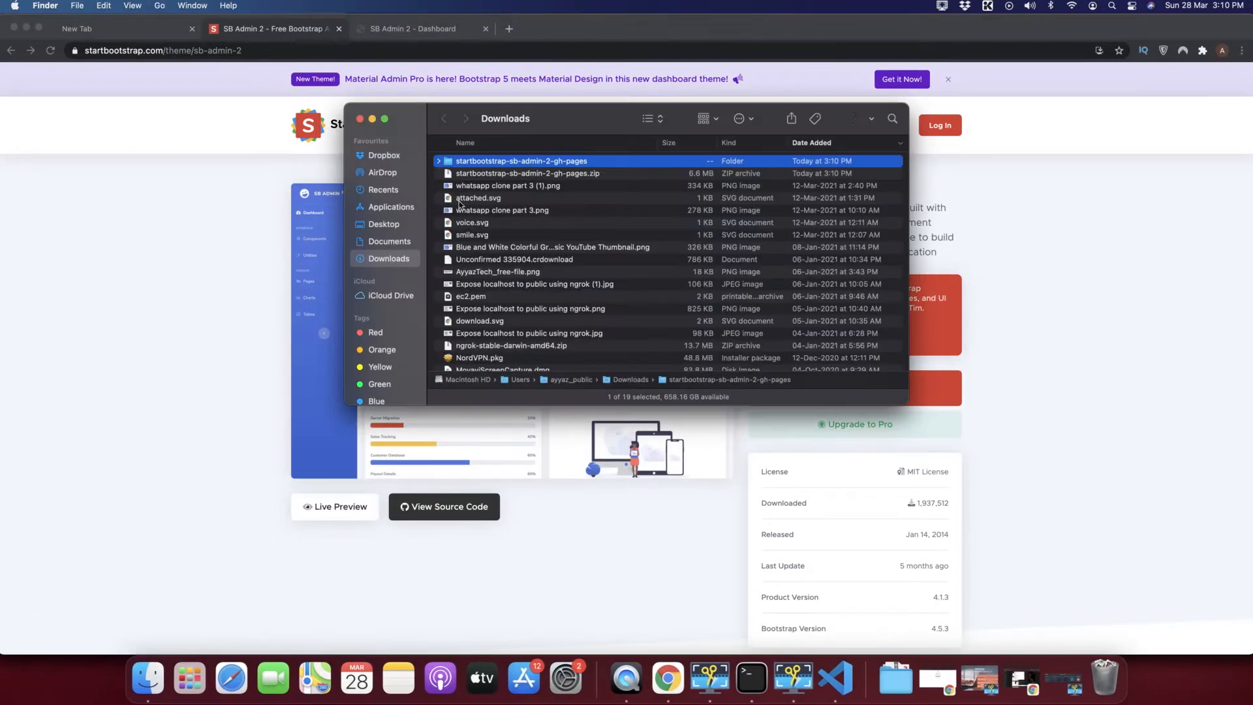
Open a Terminal at the startbootstrap-sb-admin-2-gh-pages folder from Finder.
double_click(450, 165)
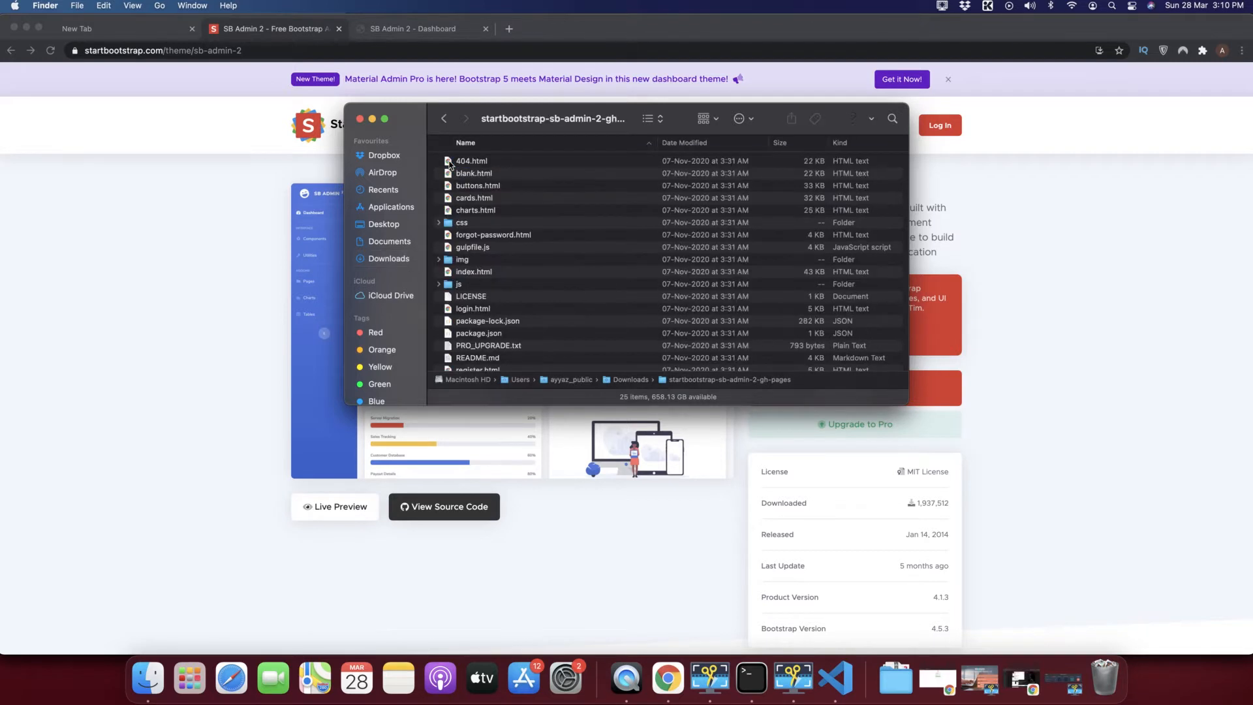
left_click(444, 119)
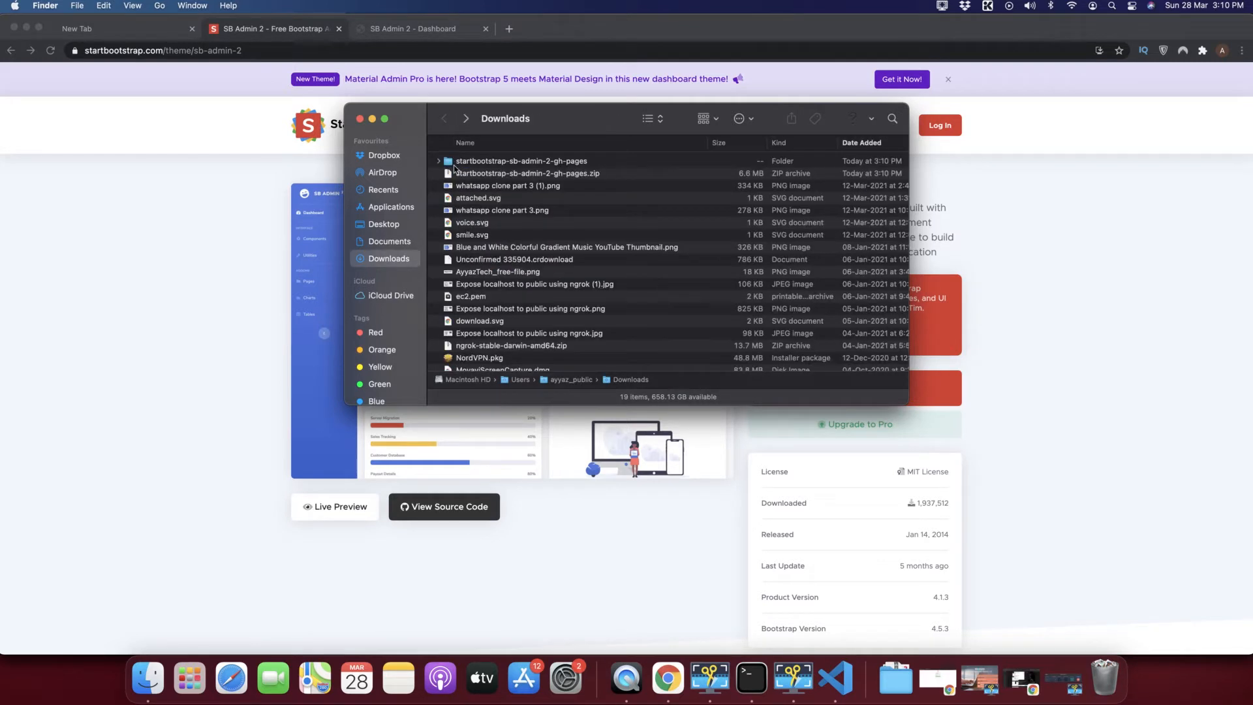
left_click(452, 164)
right_click(451, 166)
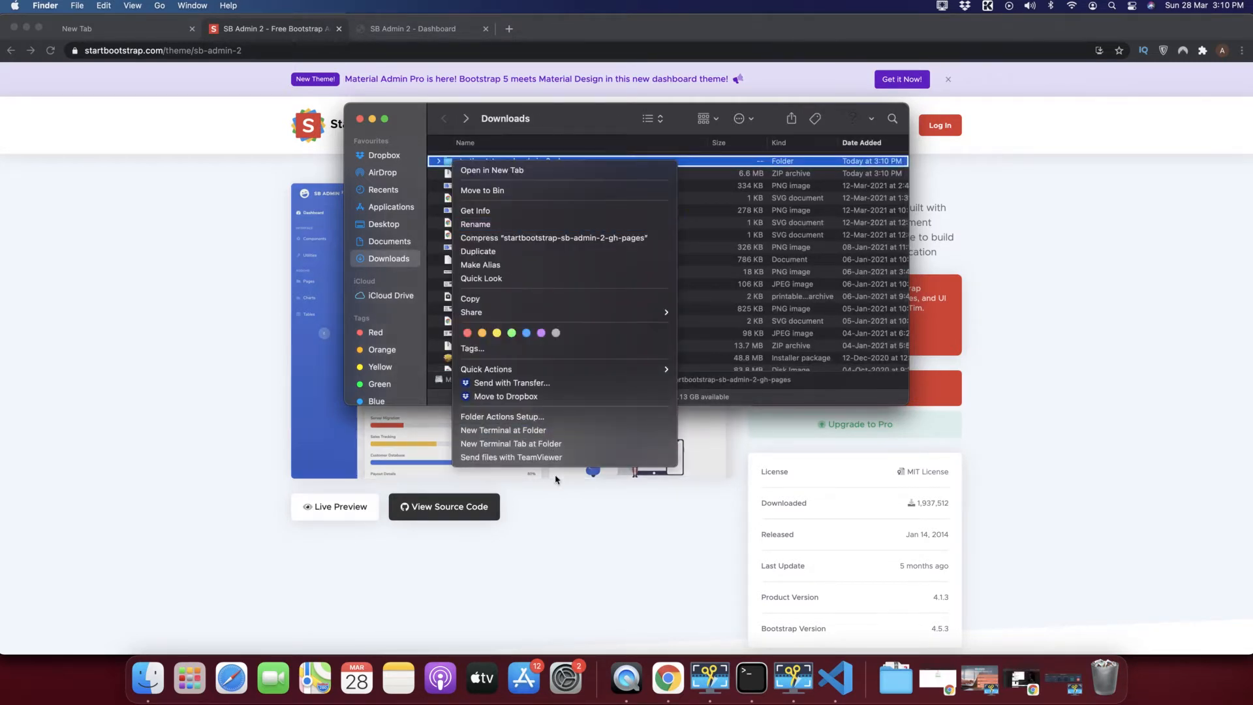
left_click(526, 434)
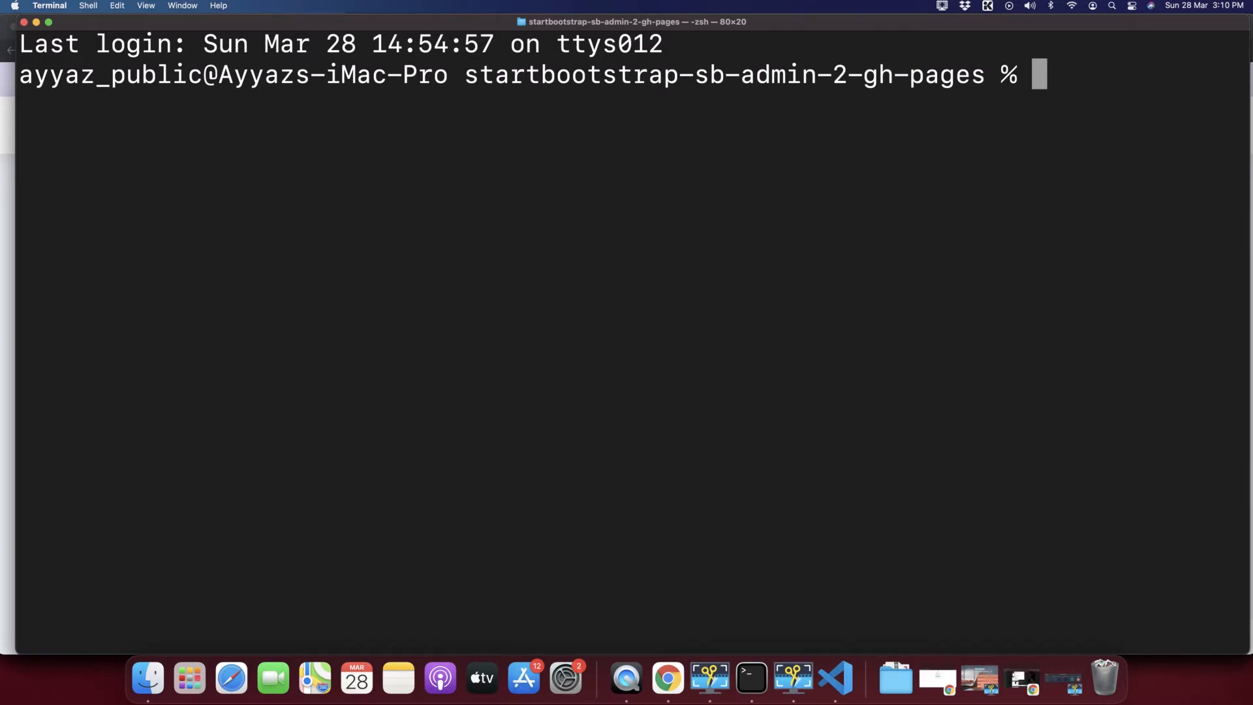
Run 'code .' to open the folder in VS Code, then close the Terminal window.
type("code .")
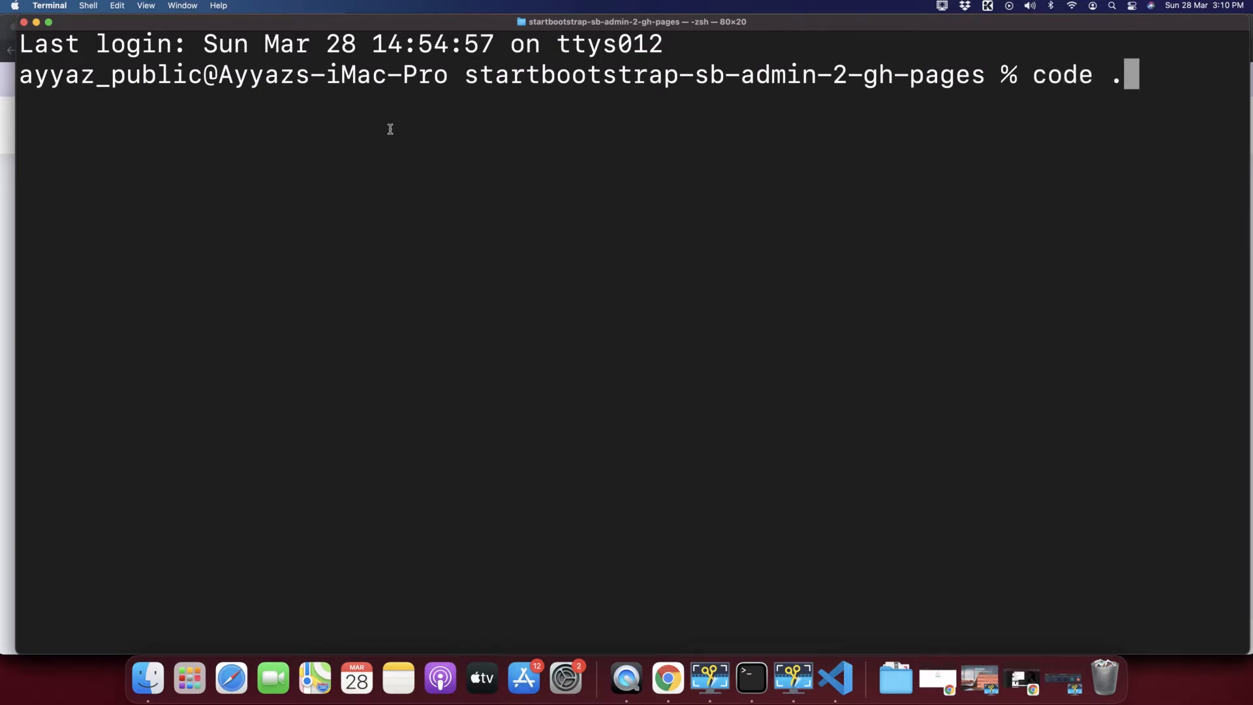
key("Return")
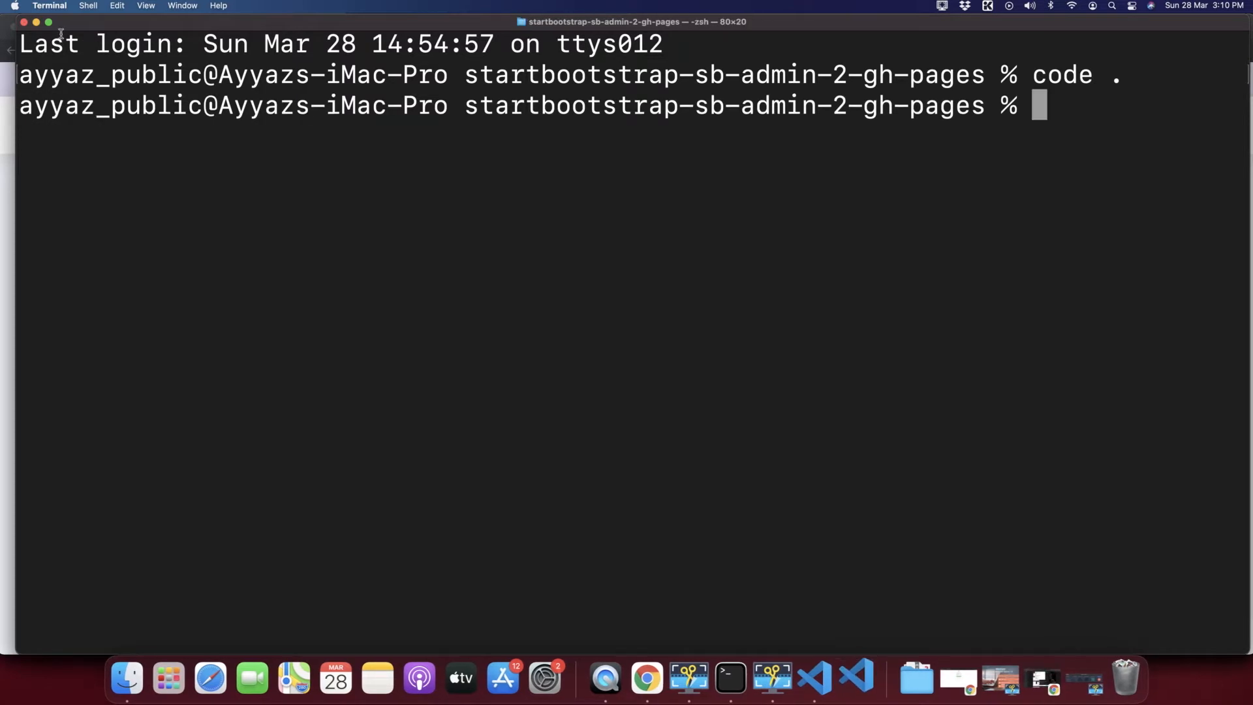
key("super+Tab")
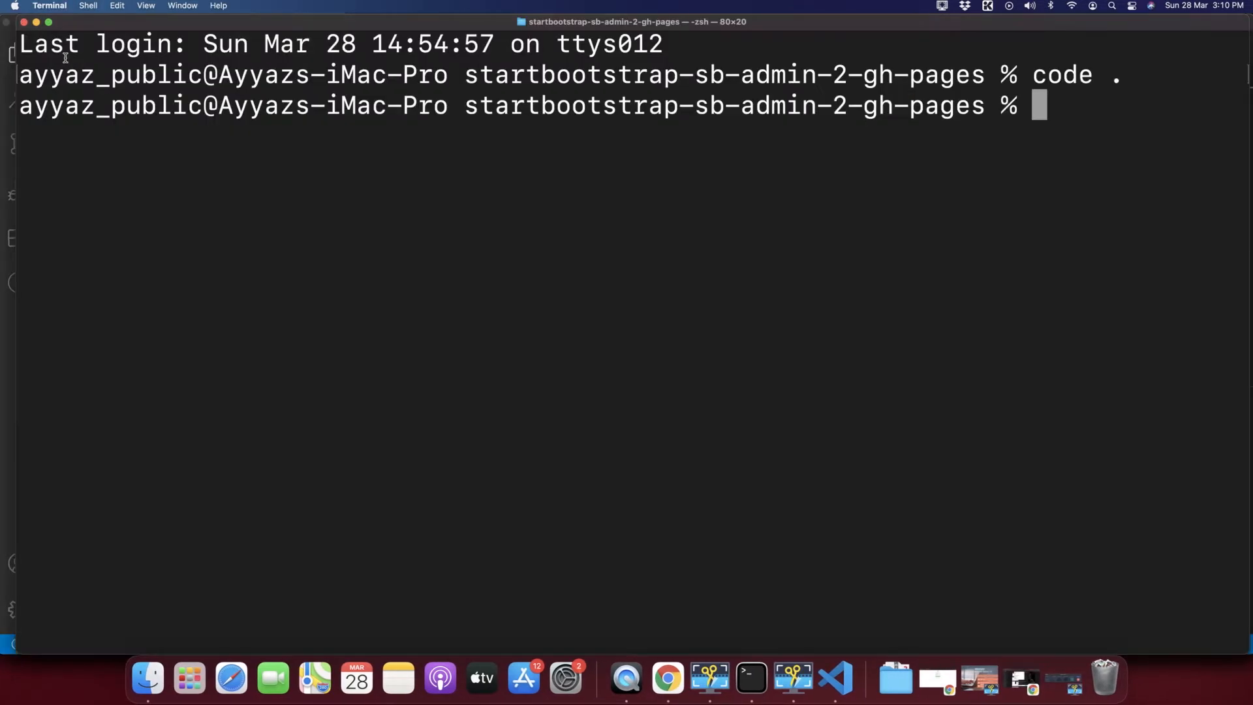
left_click(24, 22)
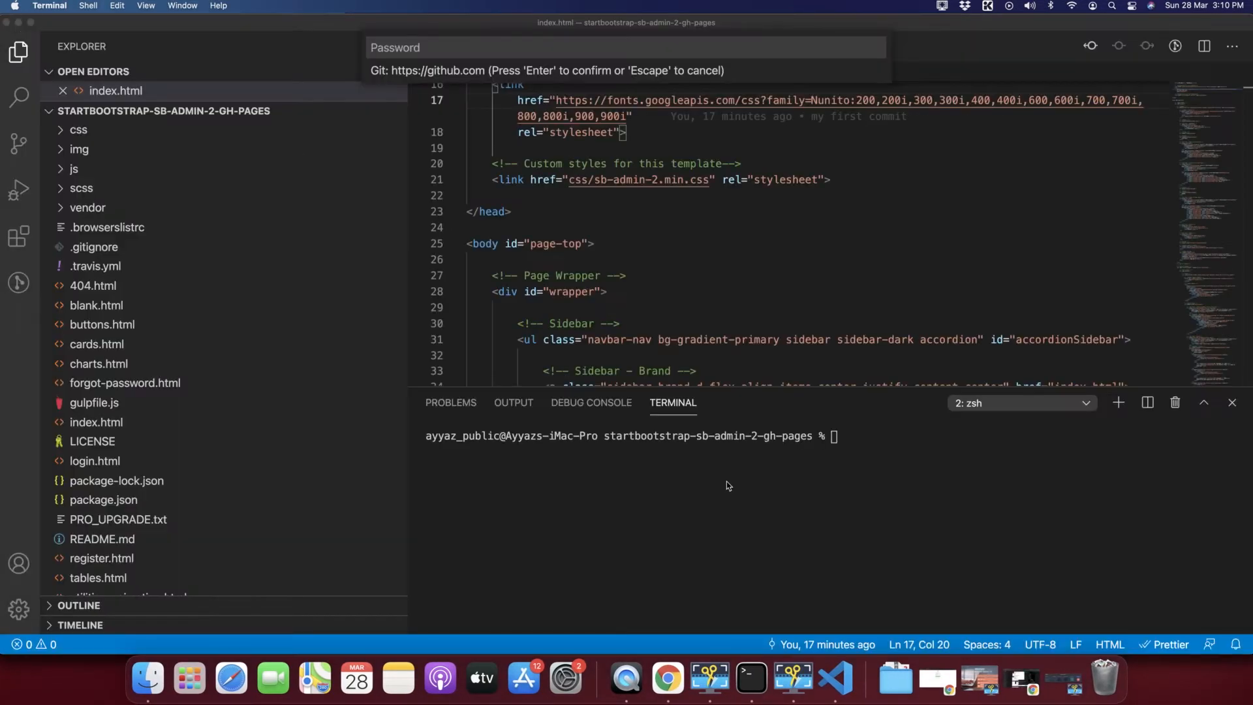
Dismiss the Git password prompt, shorten the terminal panel and narrow the Explorer sidebar.
left_click(851, 295)
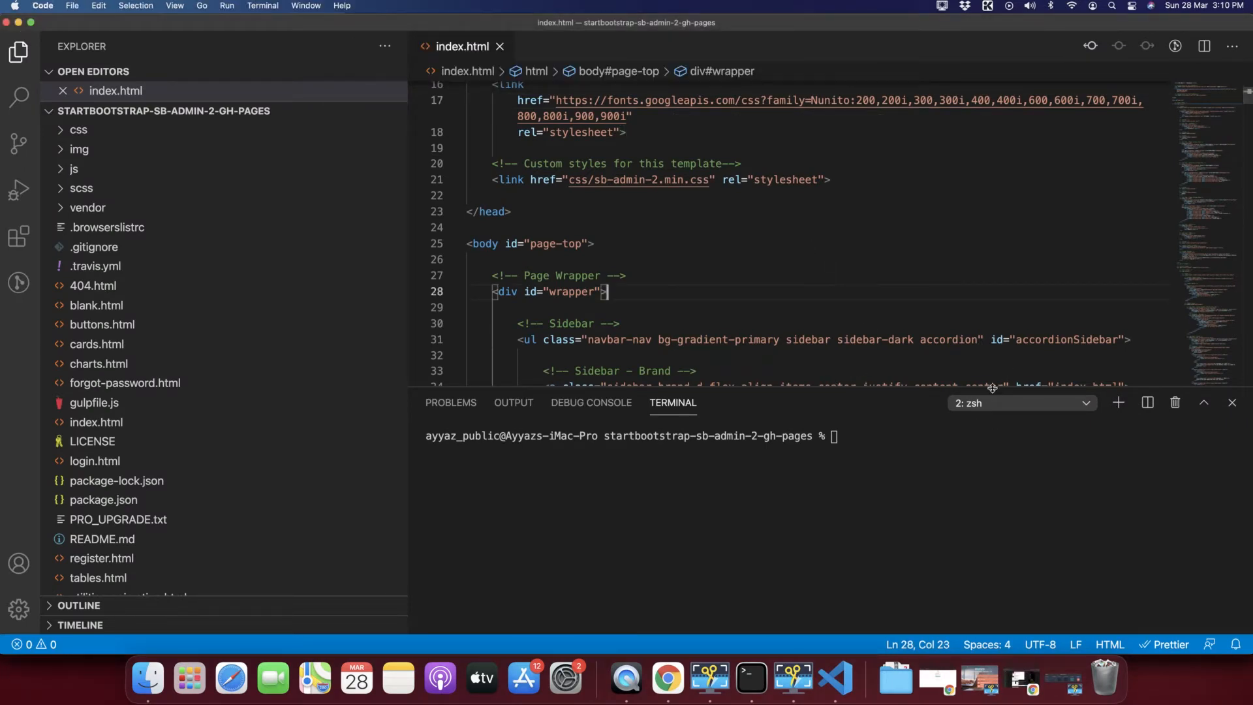
left_click_drag(994, 389, 957, 492)
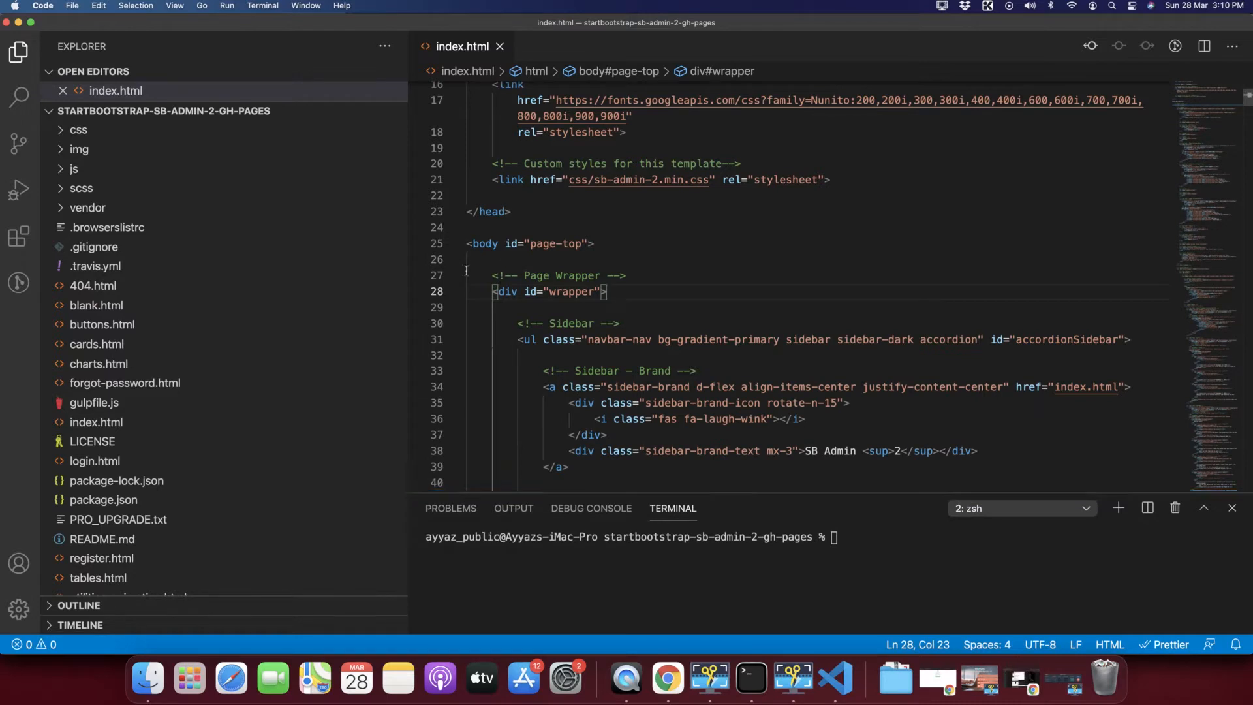
left_click_drag(410, 305, 286, 306)
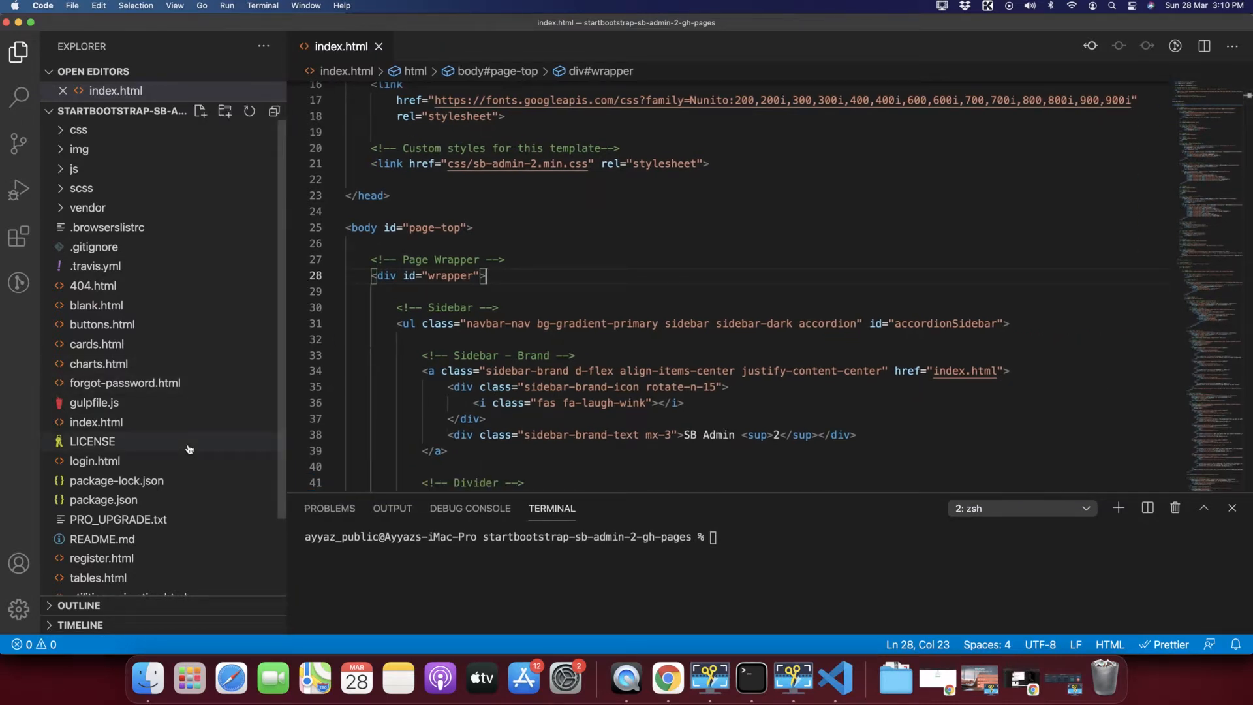
scroll(189, 449, "down", 3)
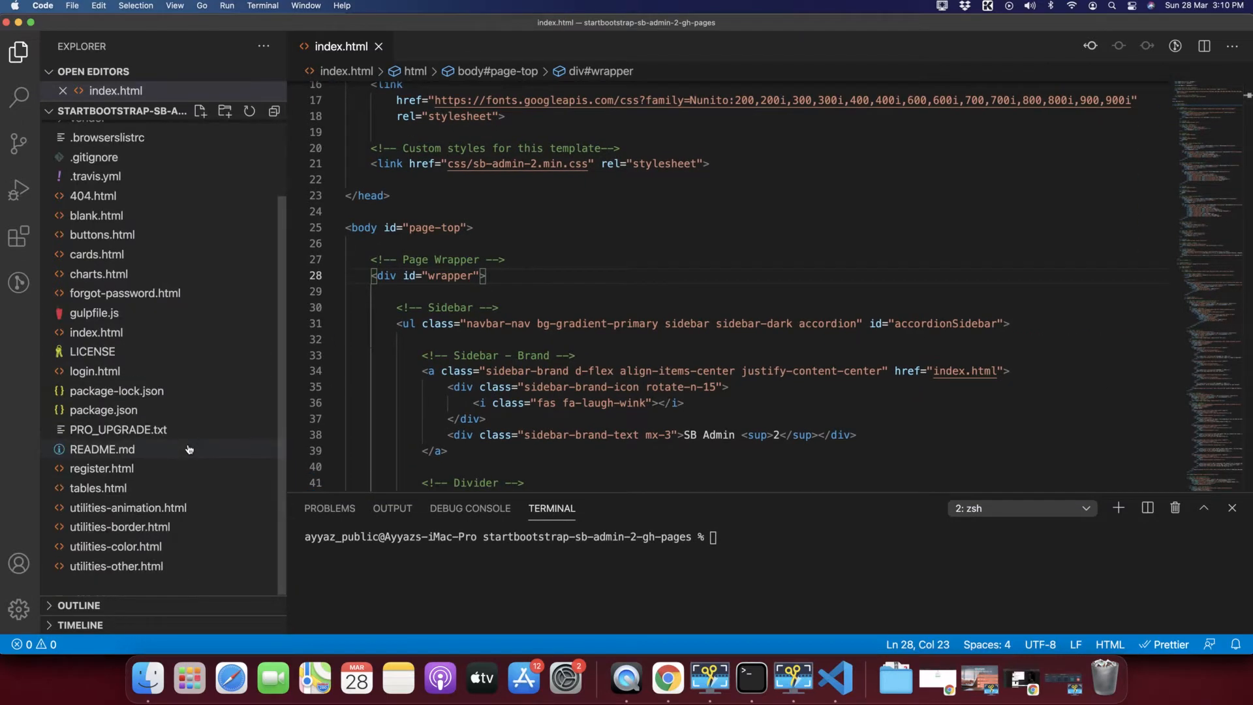
Open the project's index.html from Finder in Chrome.
left_click(149, 679)
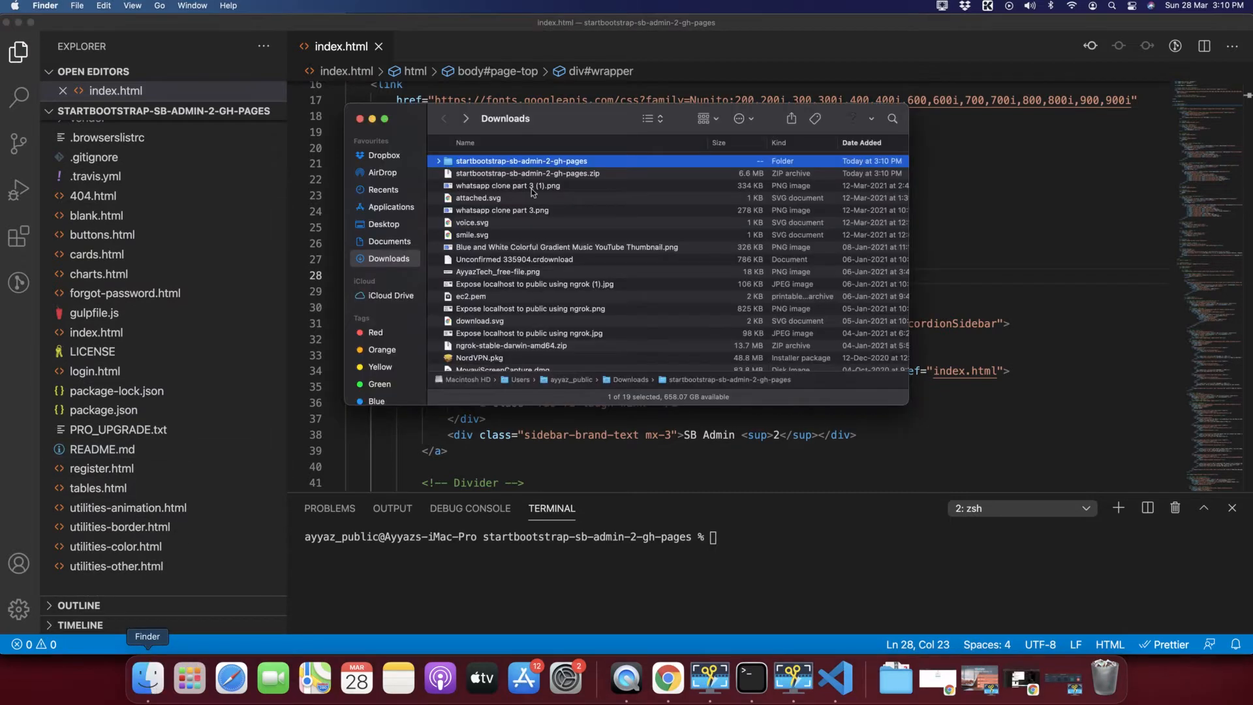
double_click(448, 164)
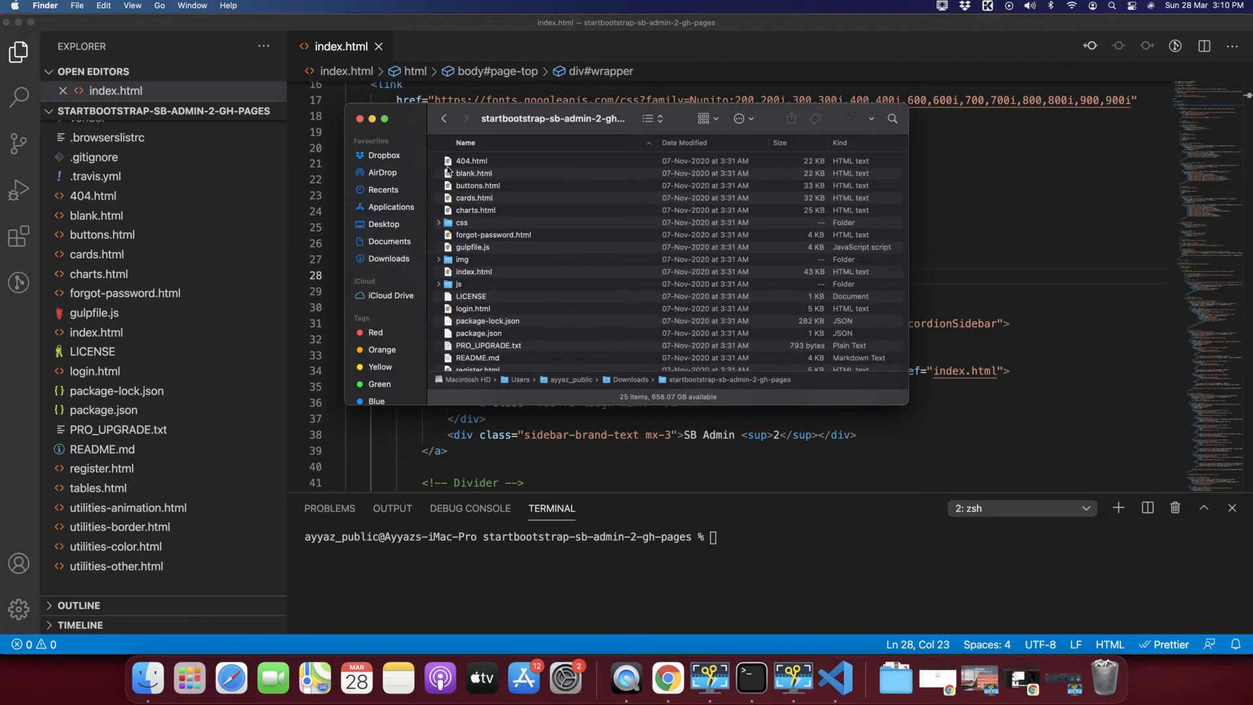
double_click(449, 273)
scroll(522, 315, "down", 15)
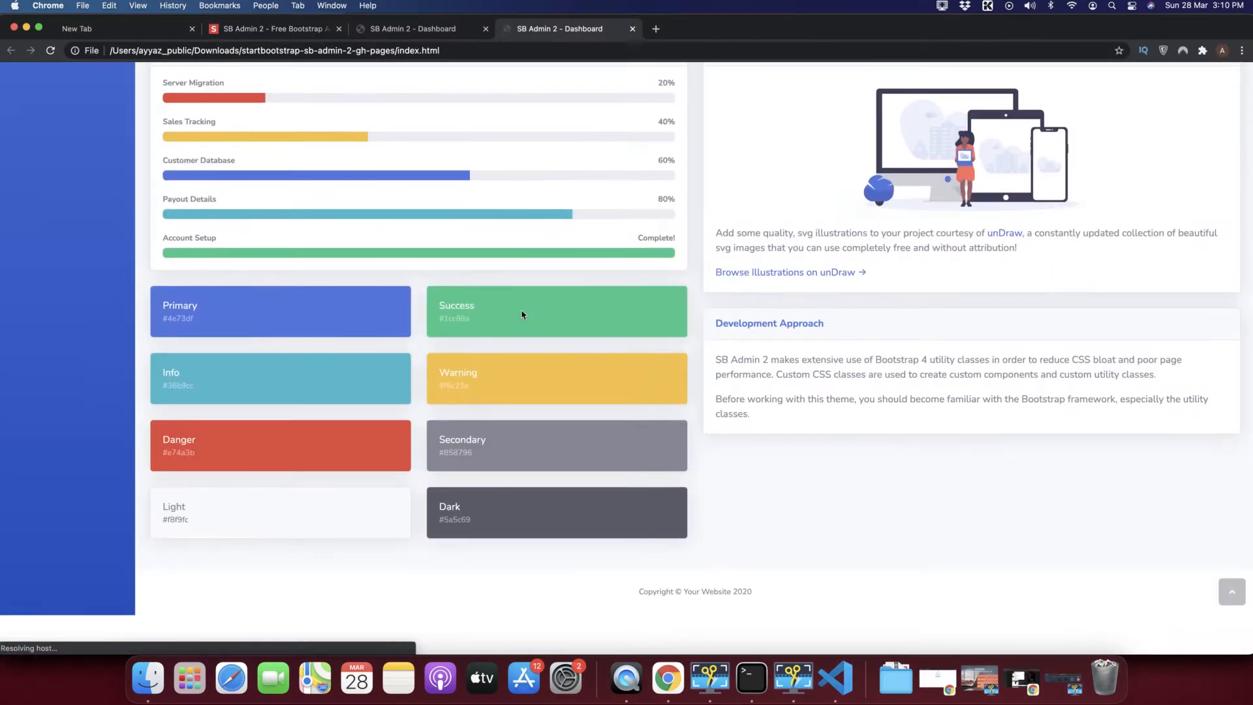
scroll(523, 314, "up", 15)
Check the dashboard's Components, Utilities and Pages menus and its Login page.
left_click(47, 178)
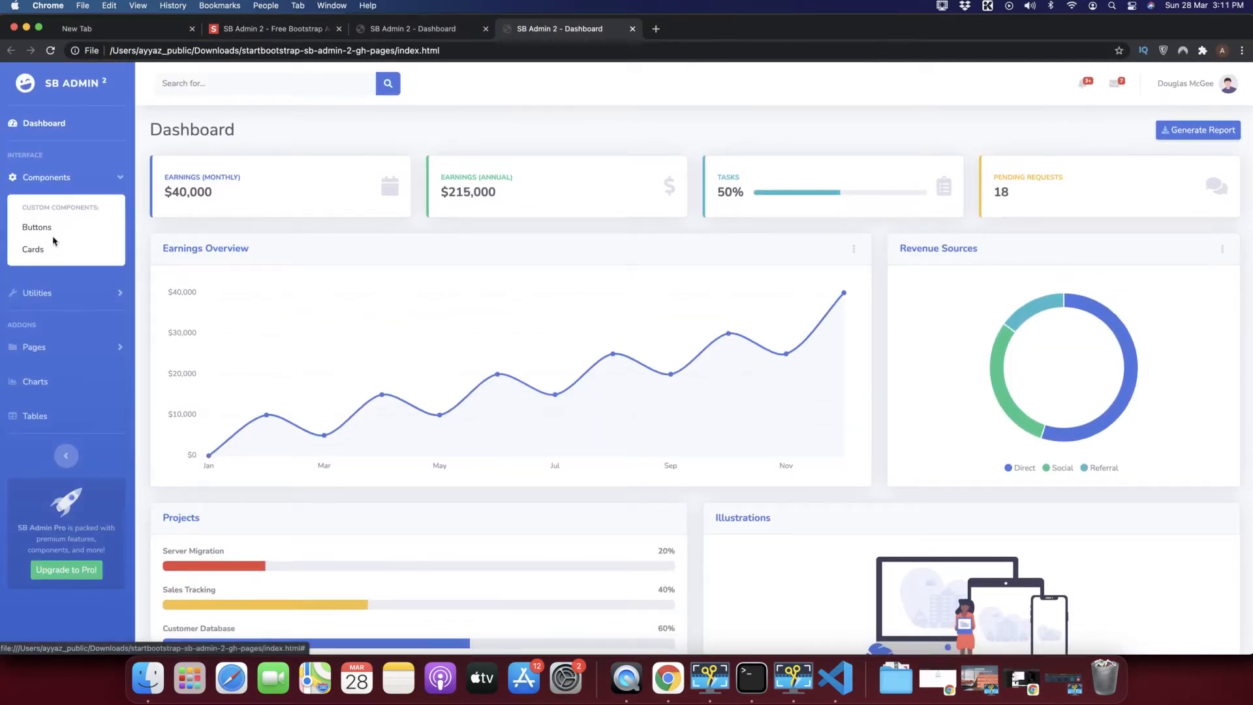
left_click(53, 294)
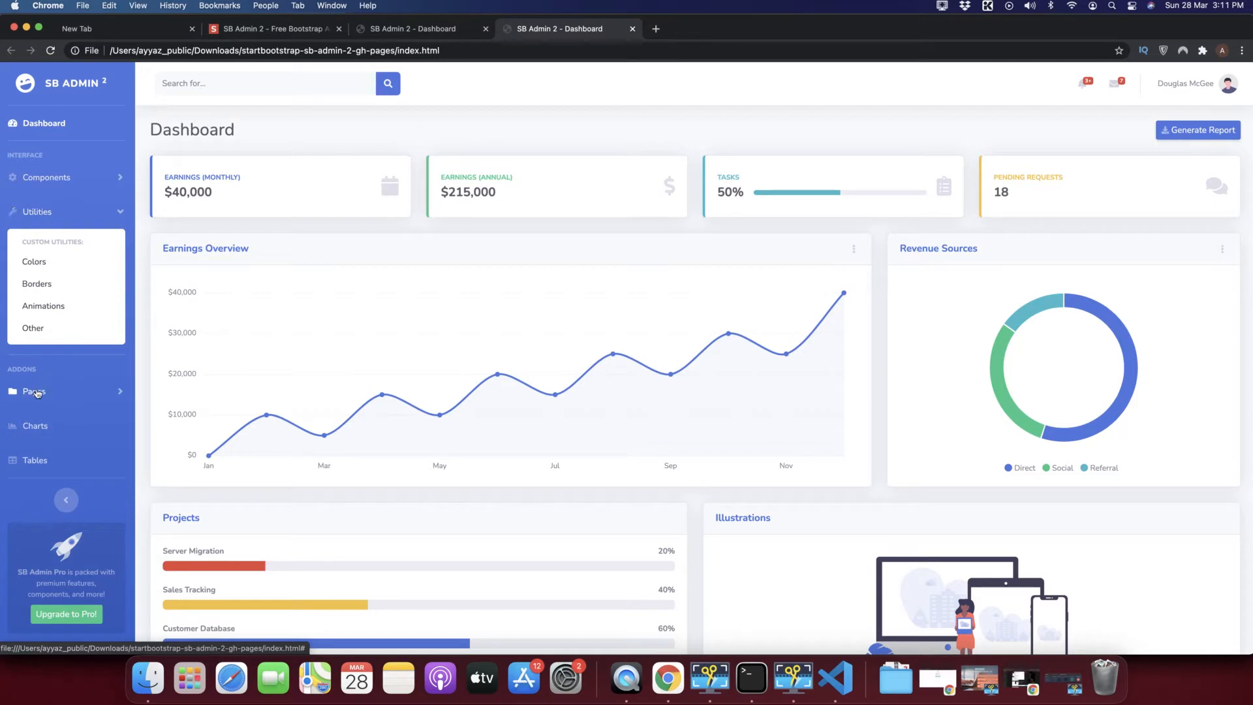
left_click(37, 393)
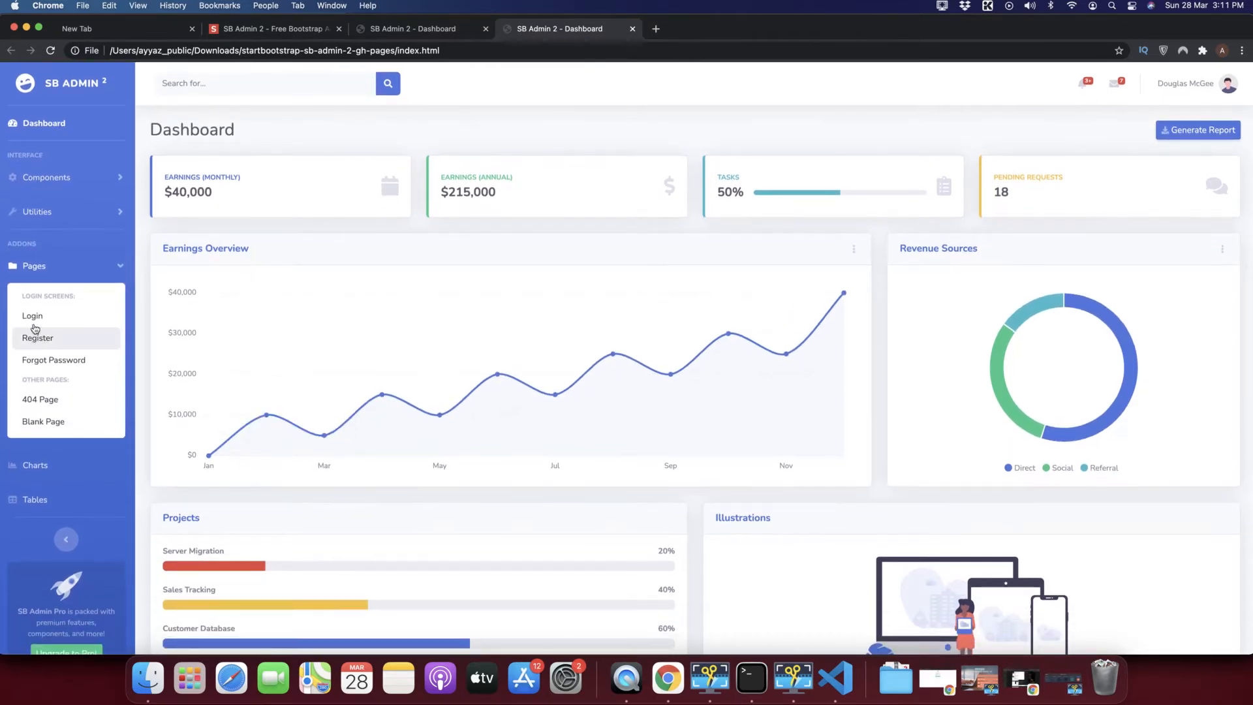
left_click(32, 317)
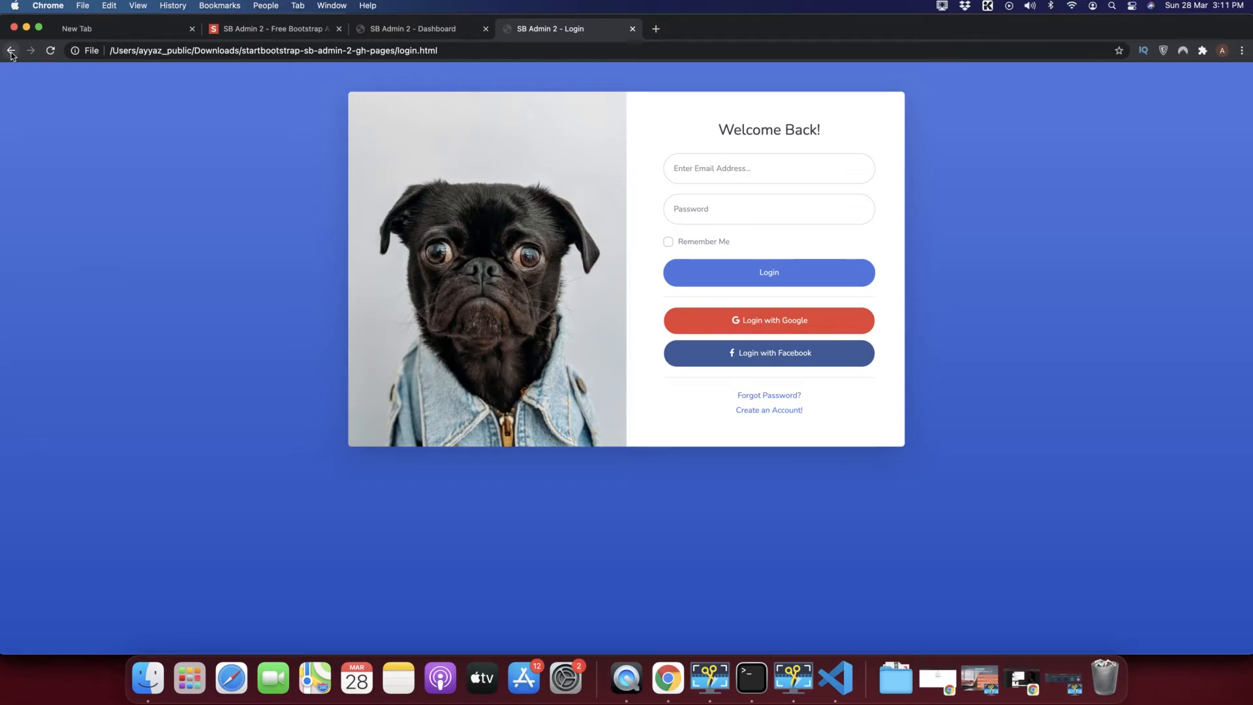
left_click(11, 51)
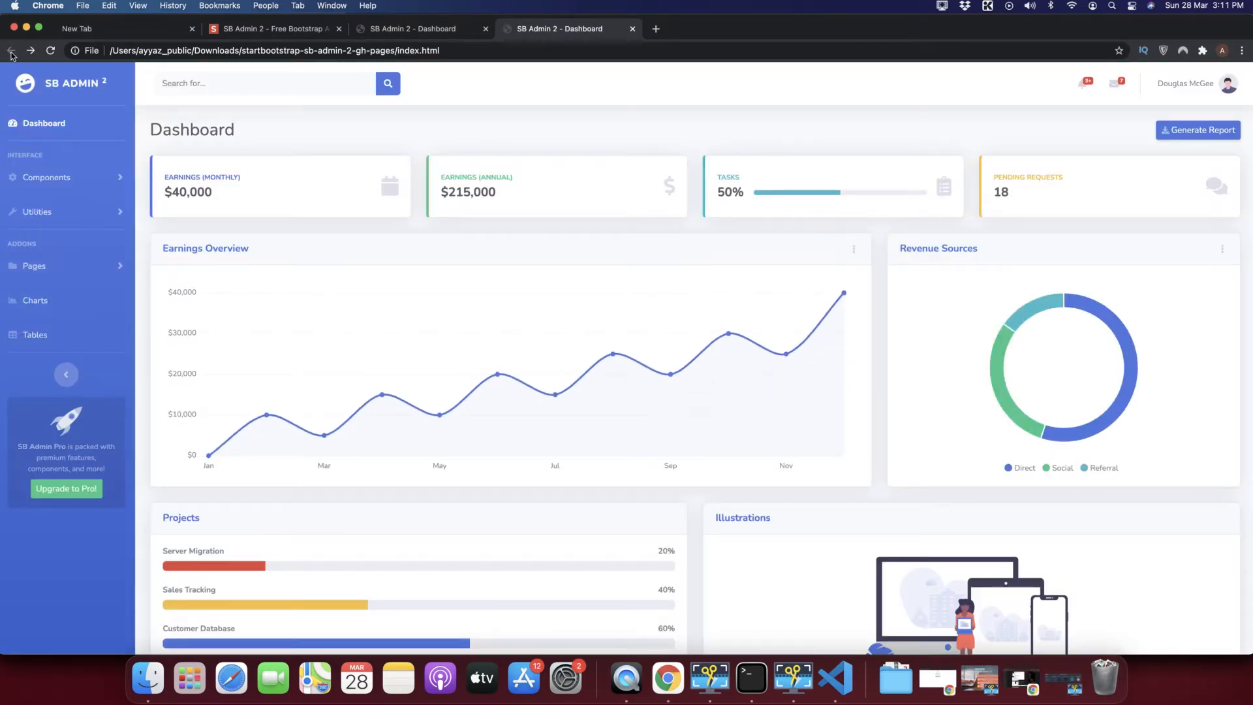
key("super+Tab")
key("super+Tab")
Go to github.com in a new tab and start a new repository.
left_click(655, 30)
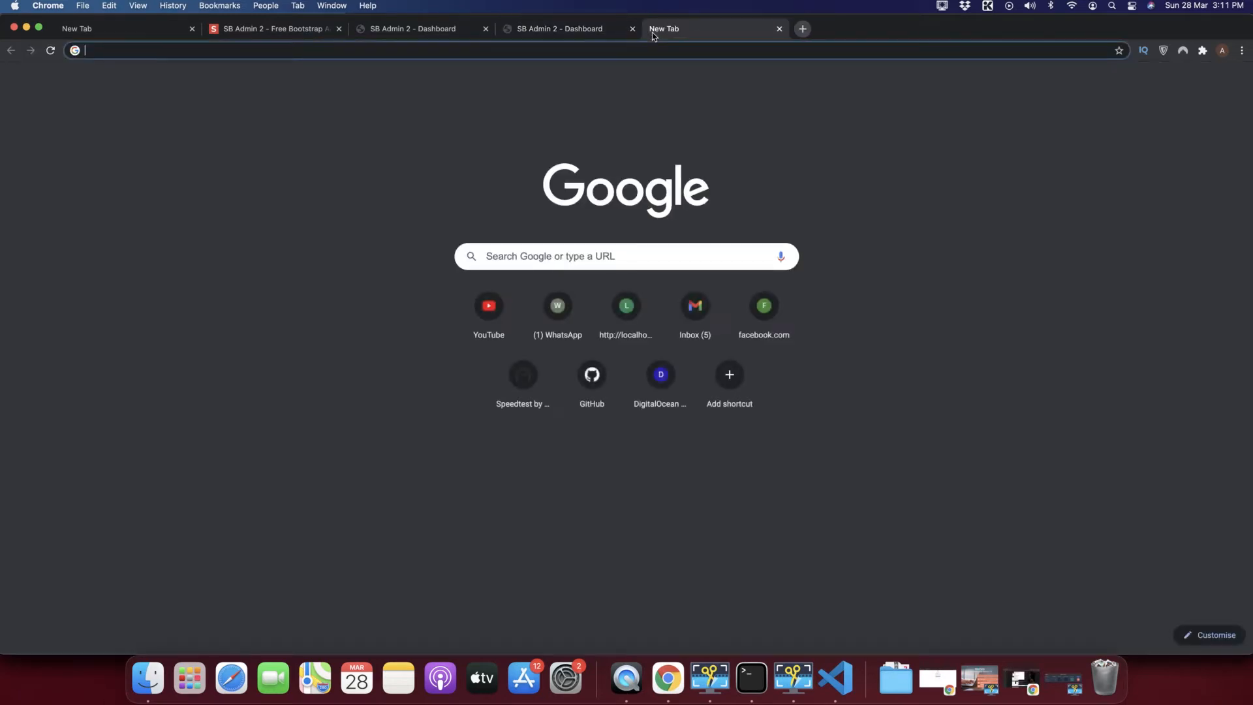
type("git")
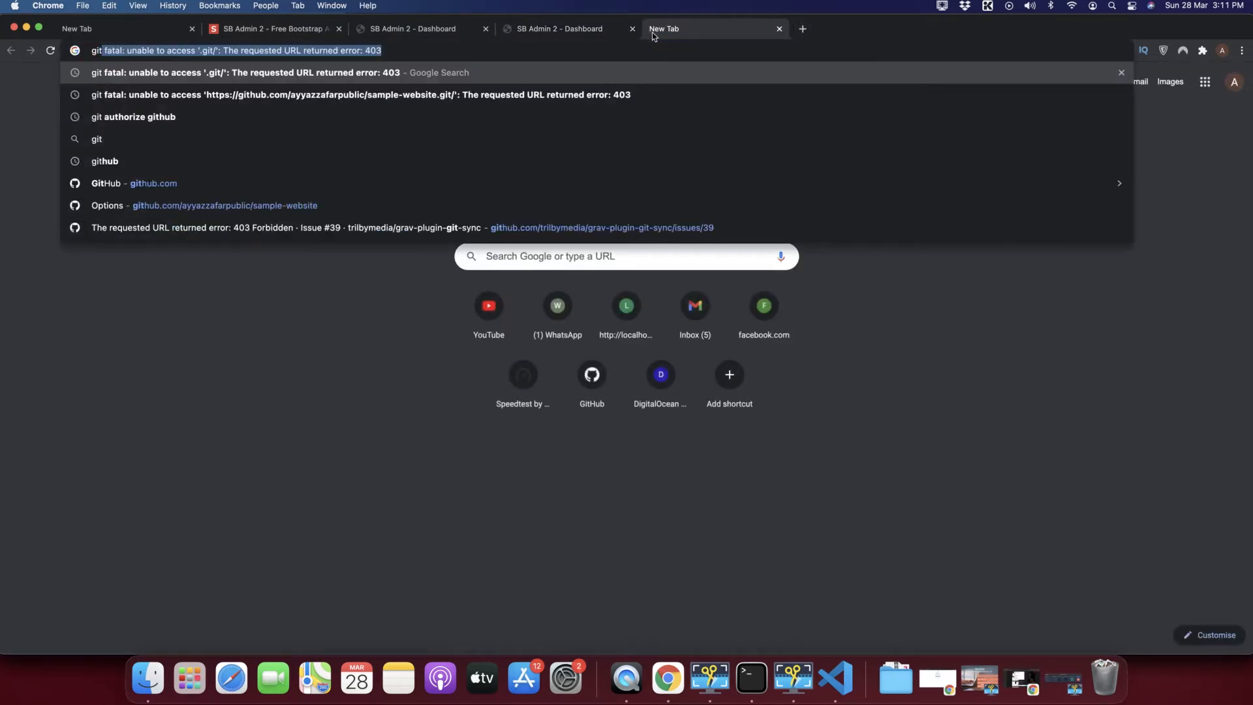
type("hub.com")
key("Return")
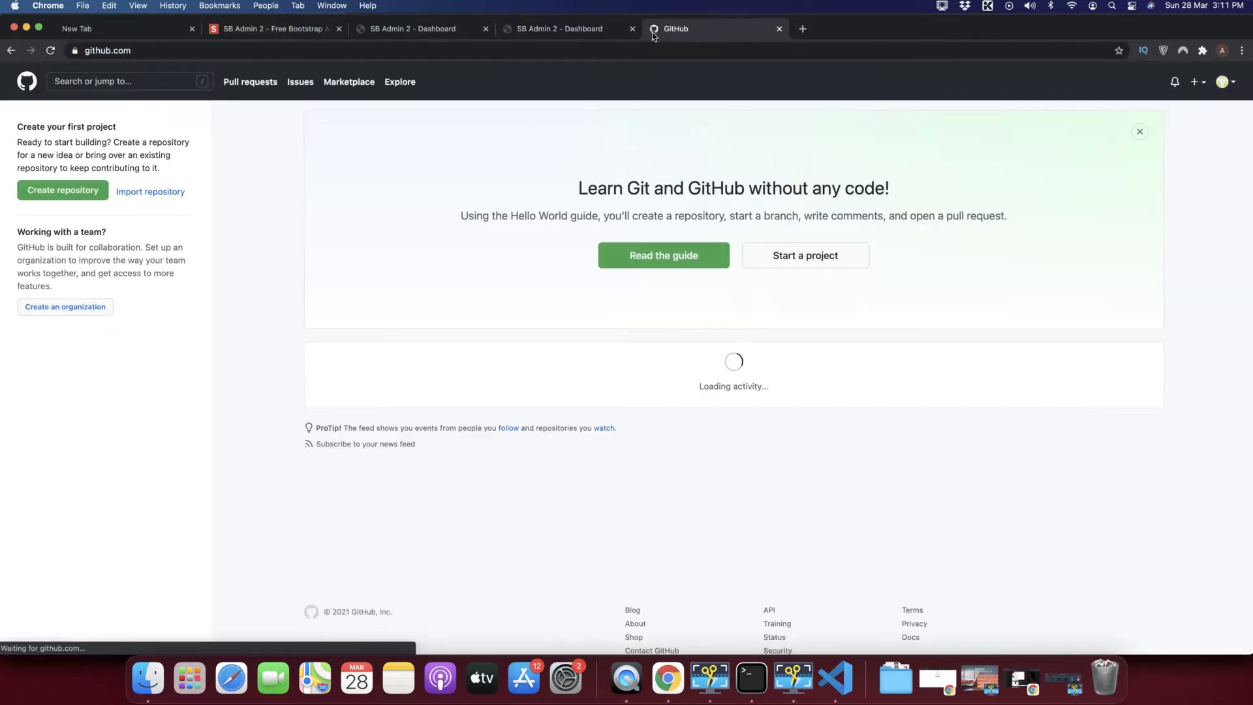
left_click(1198, 83)
left_click(1163, 103)
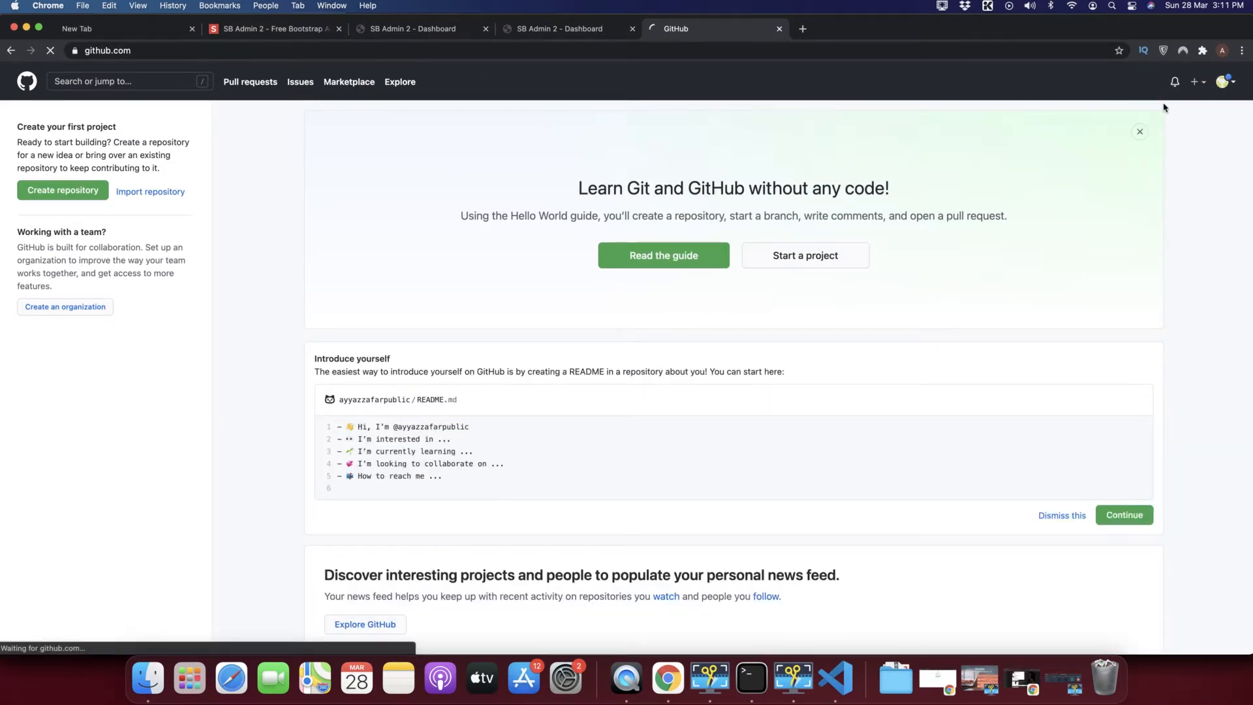
Create the public repository github-pages-test and review its quick-setup commands.
left_click(574, 230)
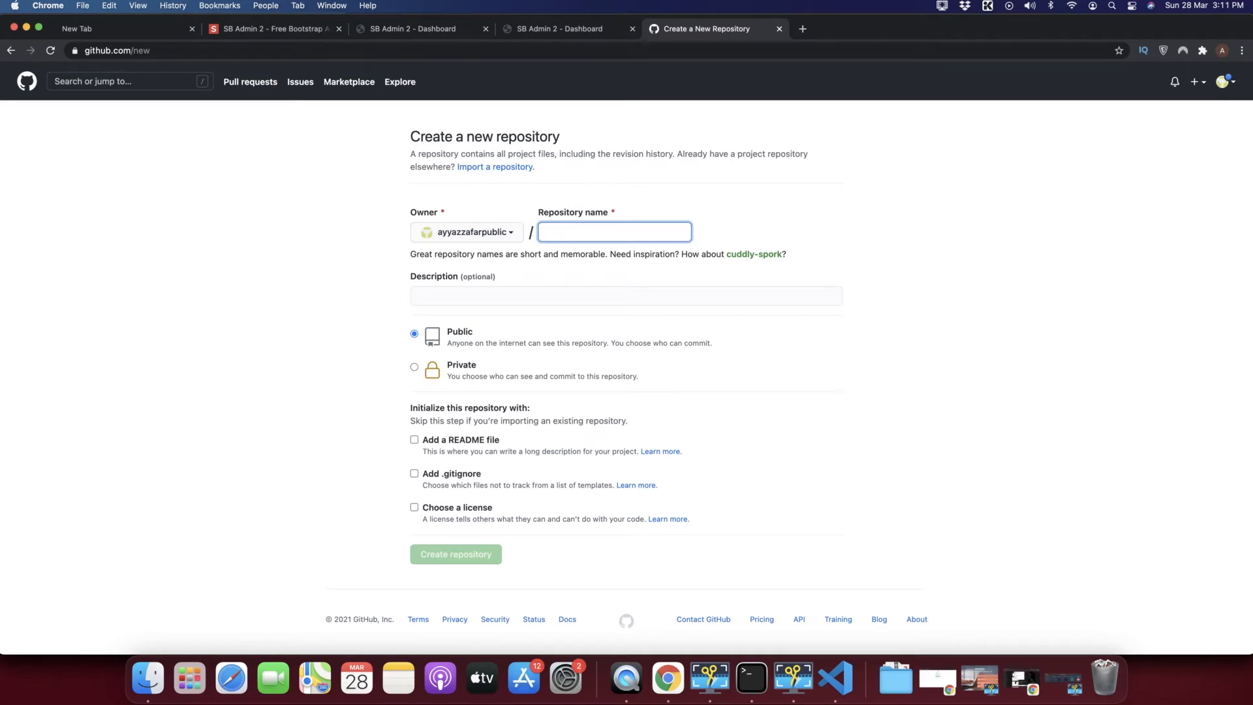
type("git")
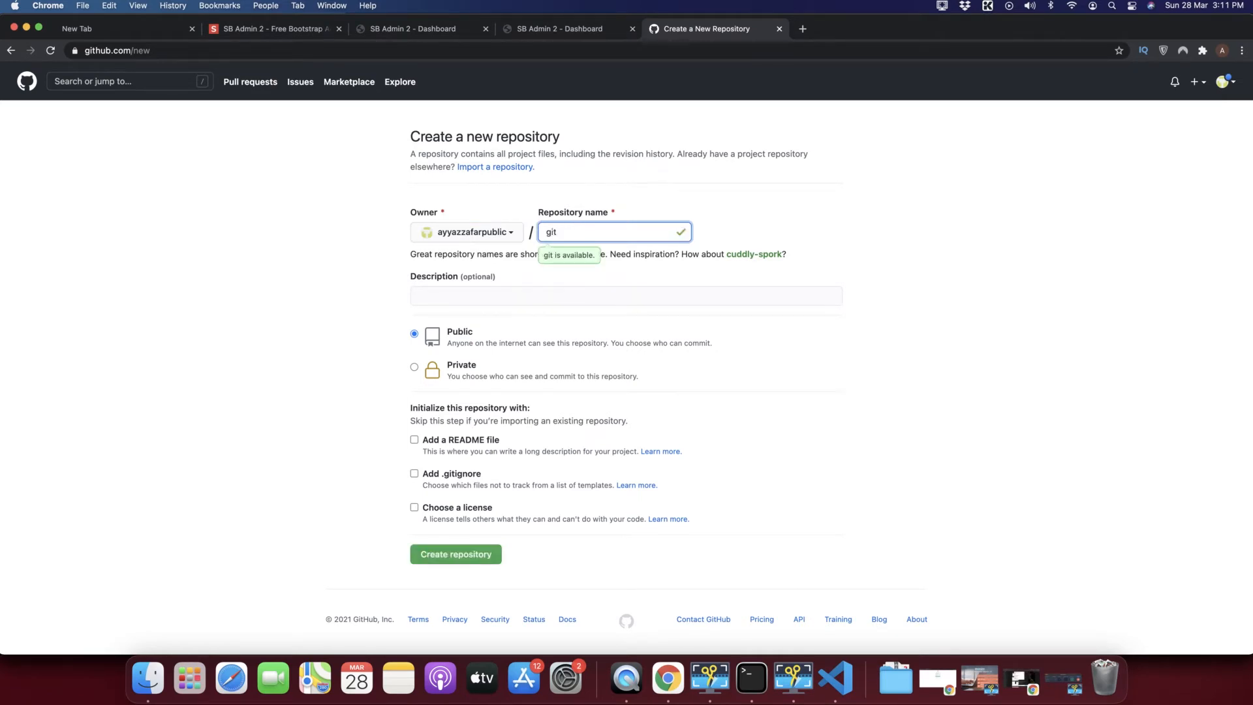
type("hub-pages-test")
left_click(336, 353)
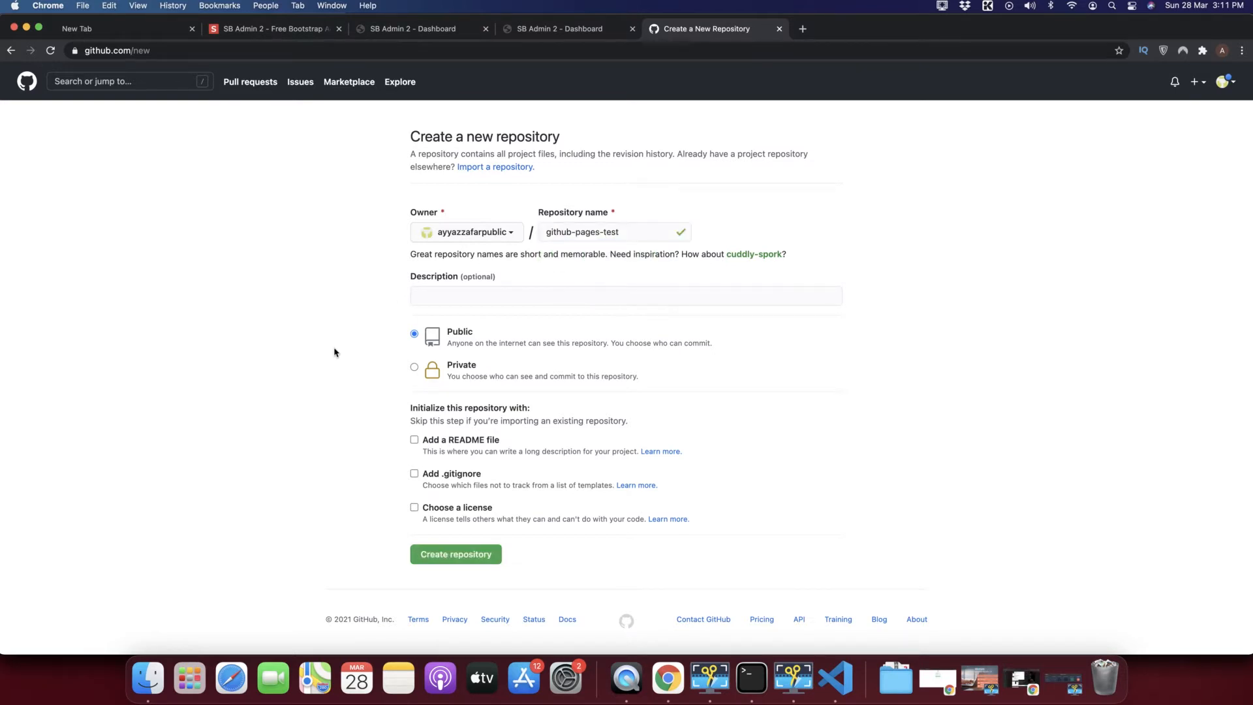
left_click(436, 560)
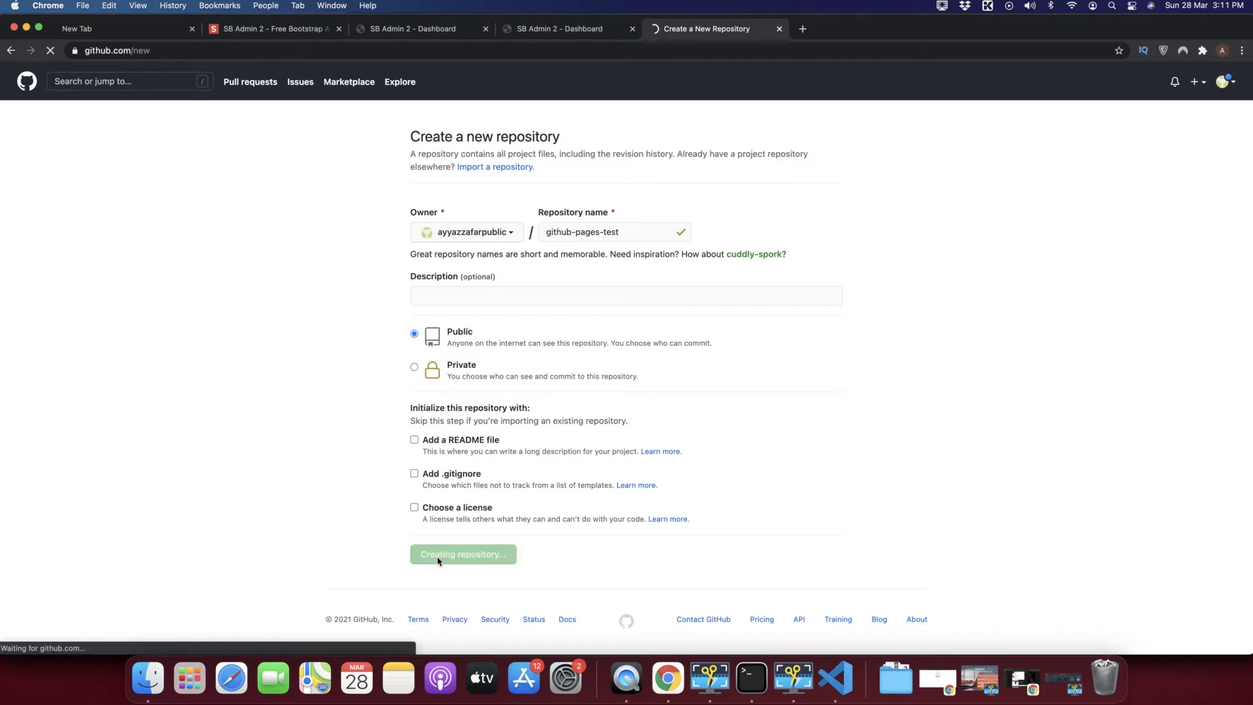
scroll(493, 526, "down", 2)
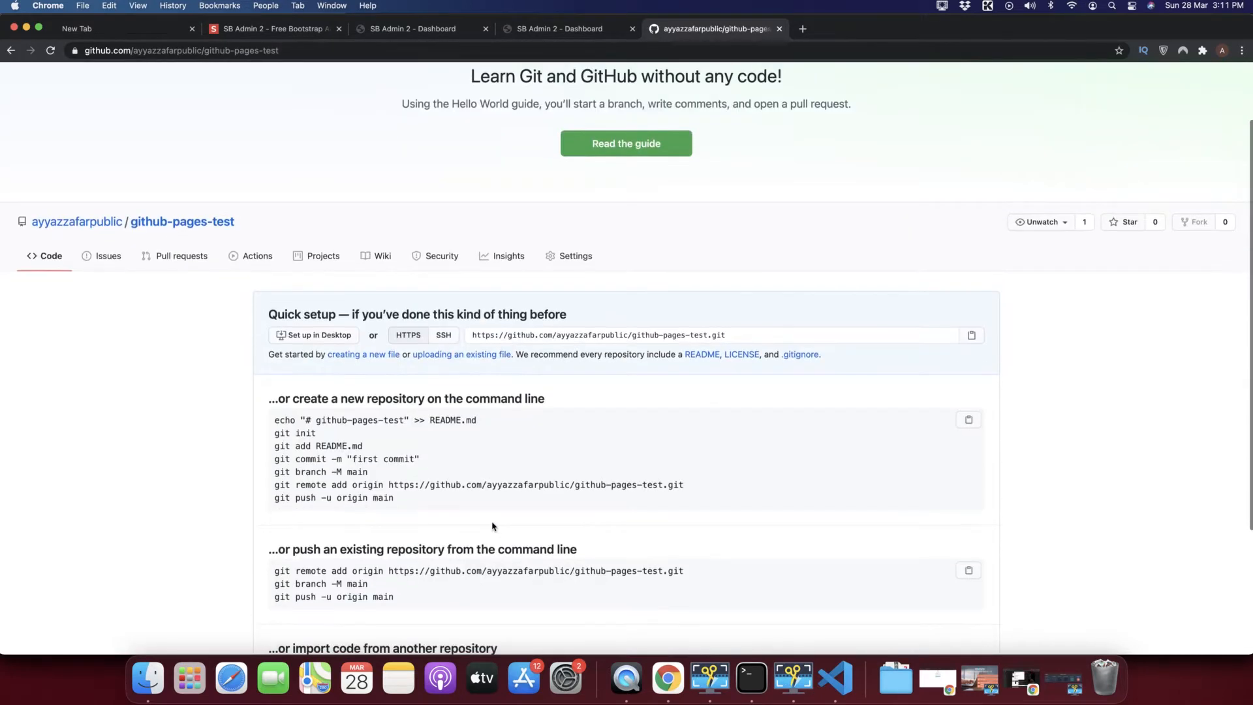
left_click_drag(274, 434, 402, 502)
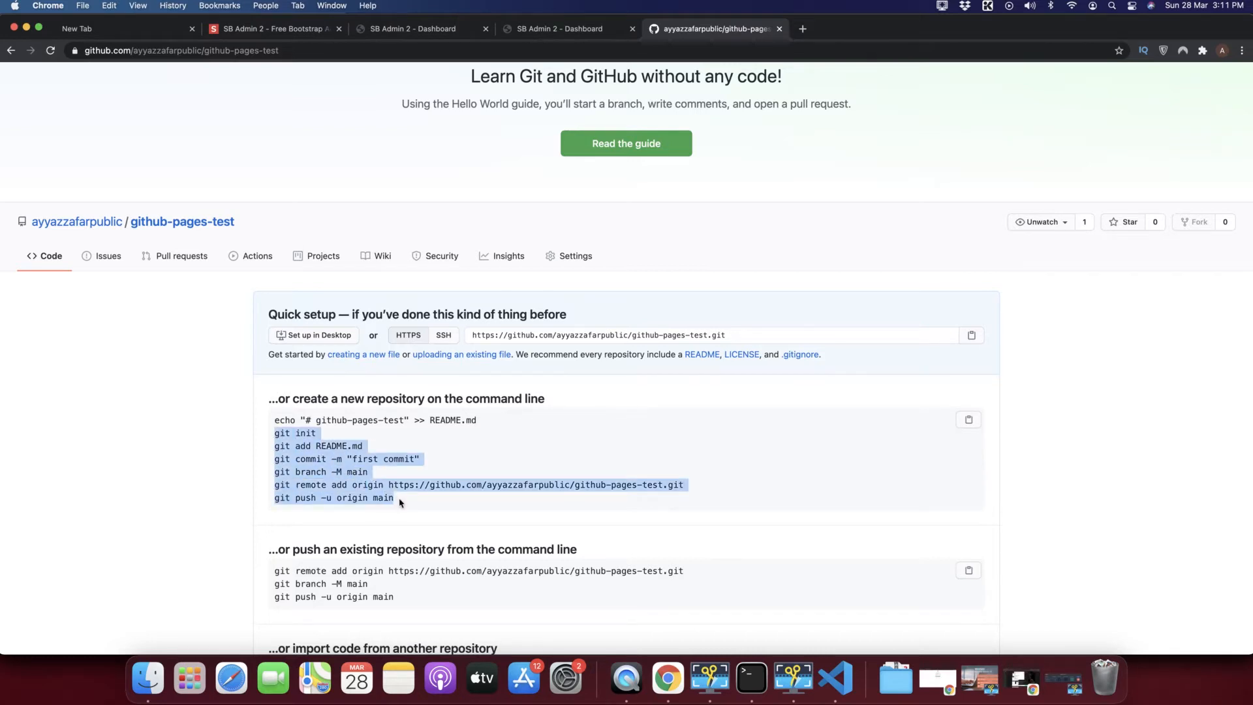
left_click(403, 449)
key("super+Tab")
key("super+Tab")
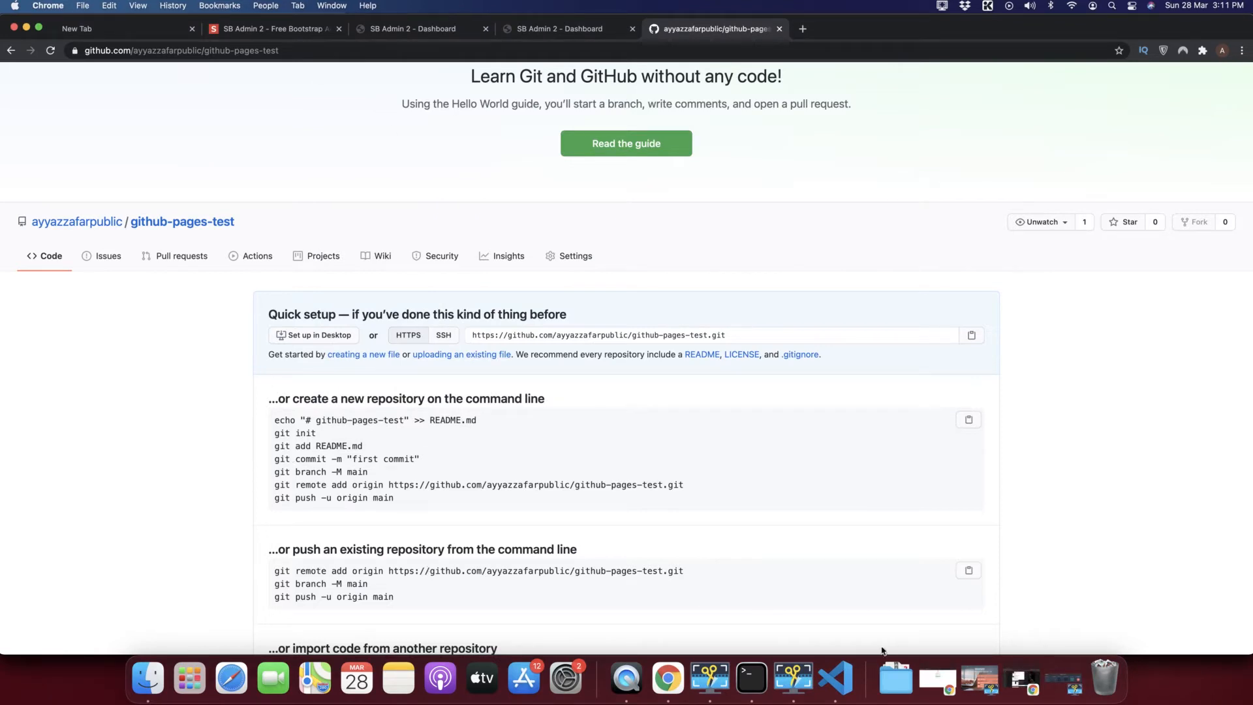
left_click(845, 687)
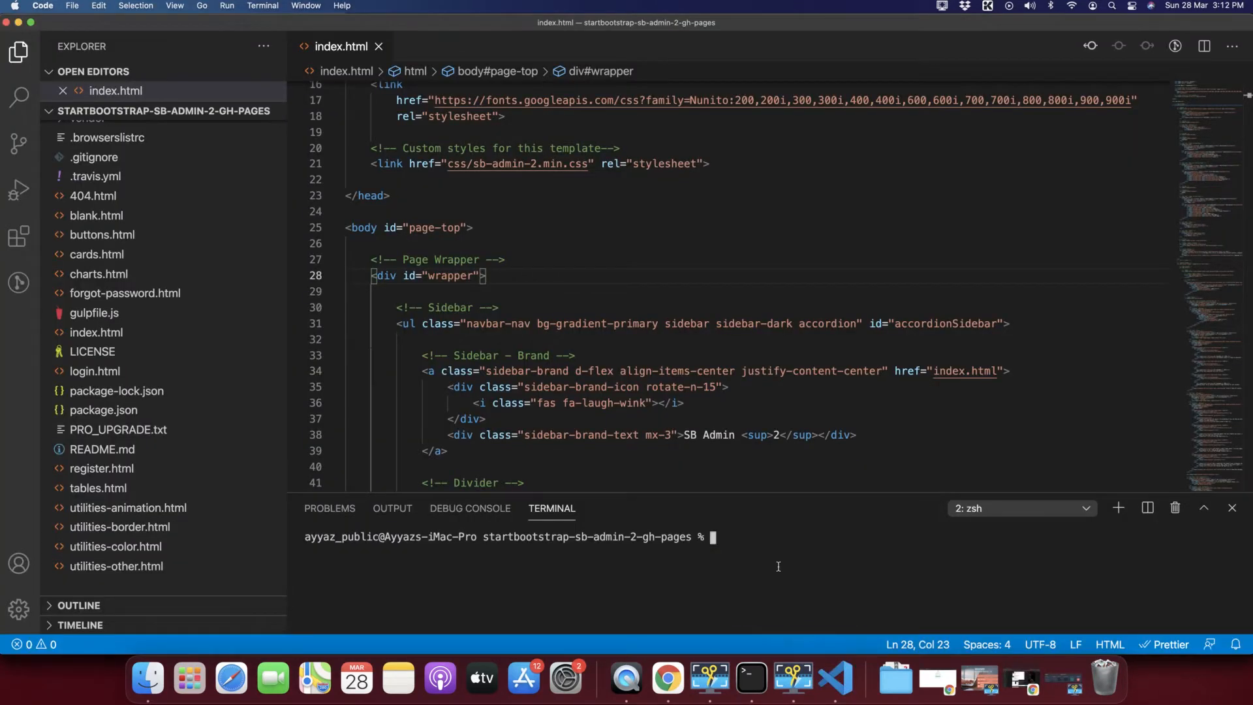
Run git init in the integrated terminal after fixing a mistyped command.
type("github ini")
key("BackSpace")
key("BackSpace")
key("BackSpace")
key("BackSpace")
key("BackSpace")
key("BackSpace")
key("BackSpace")
key("BackSpace")
key("BackSpace")
key("BackSpace")
type("git init")
key("Return")
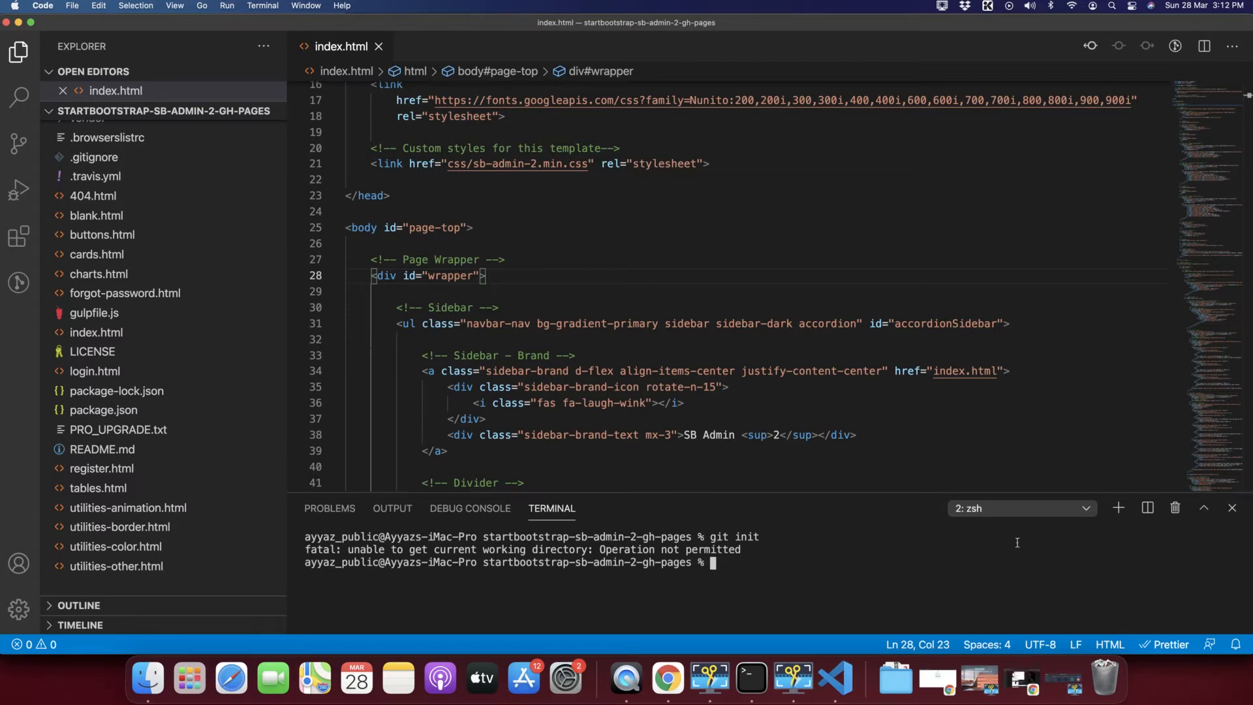
In a fresh terminal, list files with ls -a and run git init again.
left_click(1118, 508)
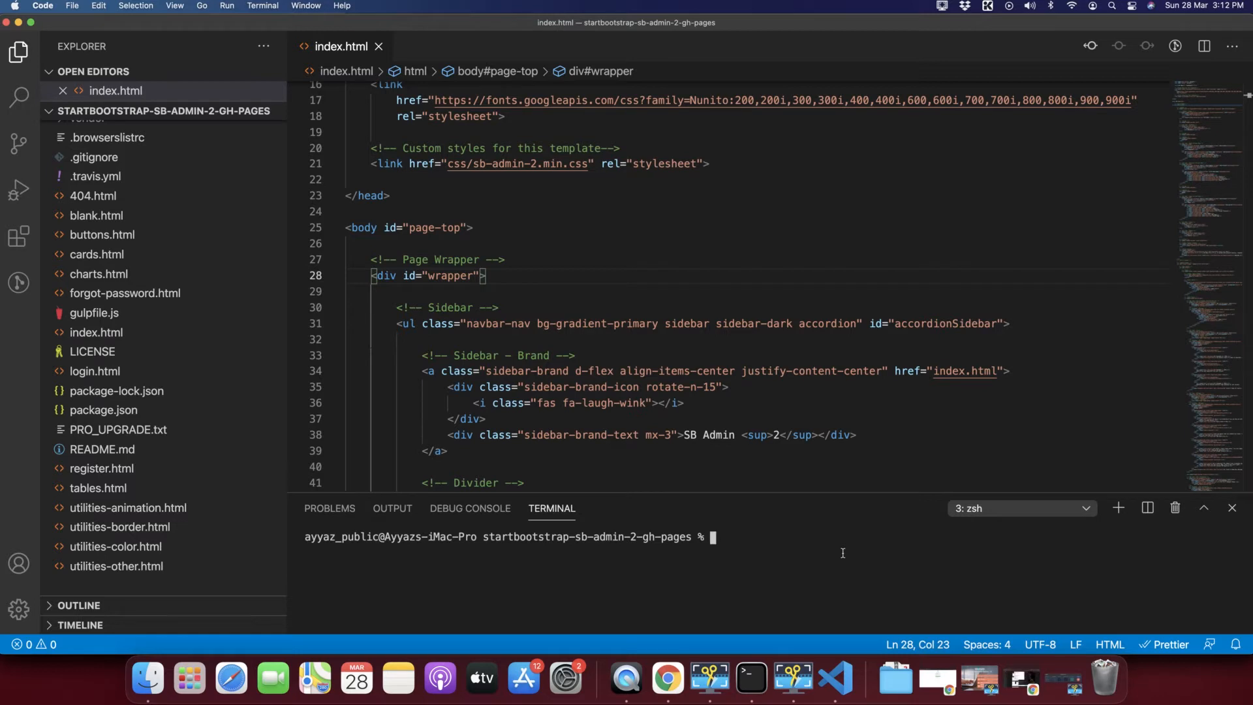
type("ls -a")
key("Return")
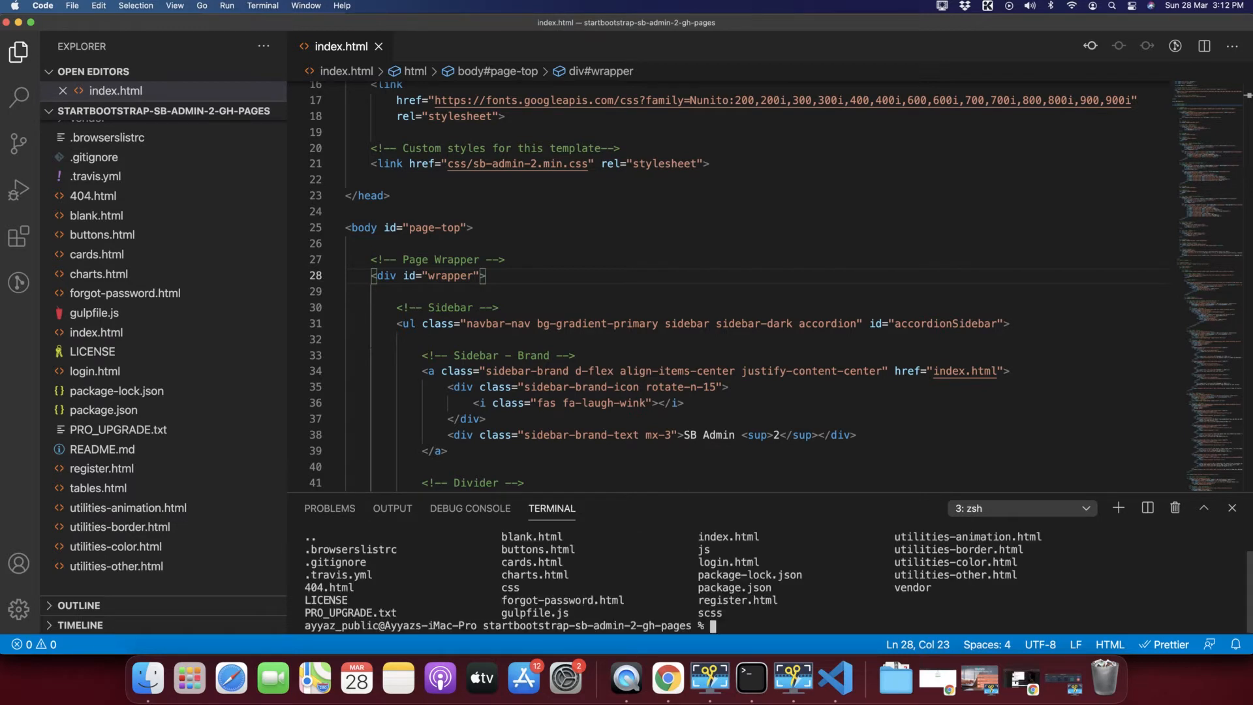
scroll(735, 550, "up", 1)
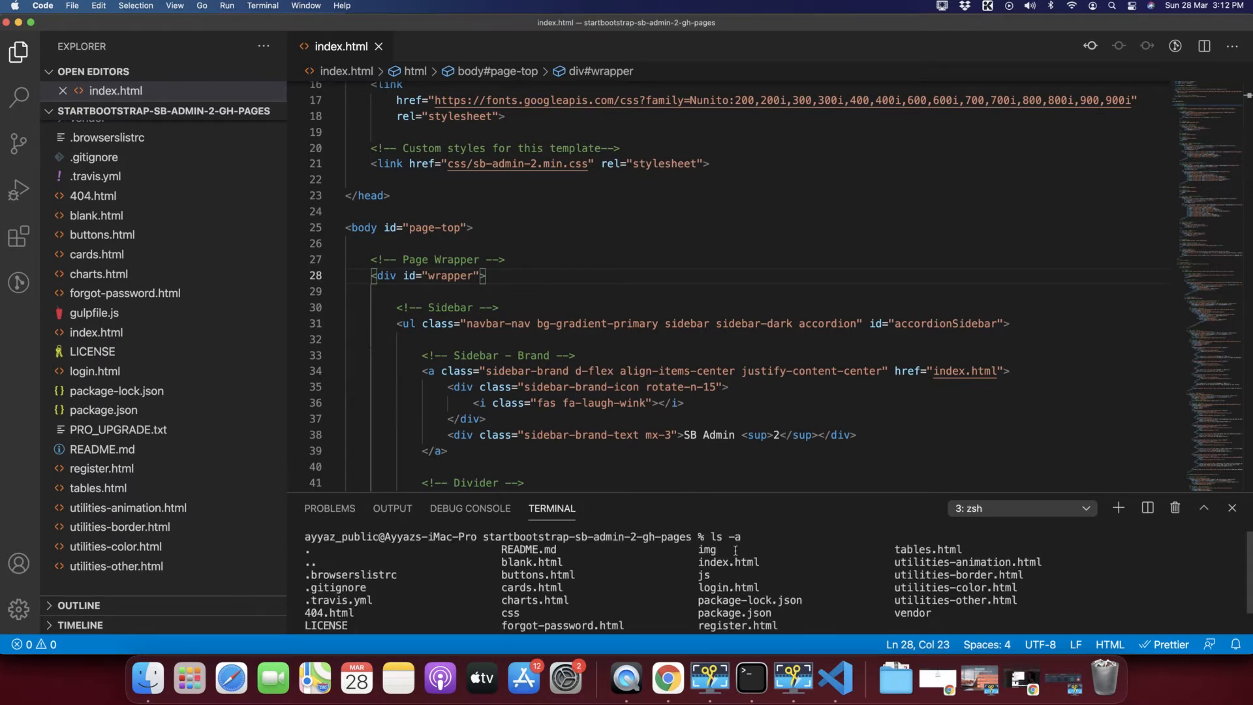
scroll(736, 550, "down", 1)
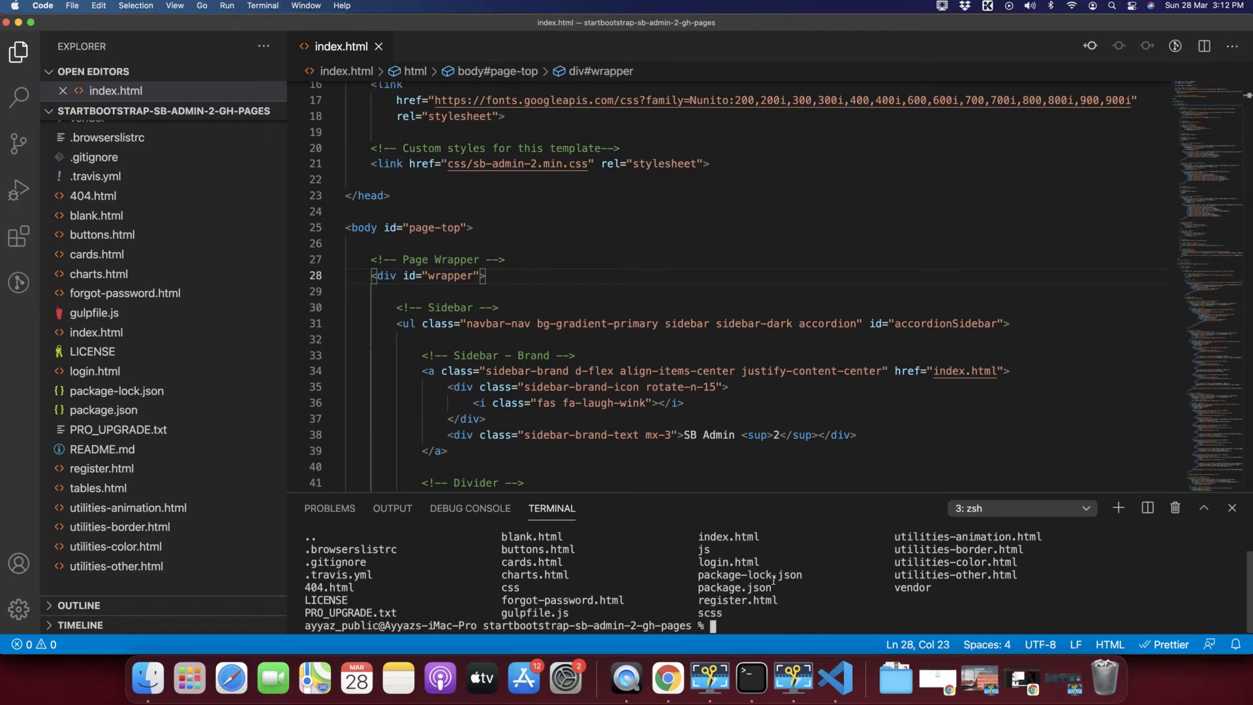
type("clea")
type("git init")
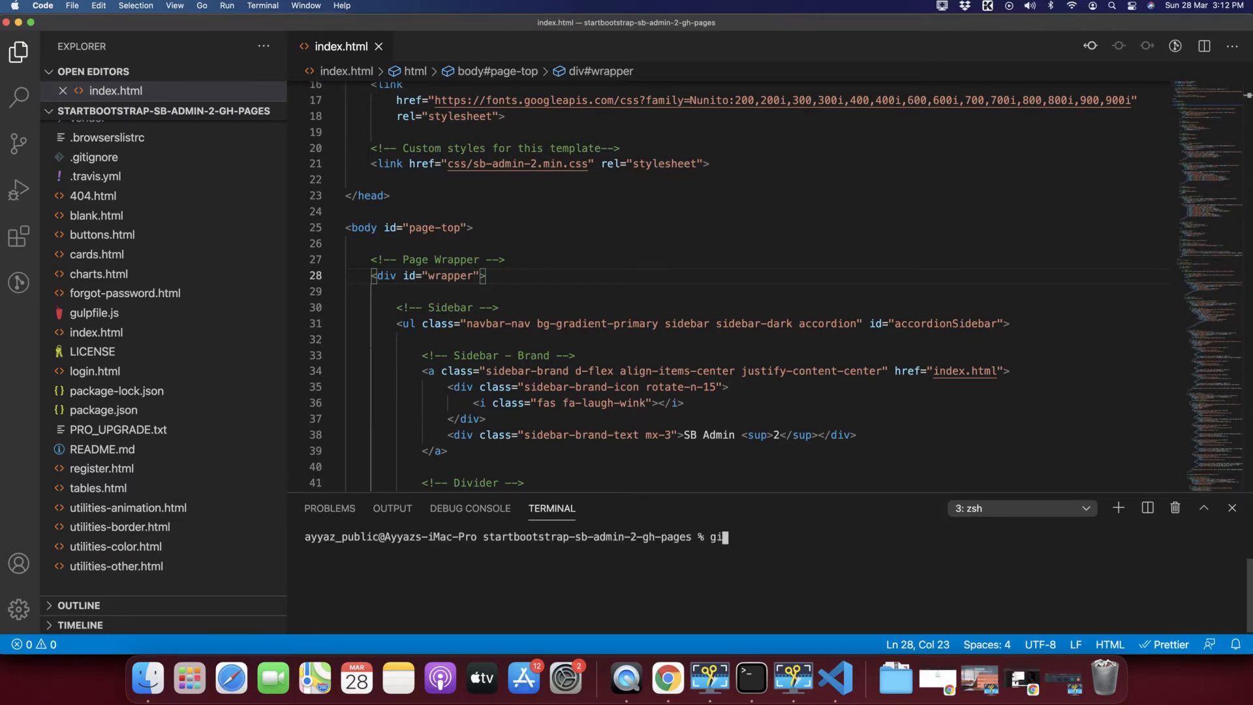
key("Return")
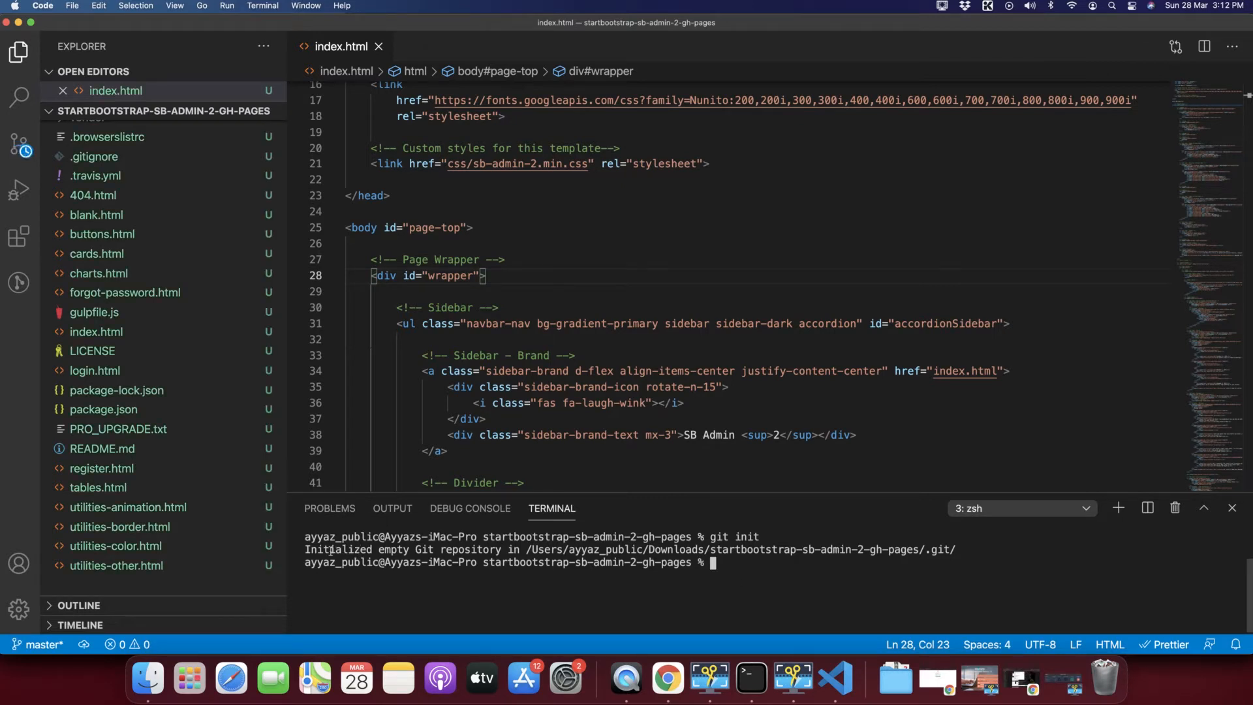
Stage all project files with git add . and commit them as "my first site".
left_click_drag(306, 549, 735, 539)
left_click(740, 581)
key("super+Tab")
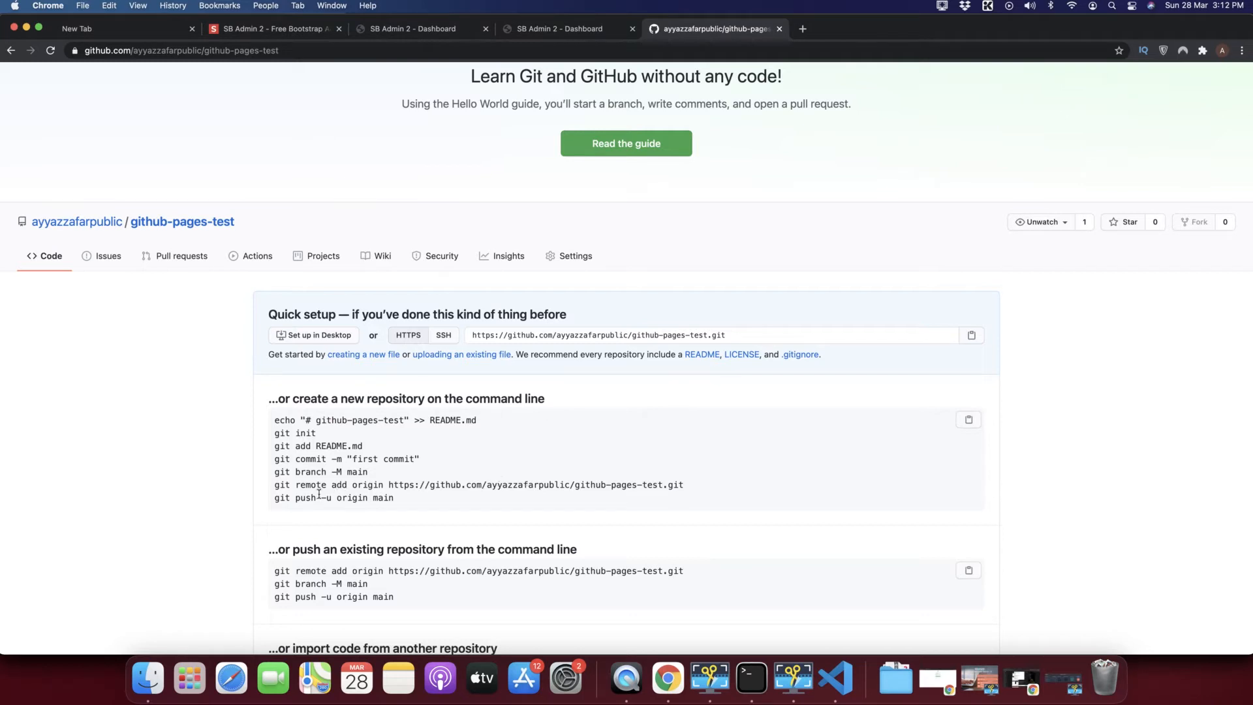
key("super+Tab")
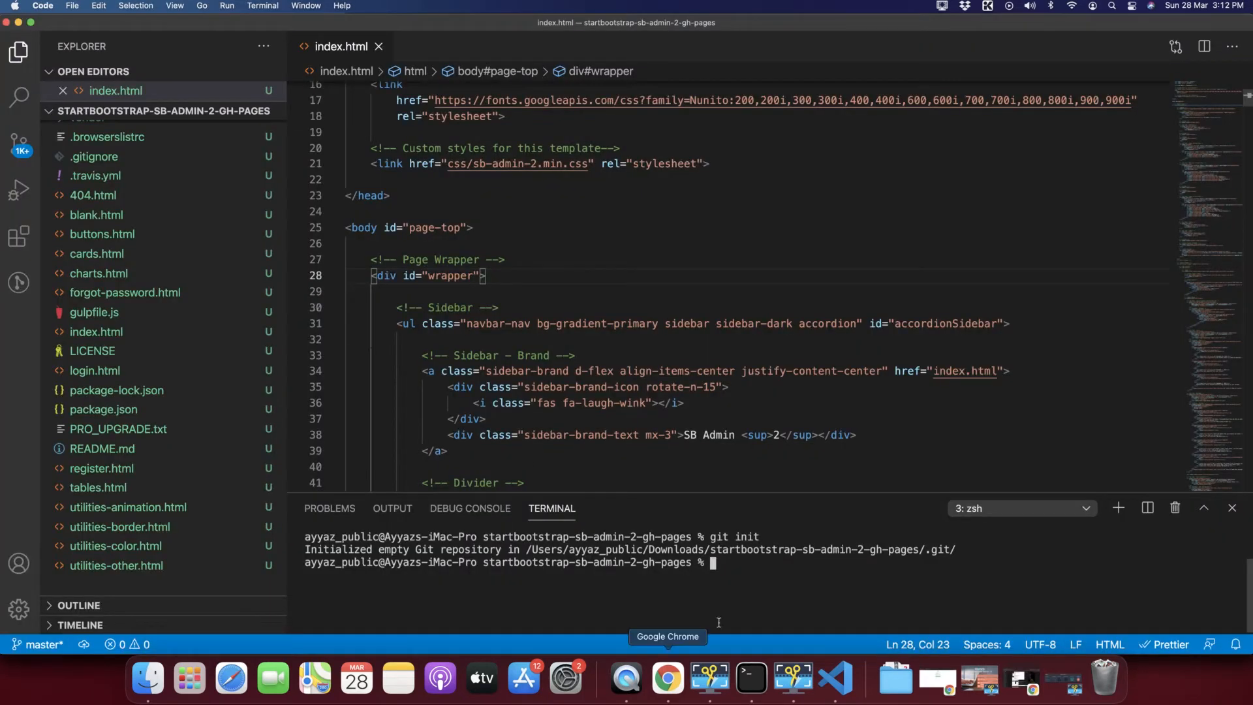
scroll(153, 277, "up", 3)
scroll(152, 274, "down", 3)
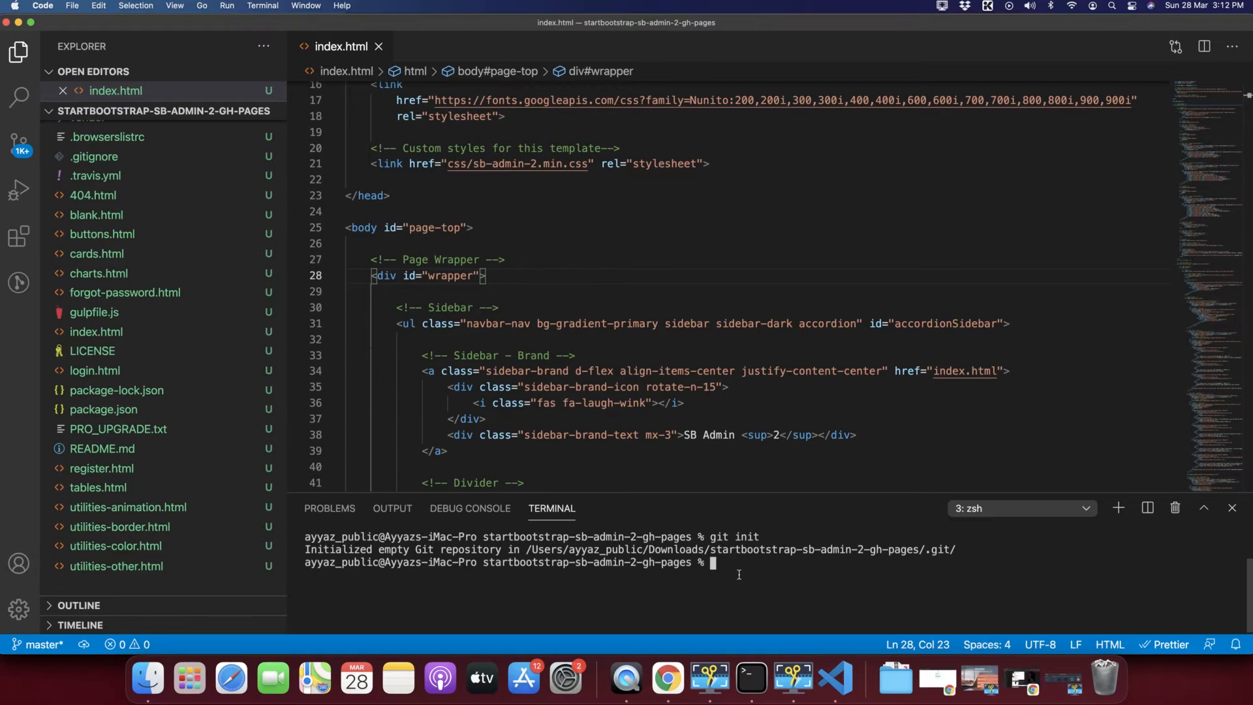
type("git add .")
key("Return")
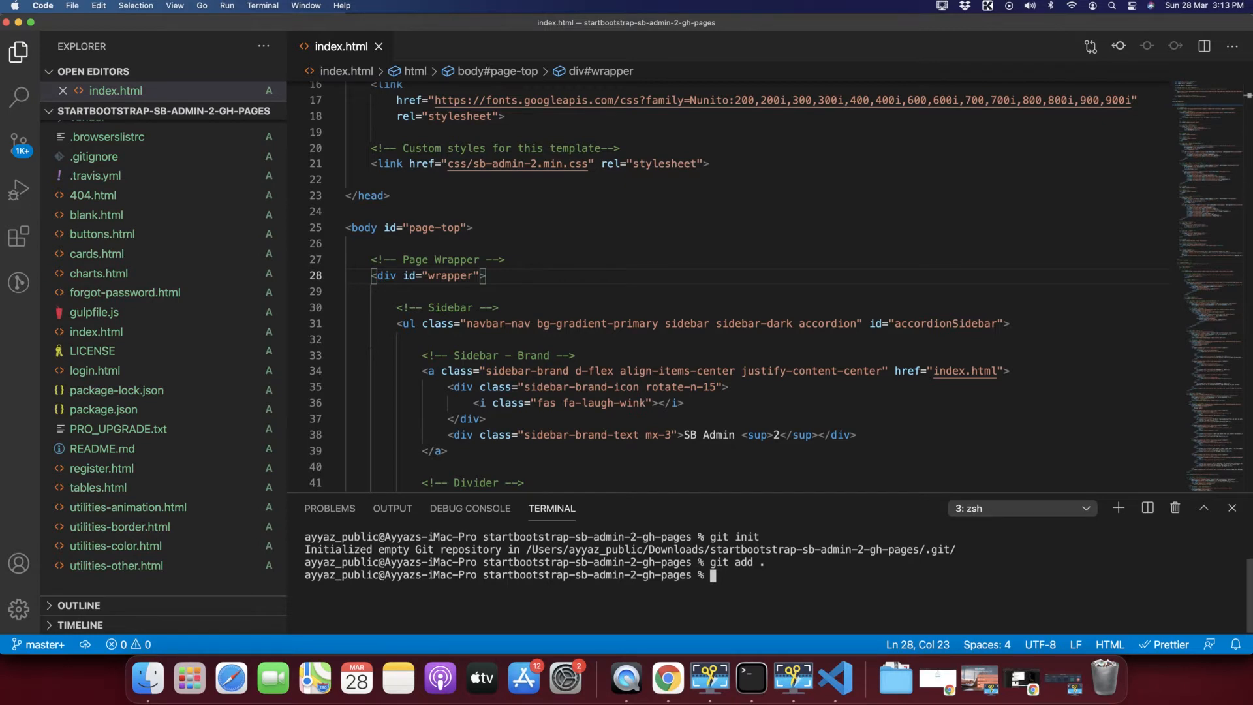
type("git commit -m \"my first ")
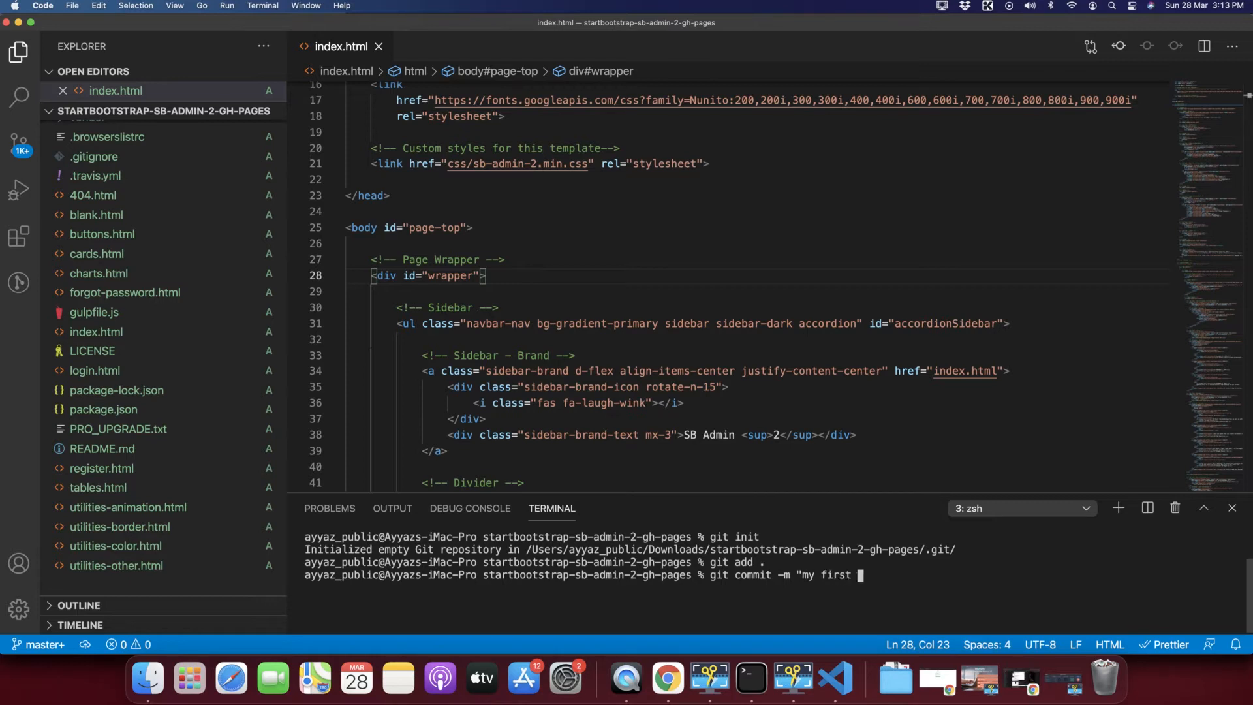
type("site\"")
key("Return")
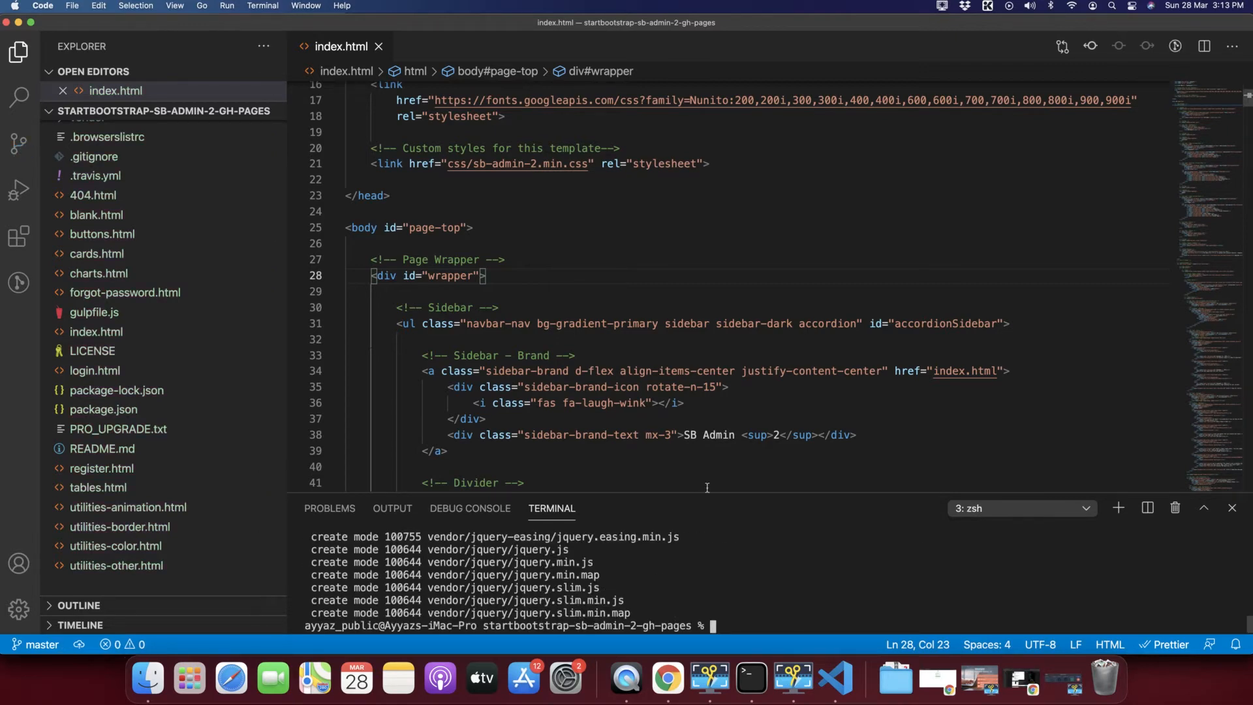
Enlarge the terminal panel to show more of the commit output.
left_click(707, 496)
left_click_drag(698, 493, 646, 344)
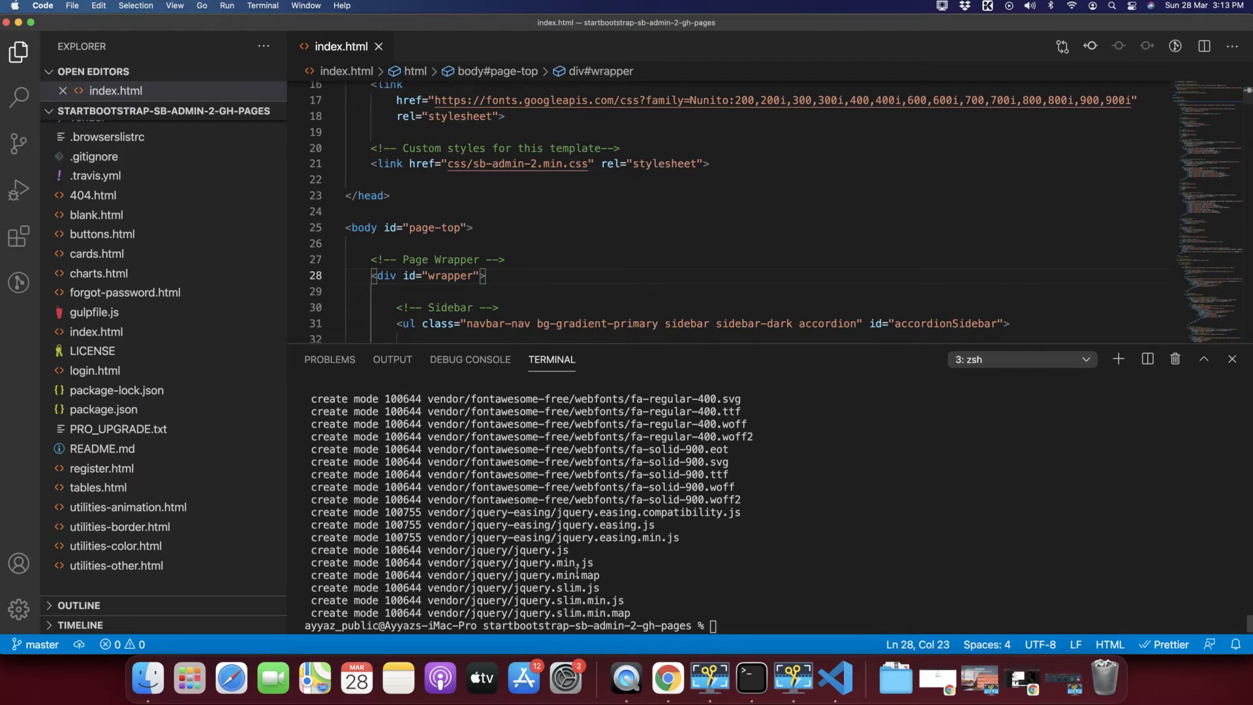
left_click_drag(577, 571, 312, 447)
left_click(752, 603)
key("super+Tab")
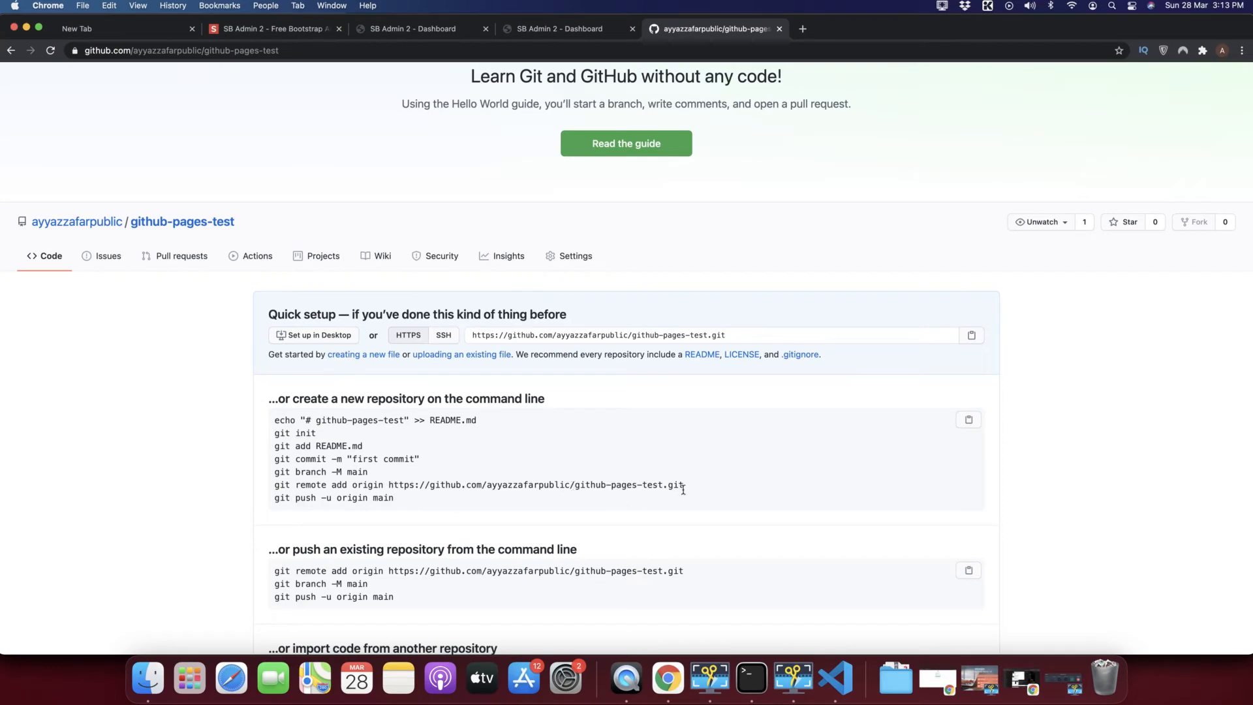
key("super+Tab")
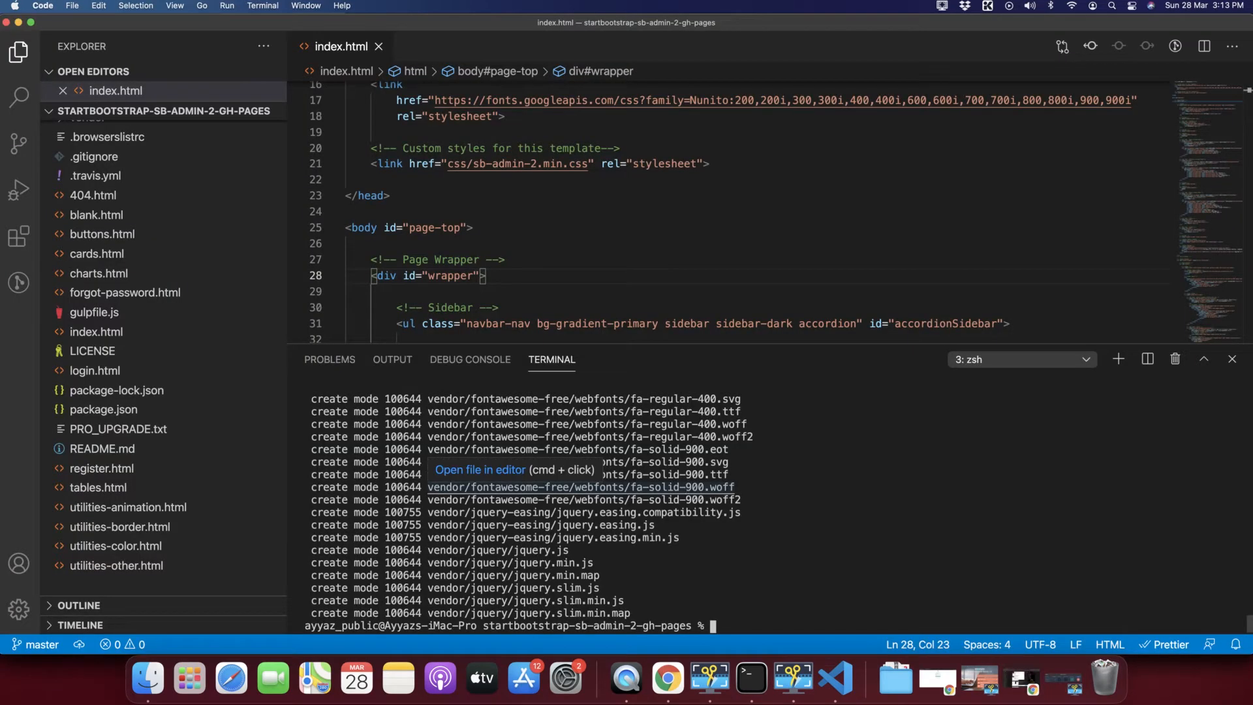
Add the github-pages-test repository URL as remote origin with git remote add.
type("git remote add origin")
key("super+Tab")
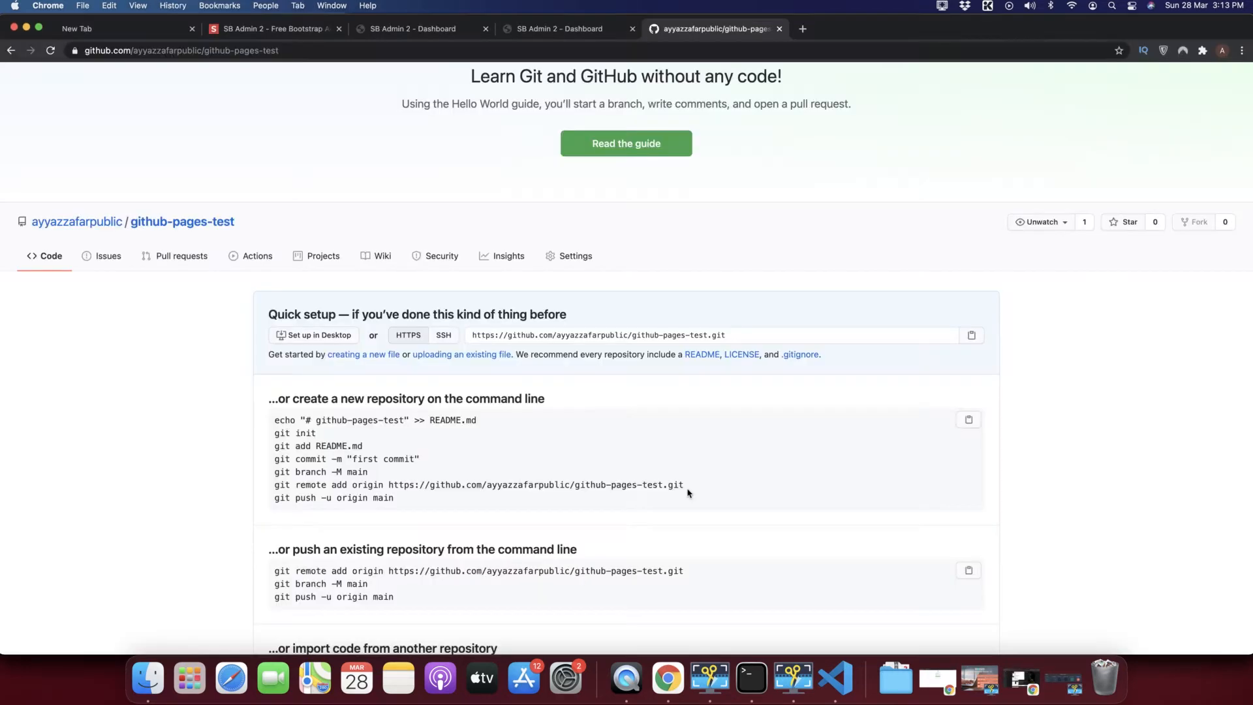
left_click(736, 335)
key("super+a")
key("super+c")
key("super+Tab")
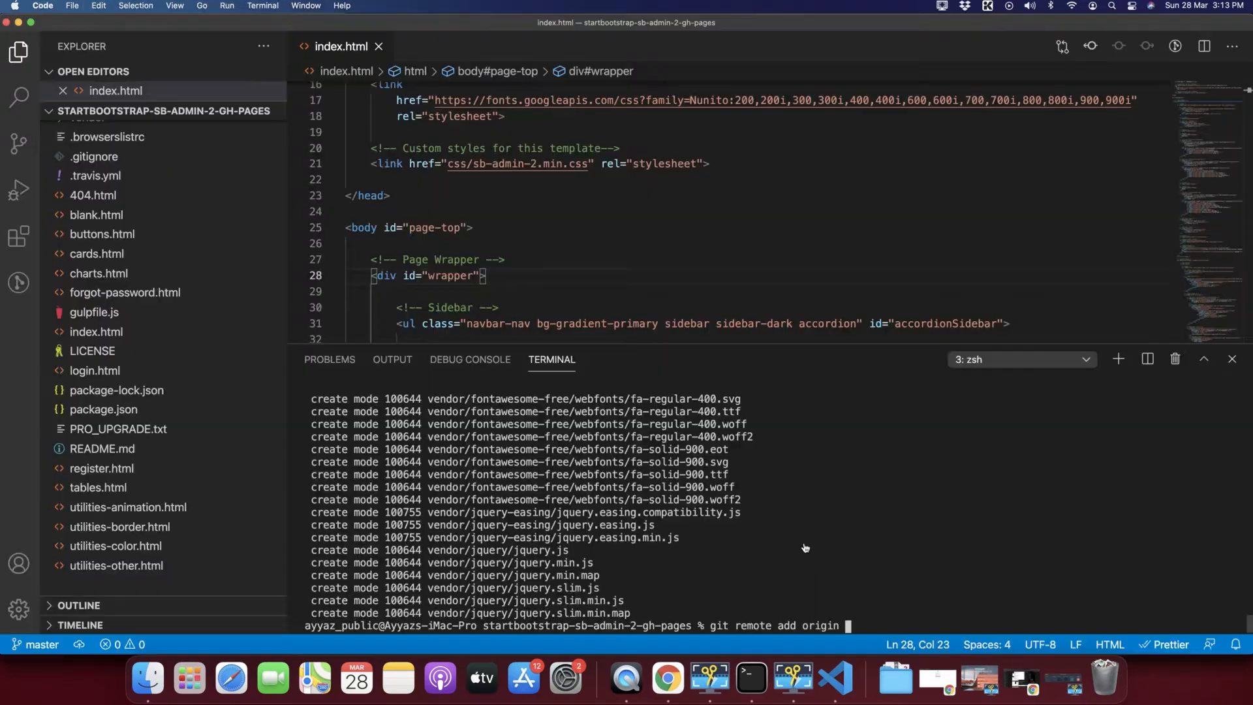
key("super+v")
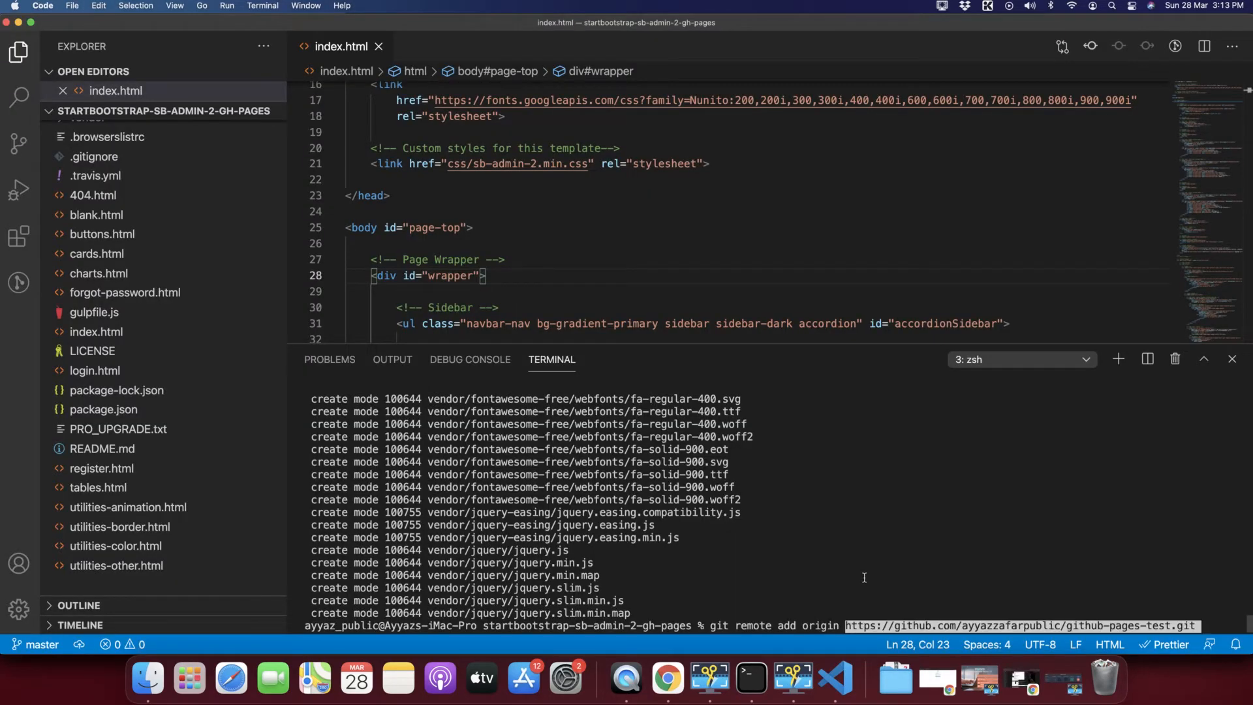
key("Return")
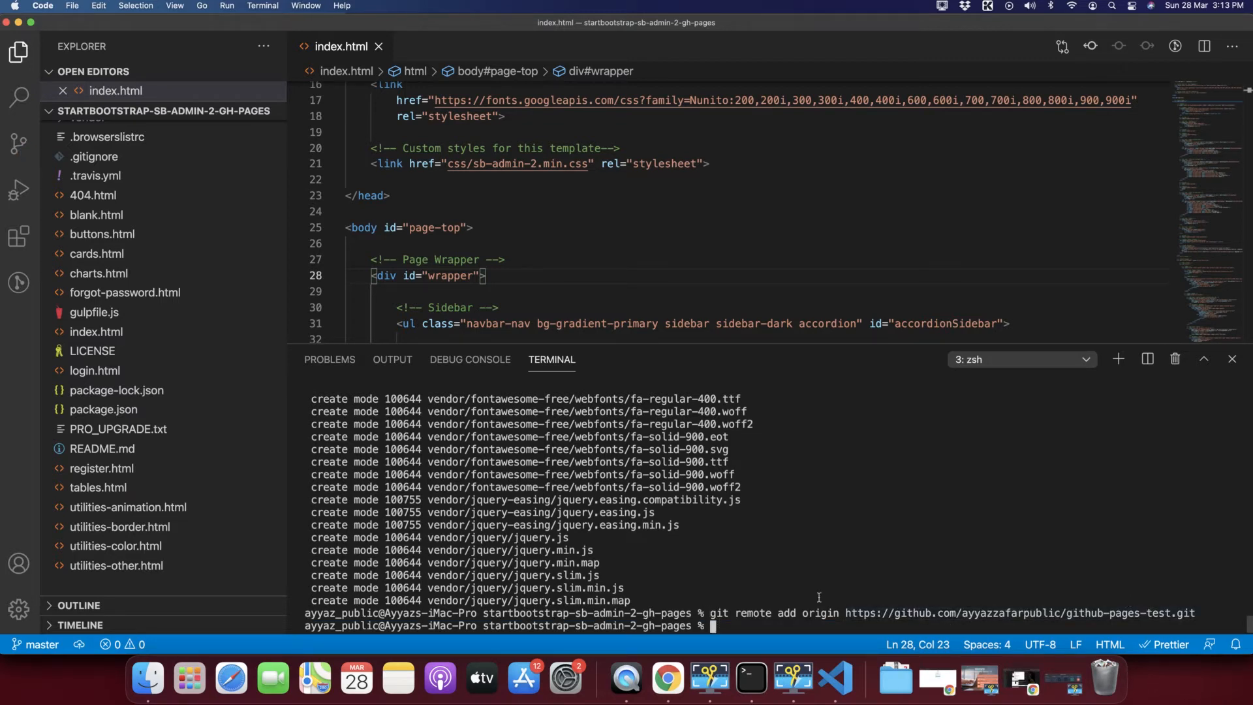
Type git push origin master at the terminal prompt.
double_click(718, 614)
left_click(738, 623)
type("git push origin master")
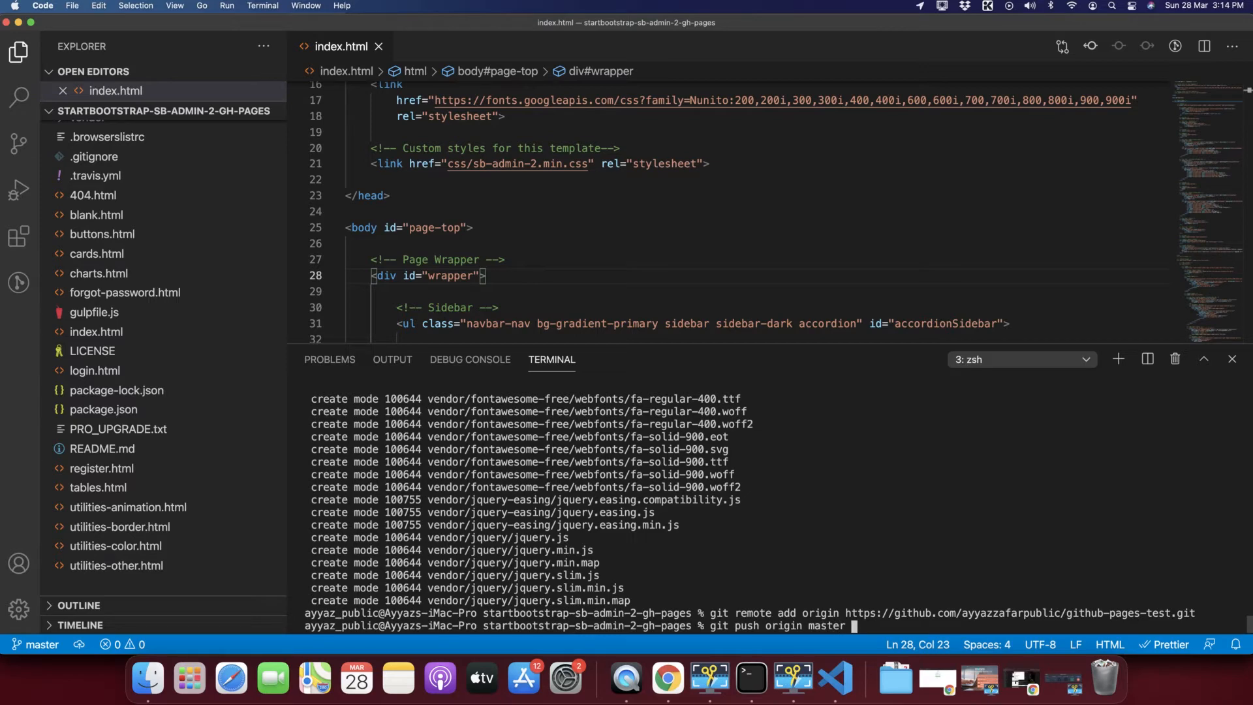
Run git push origin master to start uploading the project to GitHub.
key("super+Tab")
scroll(283, 394, "down", 3)
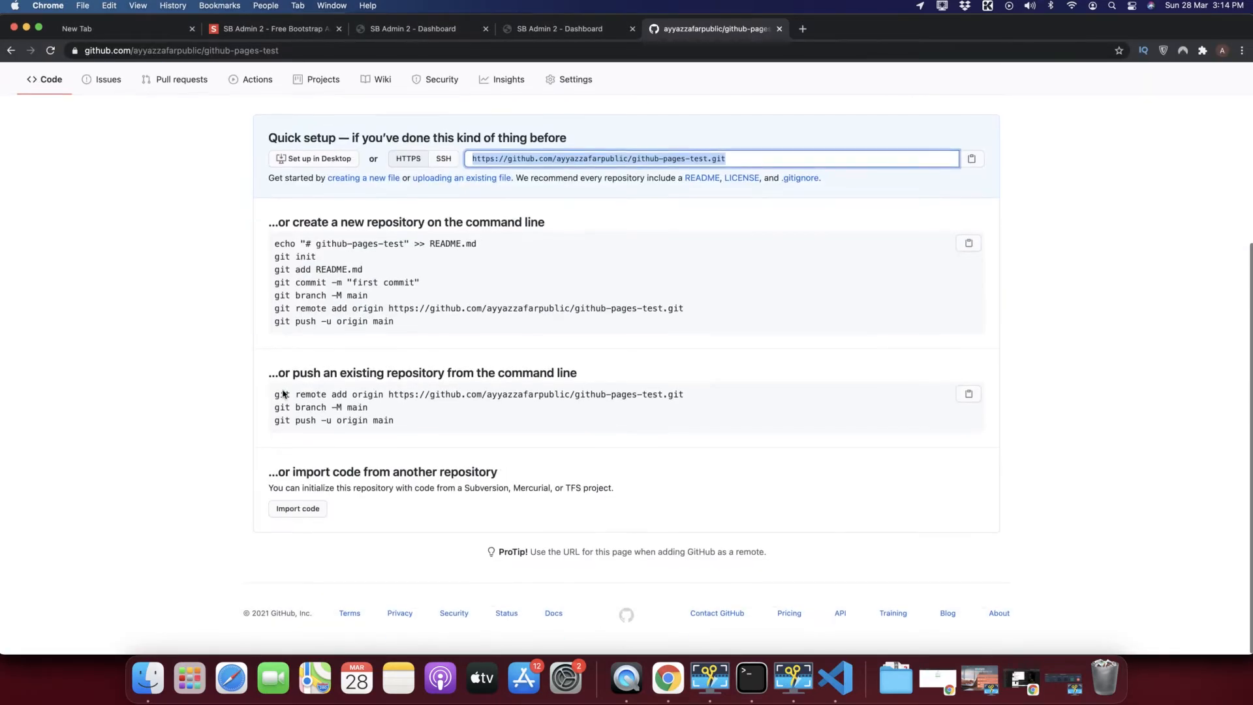
key("super+Tab")
key("Return")
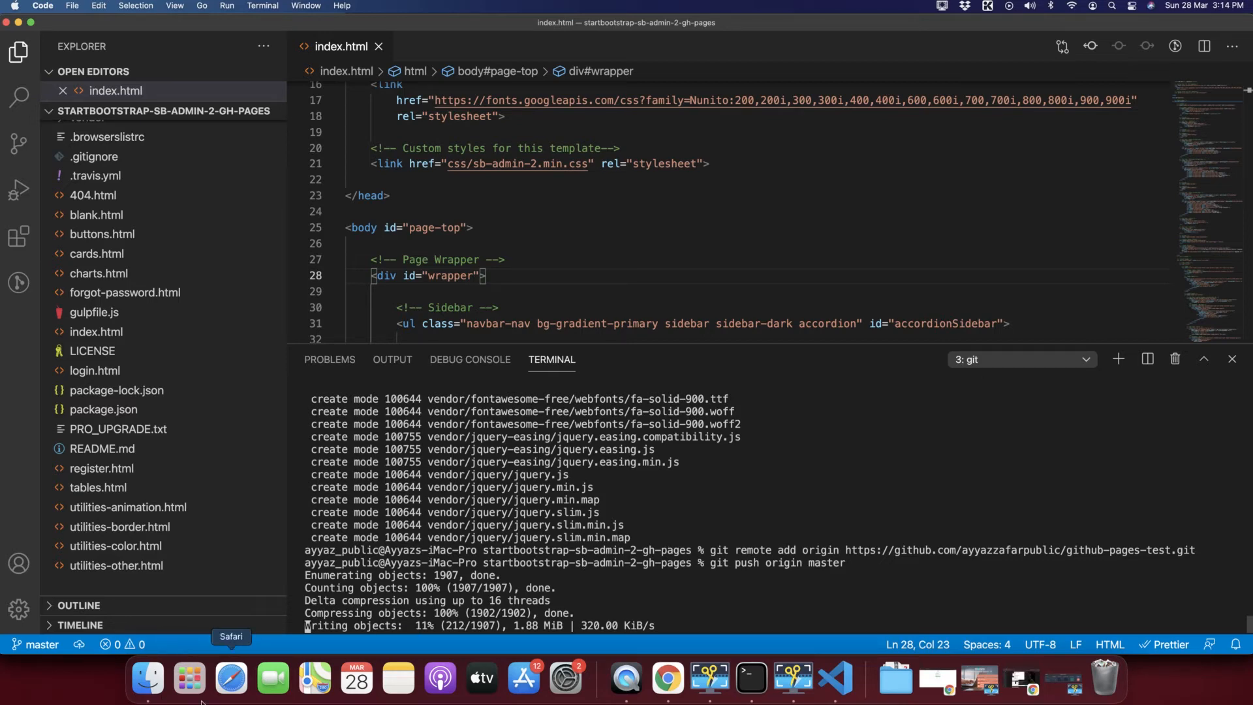
left_click(149, 685)
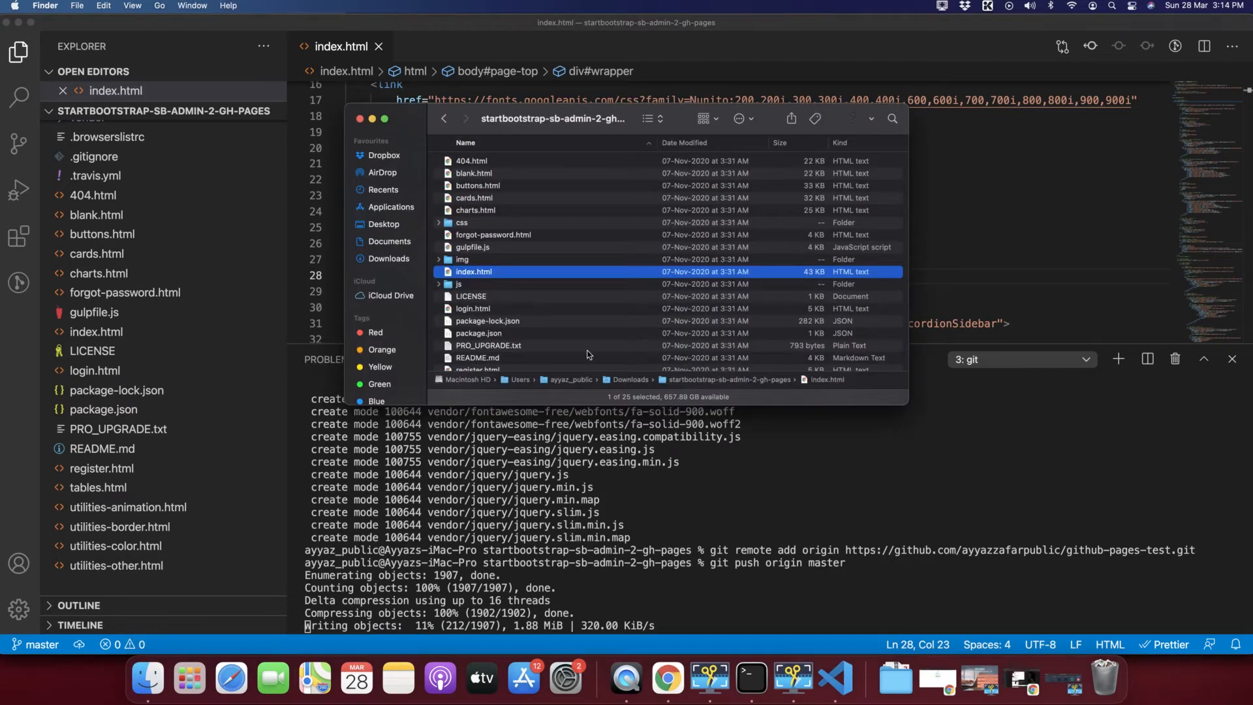
double_click(632, 380)
left_click(473, 164)
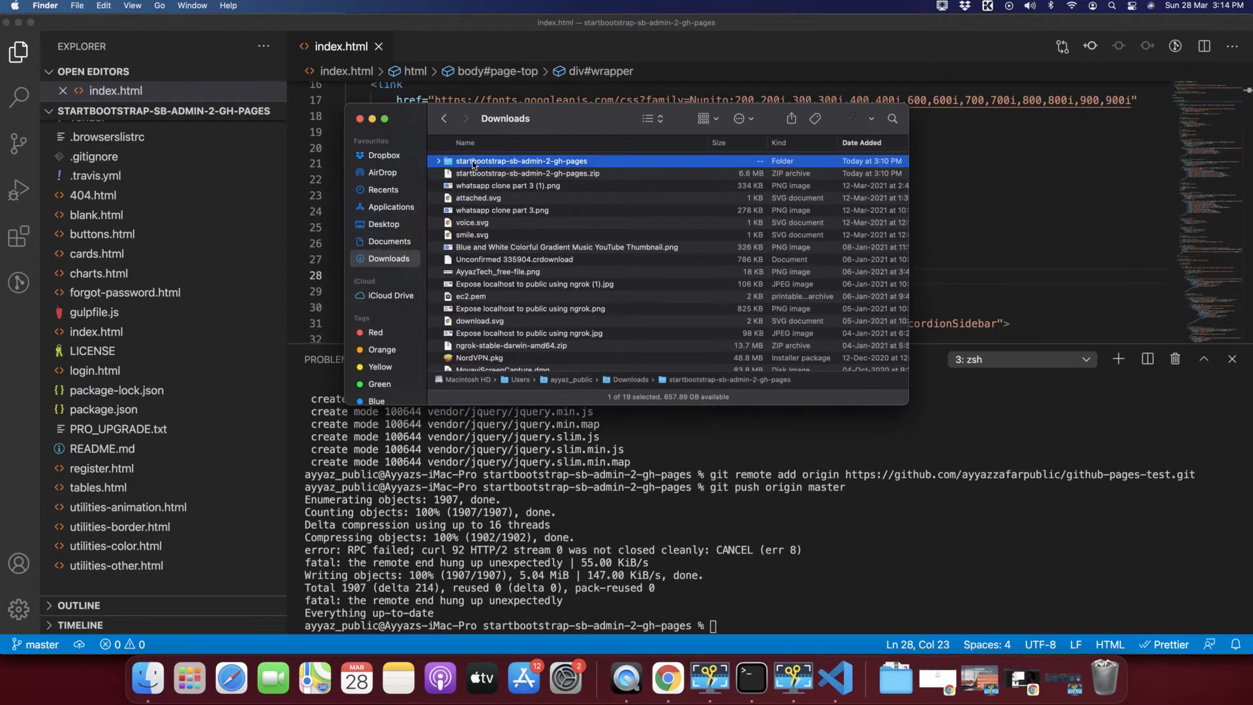
right_click(473, 163)
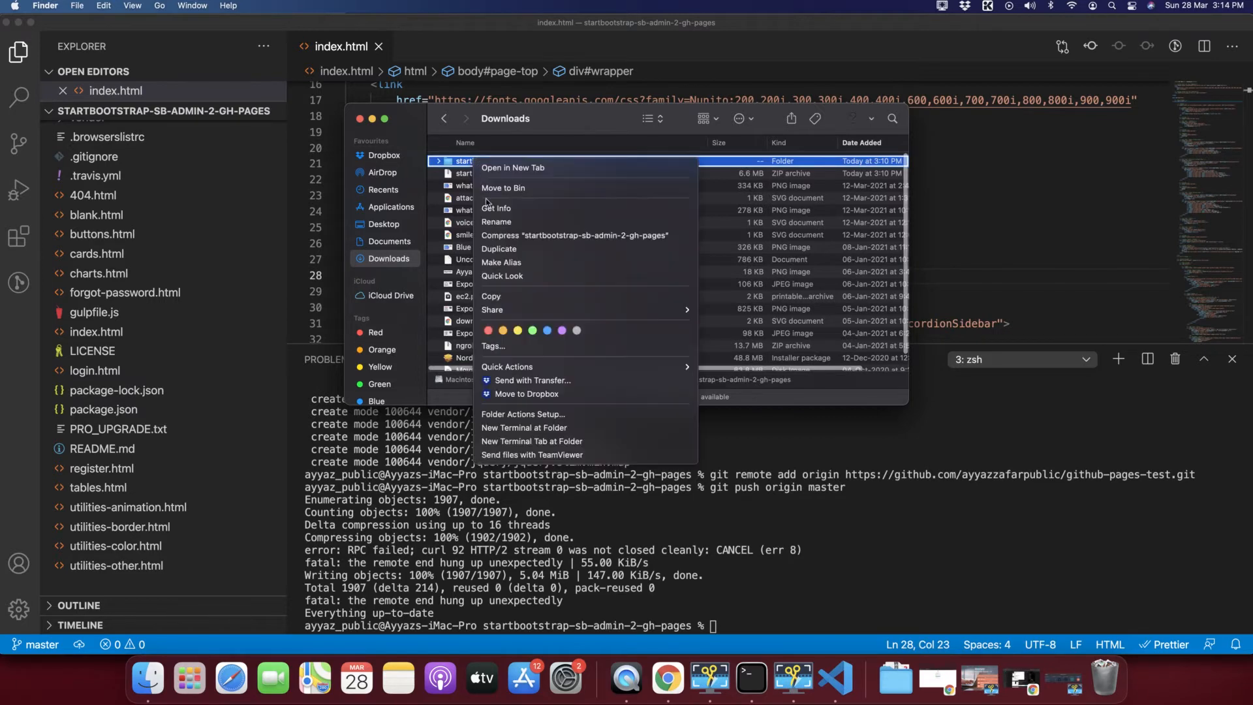
left_click(452, 175)
left_click(453, 173)
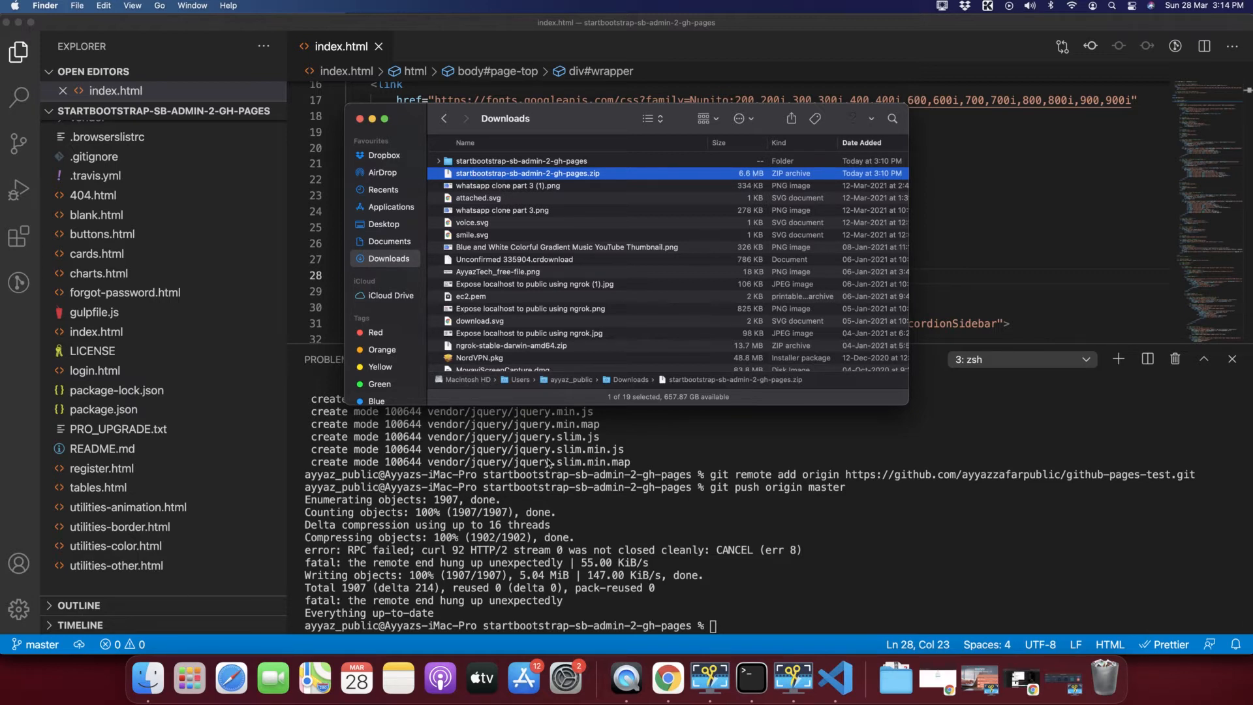
left_click(594, 621)
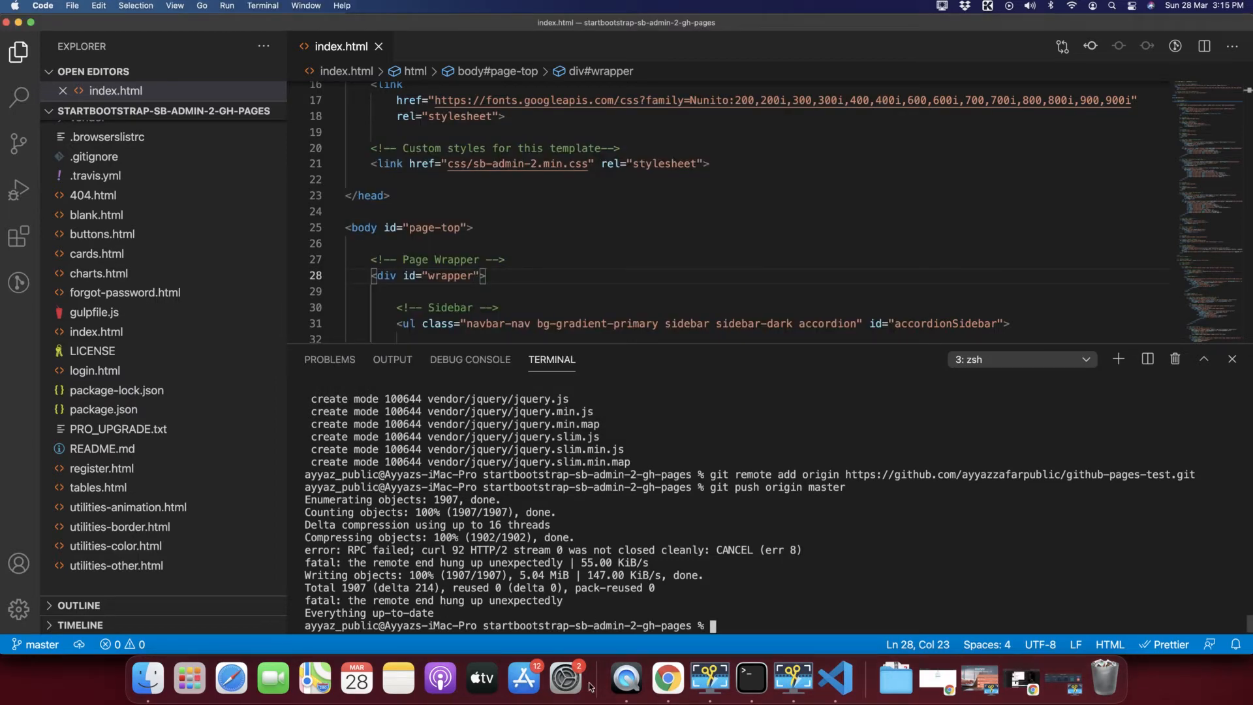
left_click(667, 679)
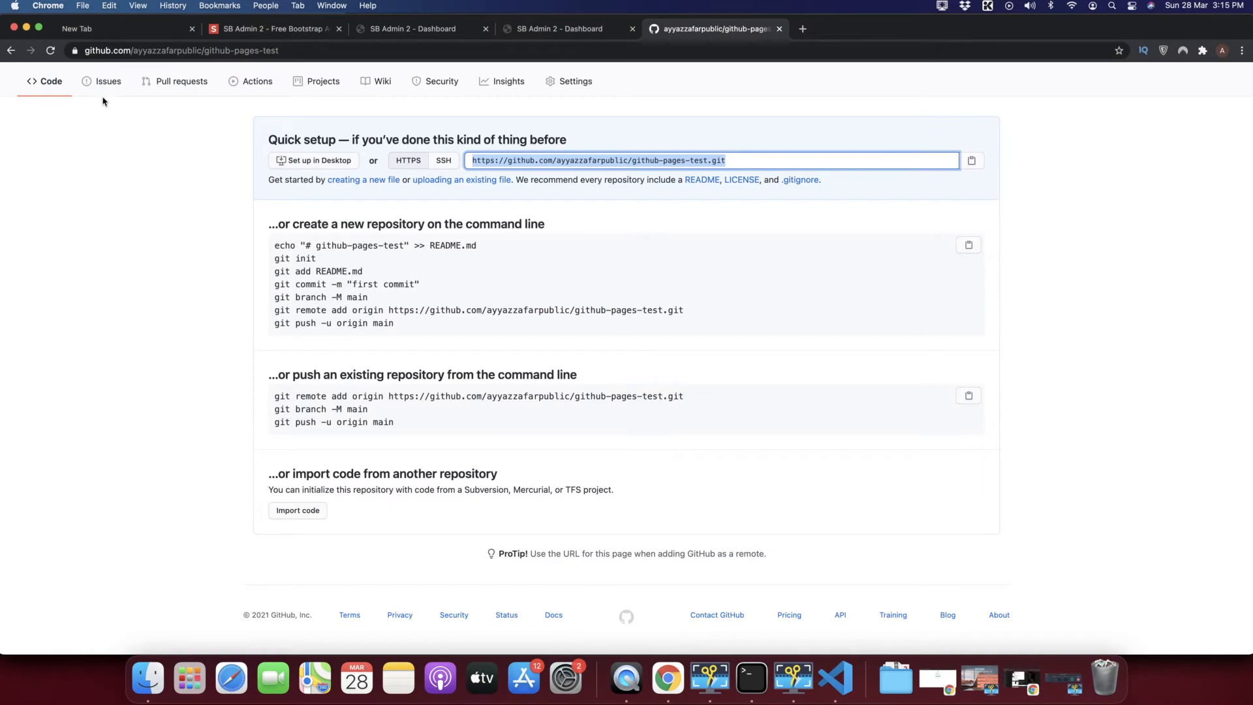
scroll(104, 101, "up", 3)
scroll(202, 458, "down", 5)
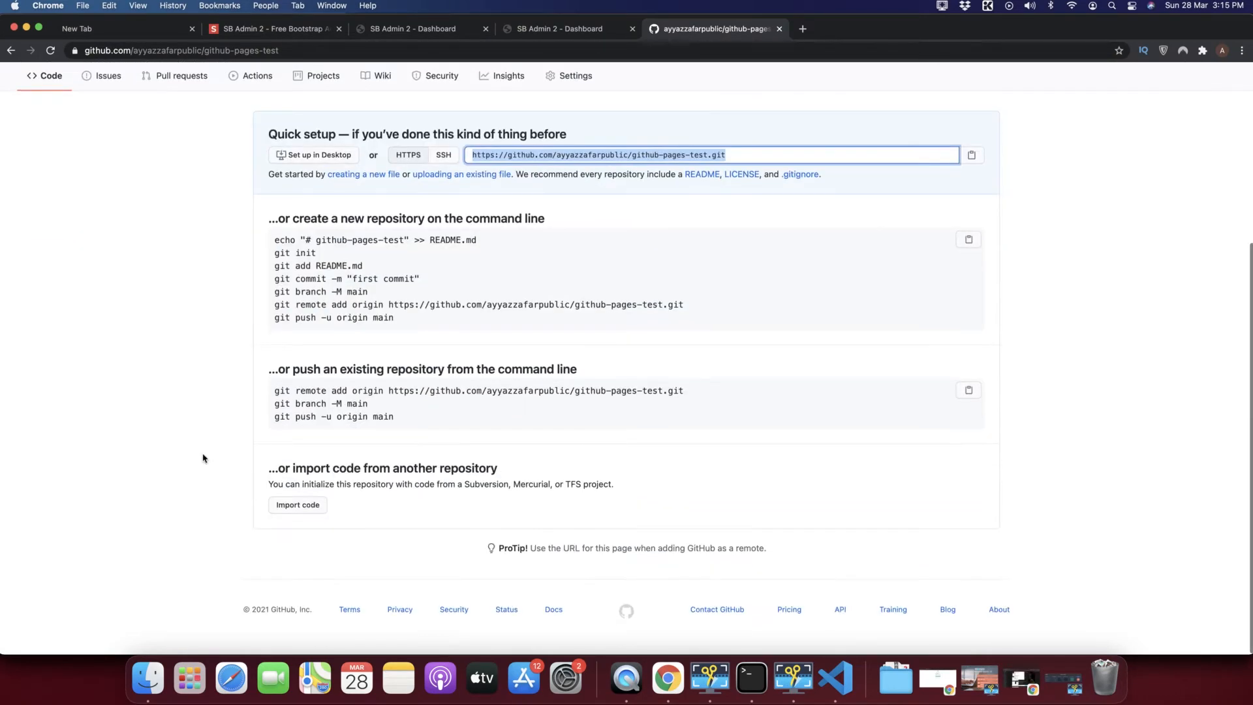
scroll(202, 458, "up", 3)
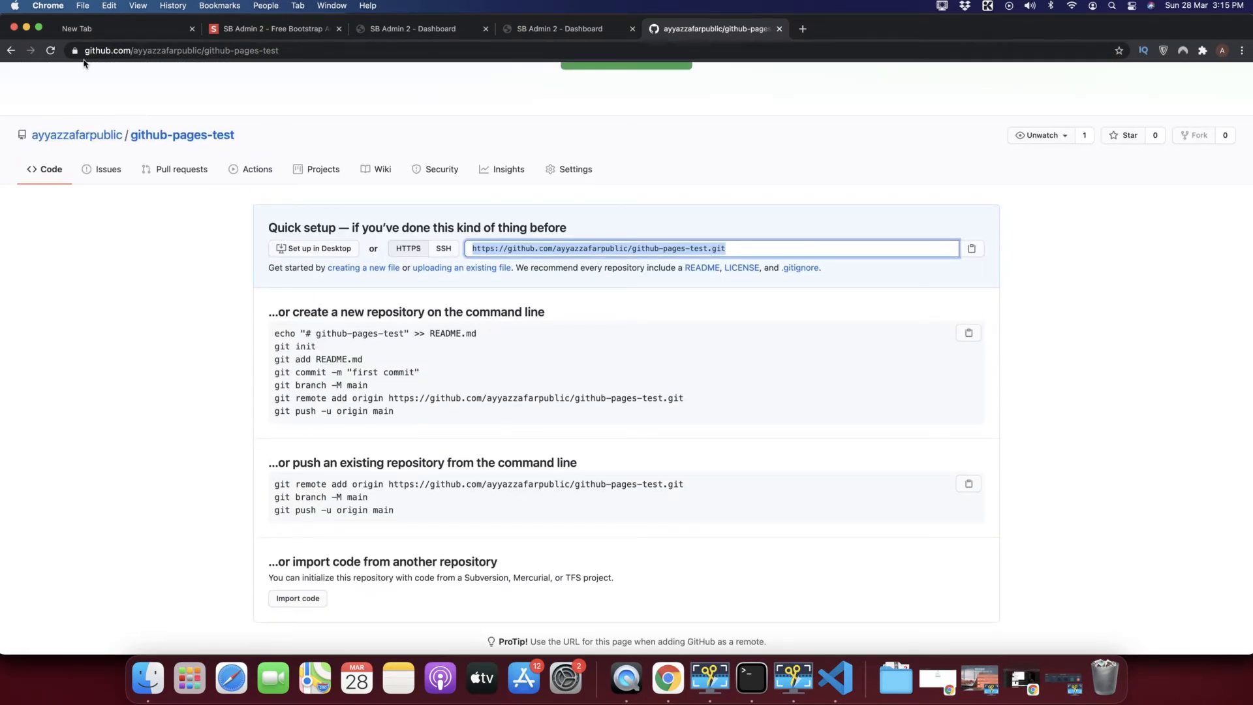
left_click(51, 50)
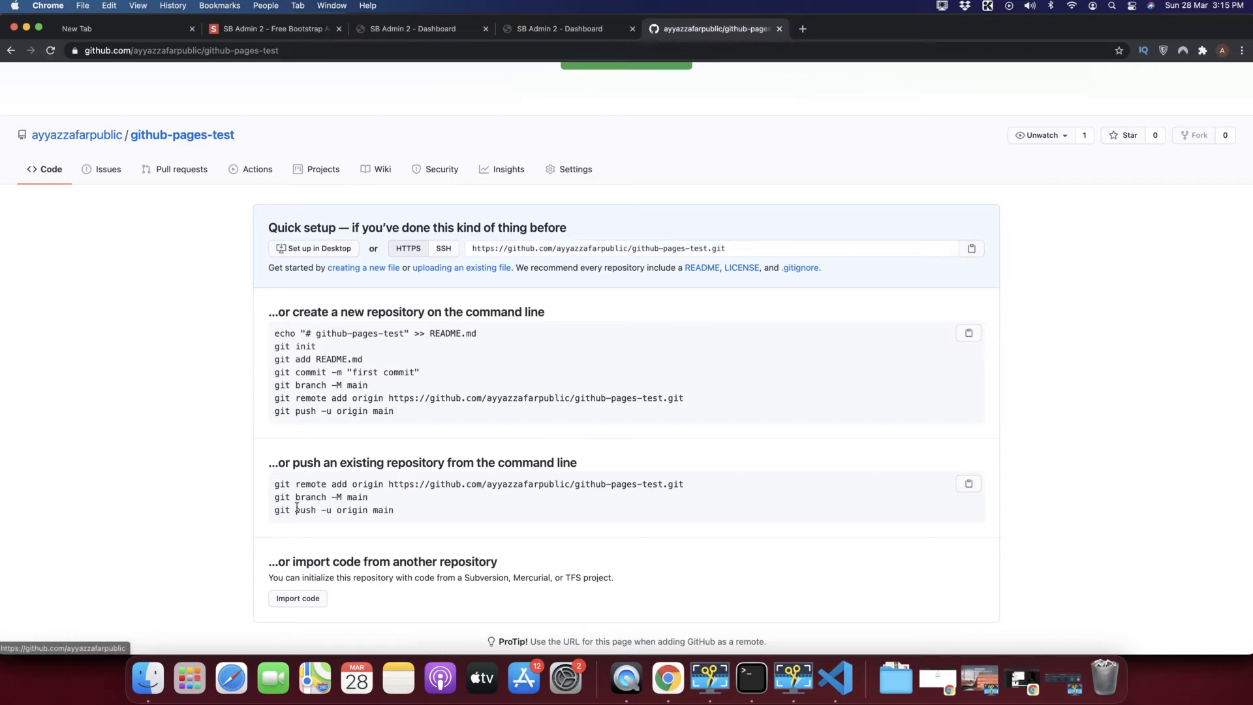
left_click(50, 50)
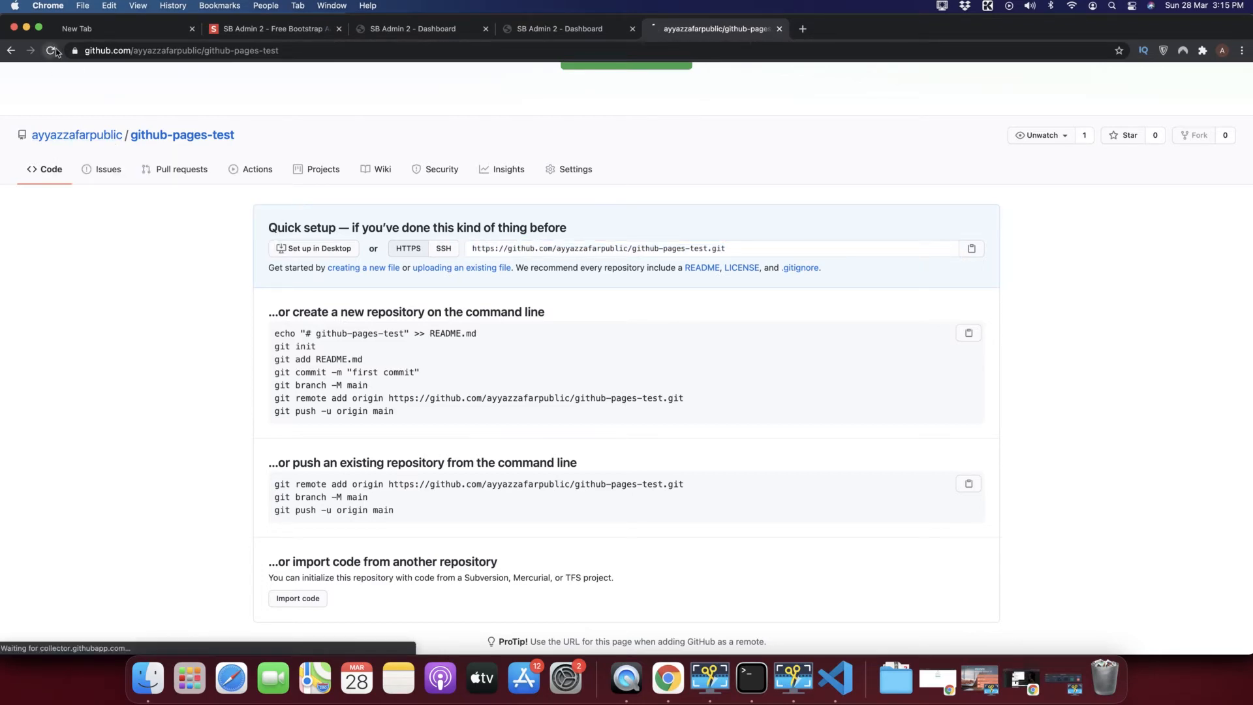
key("super+Tab")
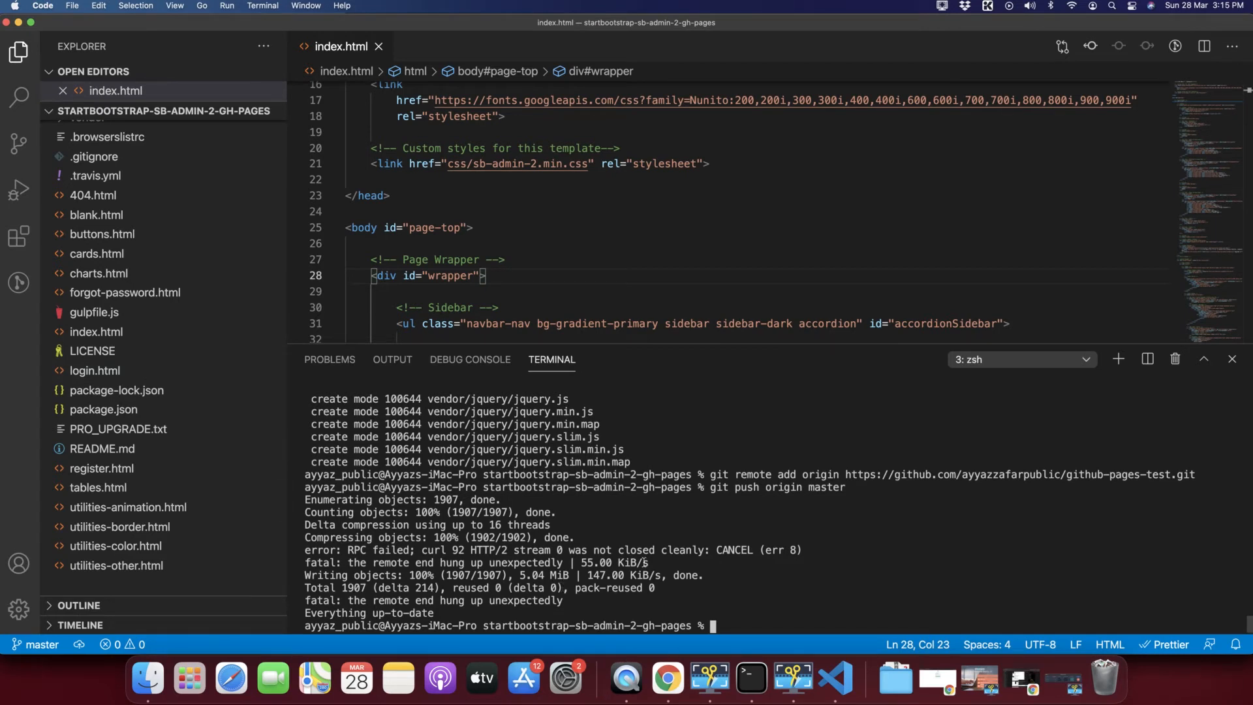
Rerun git push origin master so it succeeds in creating the master branch on GitHub.
double_click(477, 600)
left_click_drag(348, 601, 526, 602)
left_click(586, 601)
key("Up")
key("Return")
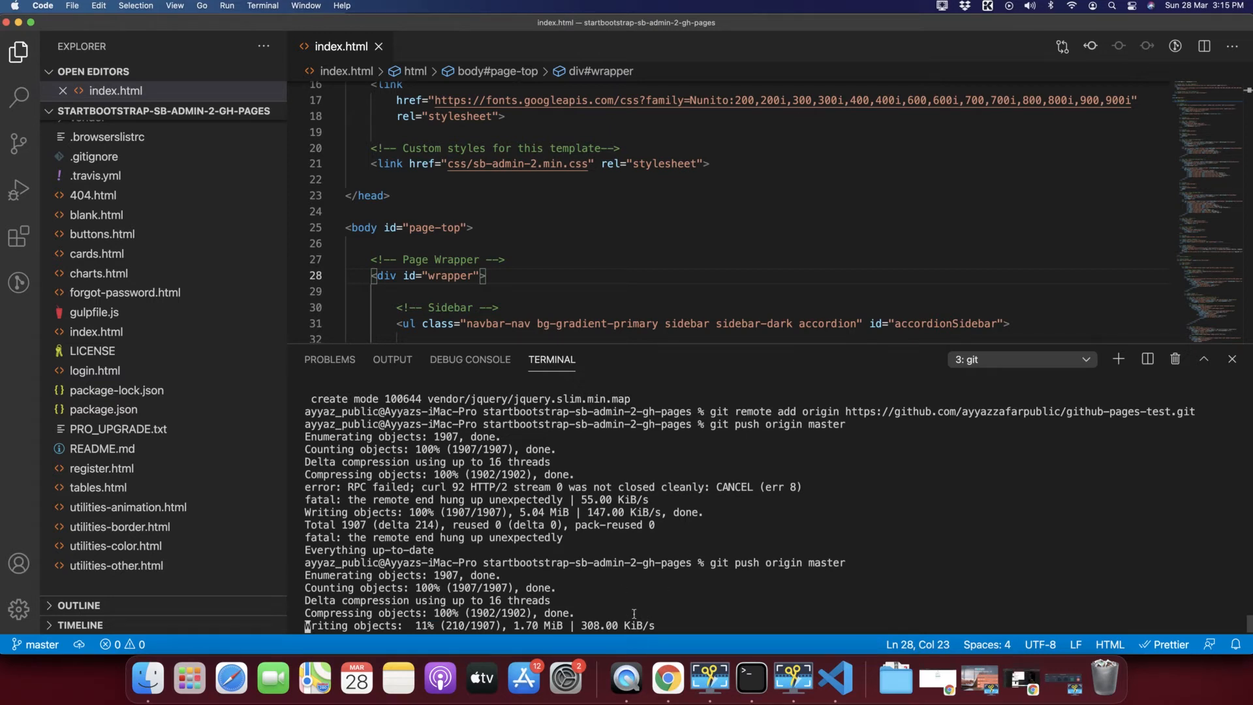
left_click(942, 7)
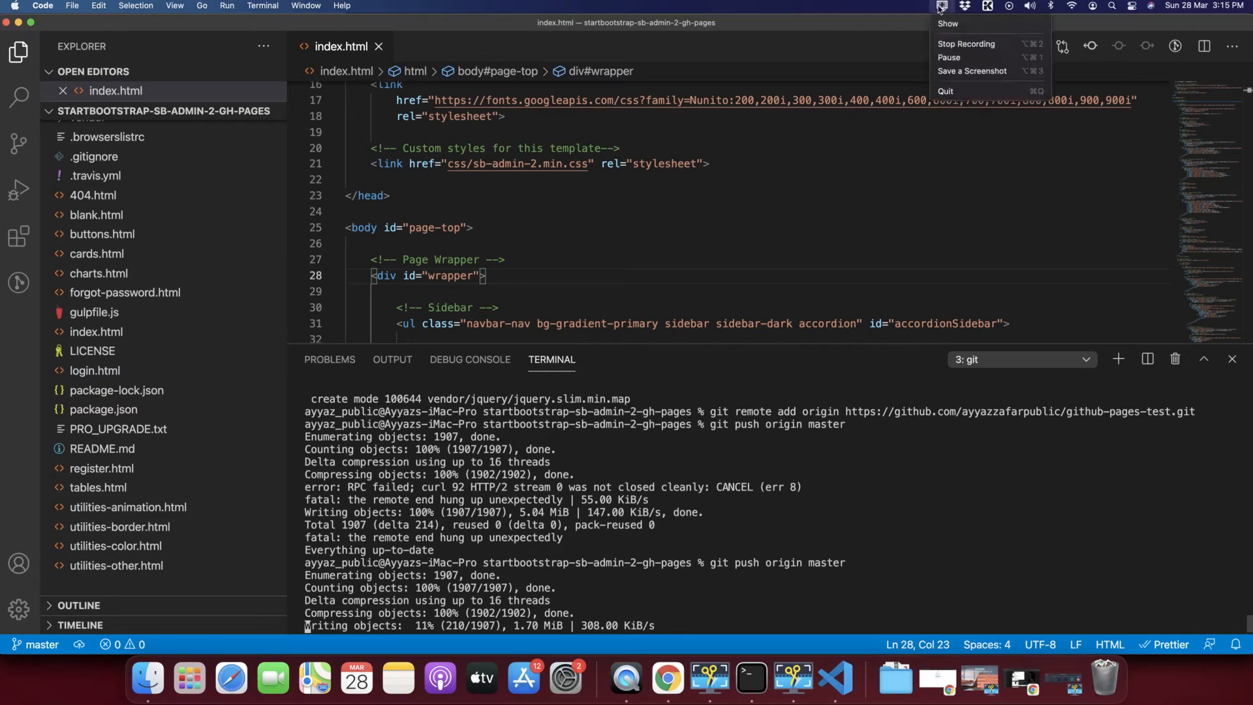
left_click(943, 60)
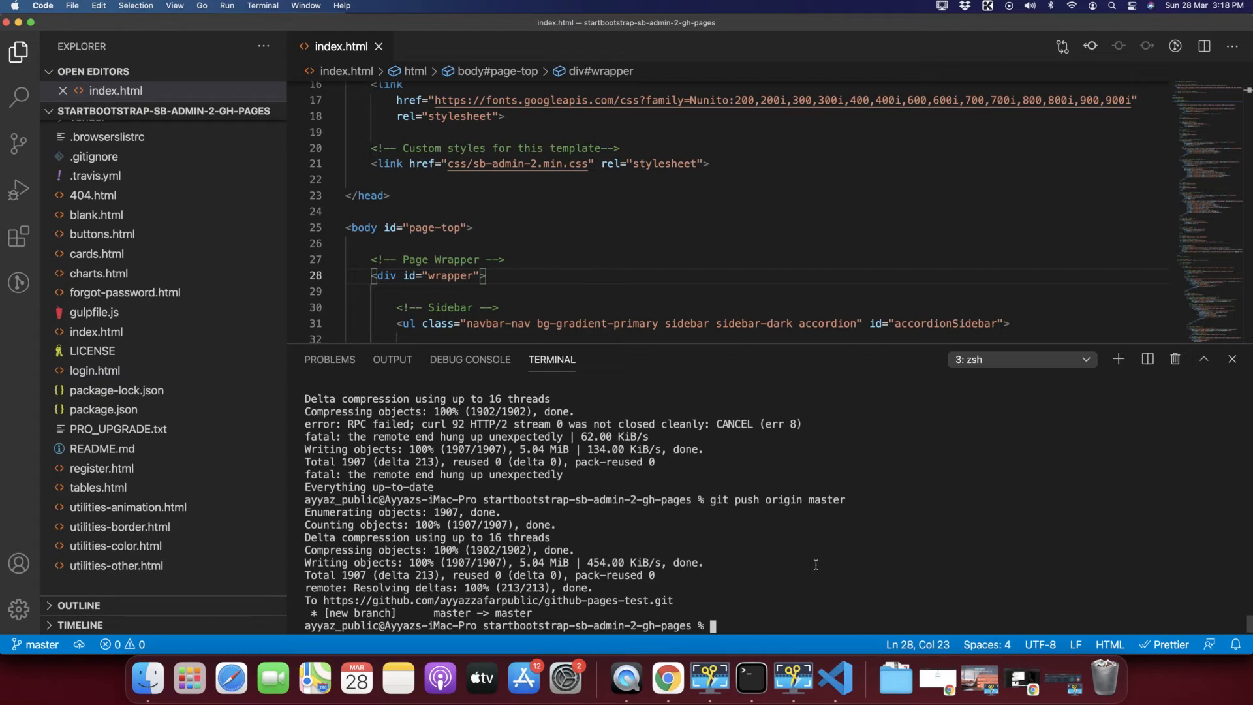
key("super+Tab")
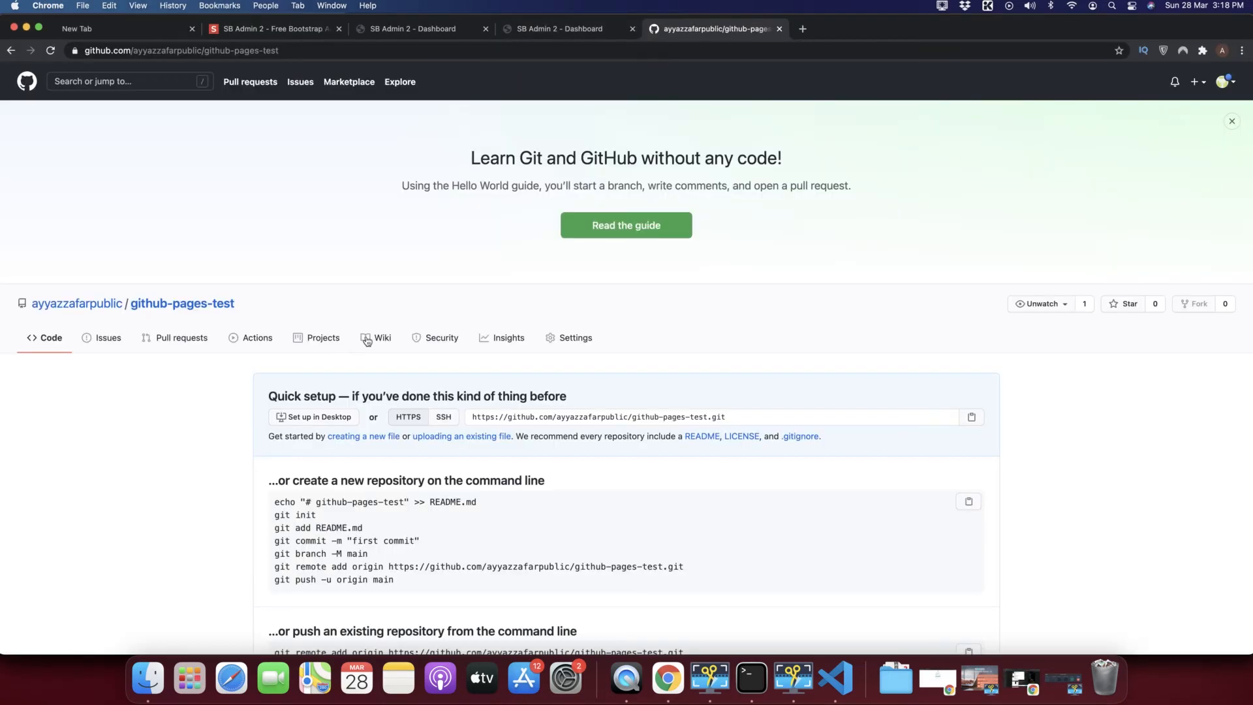
Reload the github-pages-test repository page and scroll through the pushed files and README.
left_click(49, 54)
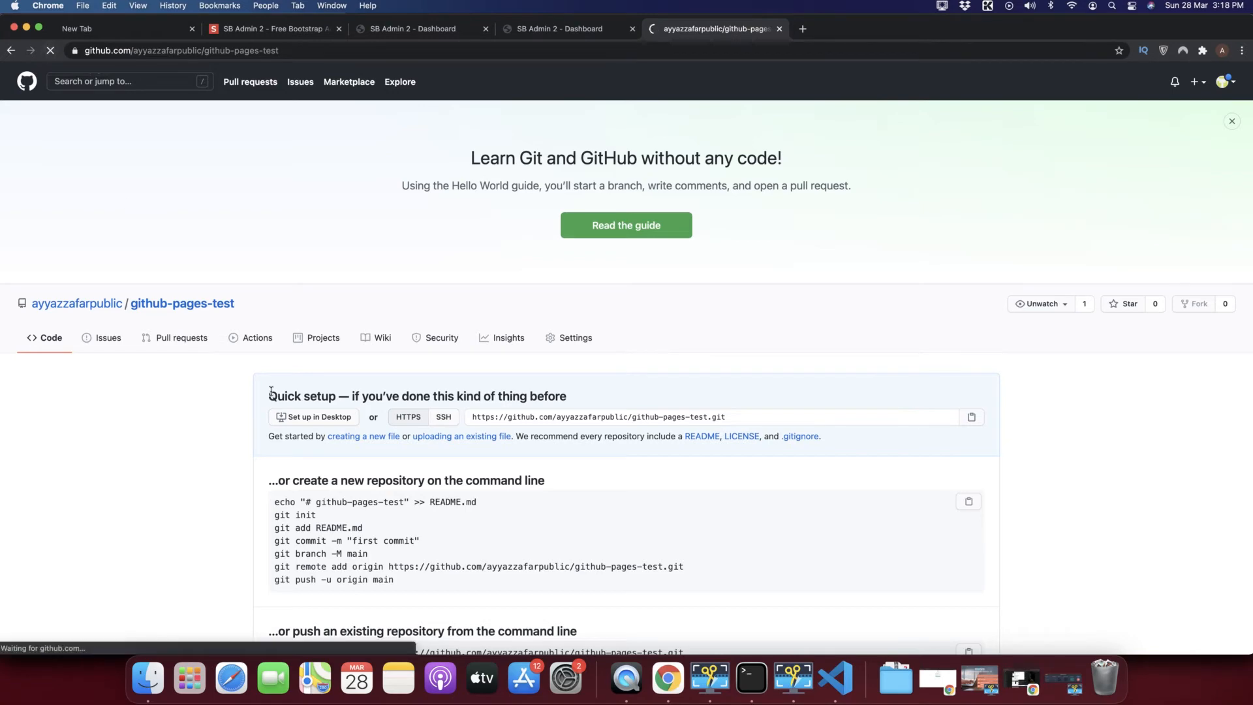
scroll(270, 391, "down", 10)
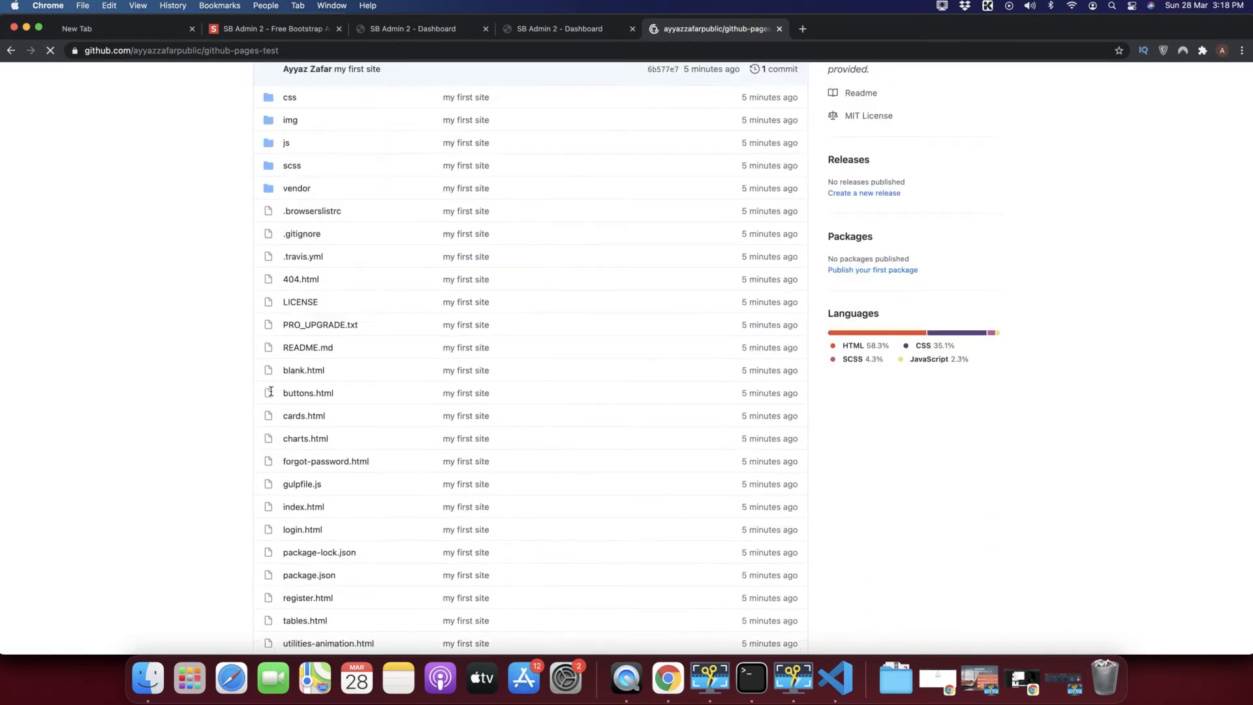
scroll(271, 390, "down", 10)
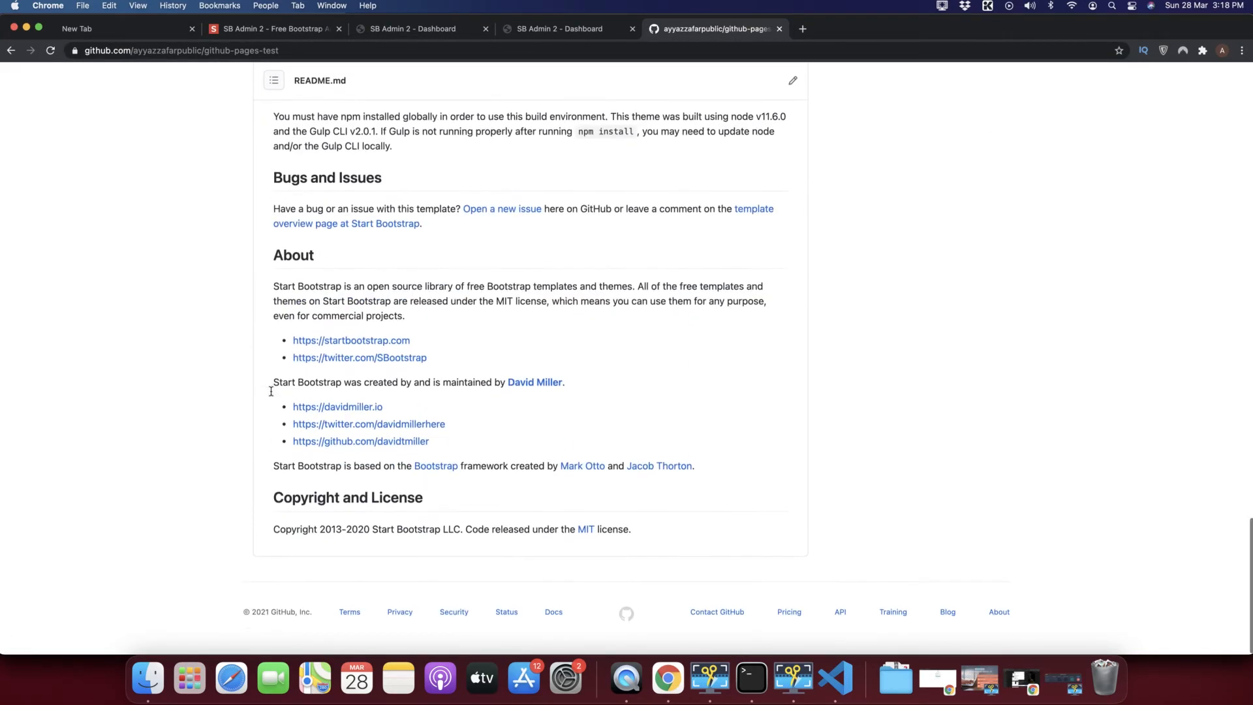
scroll(271, 390, "up", 20)
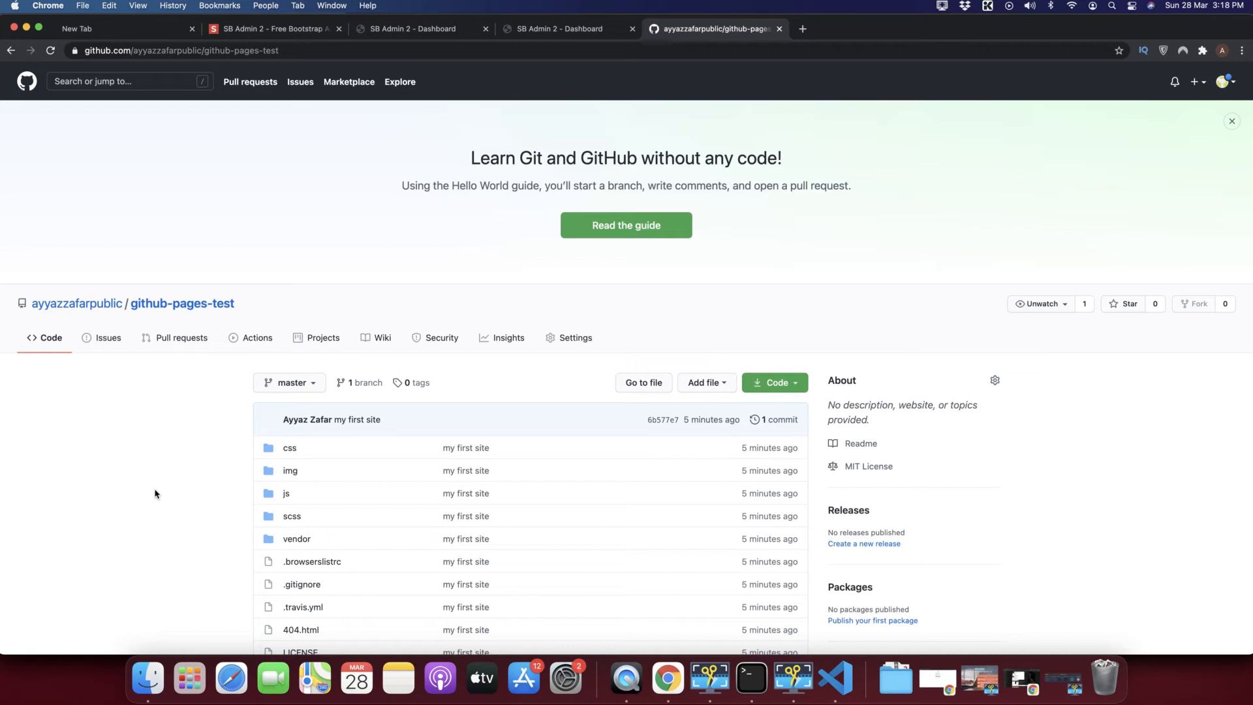
key("super+Tab")
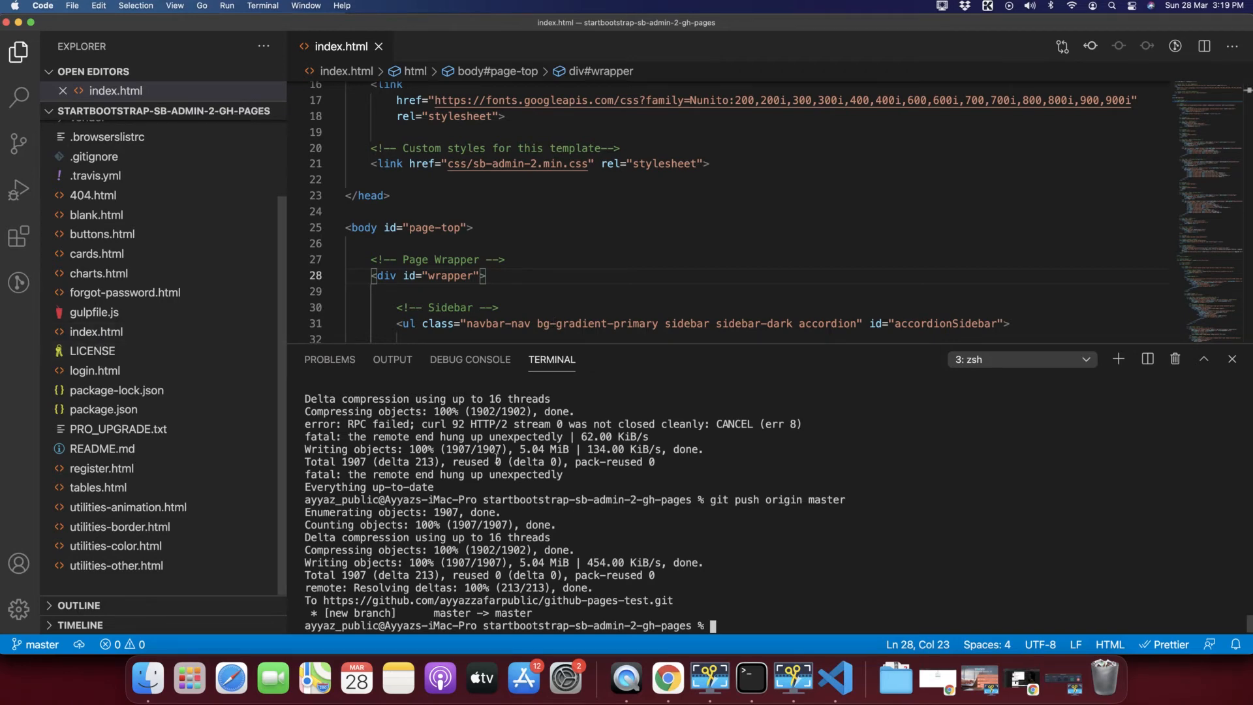
key("super+Tab")
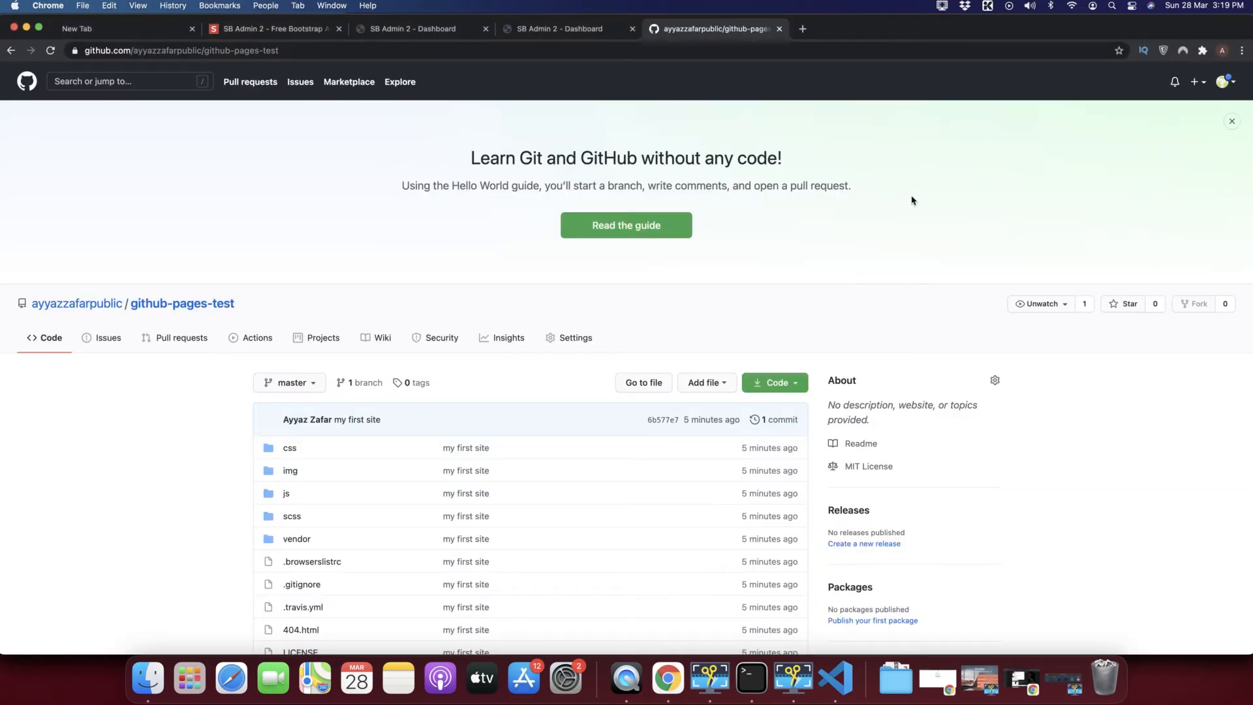
Open repository Settings and scroll to GitHub Pages, highlighting its heading, description and Source setting.
left_click(576, 339)
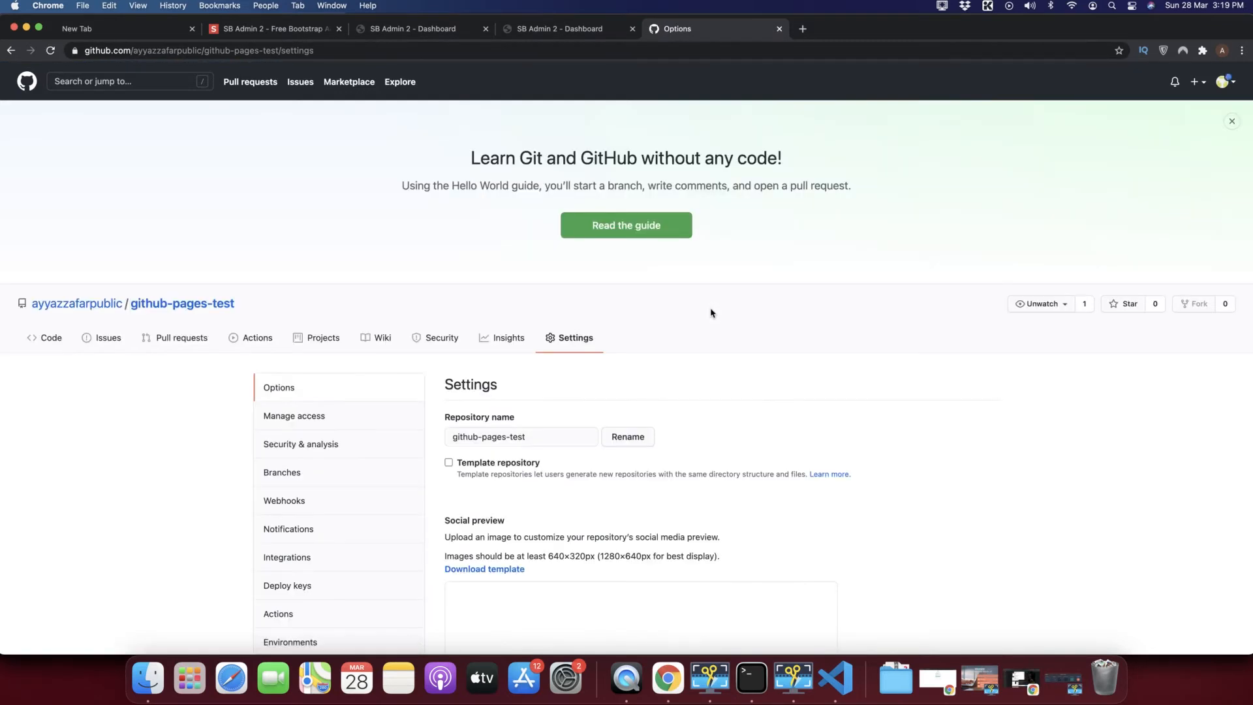
scroll(711, 312, "down", 2)
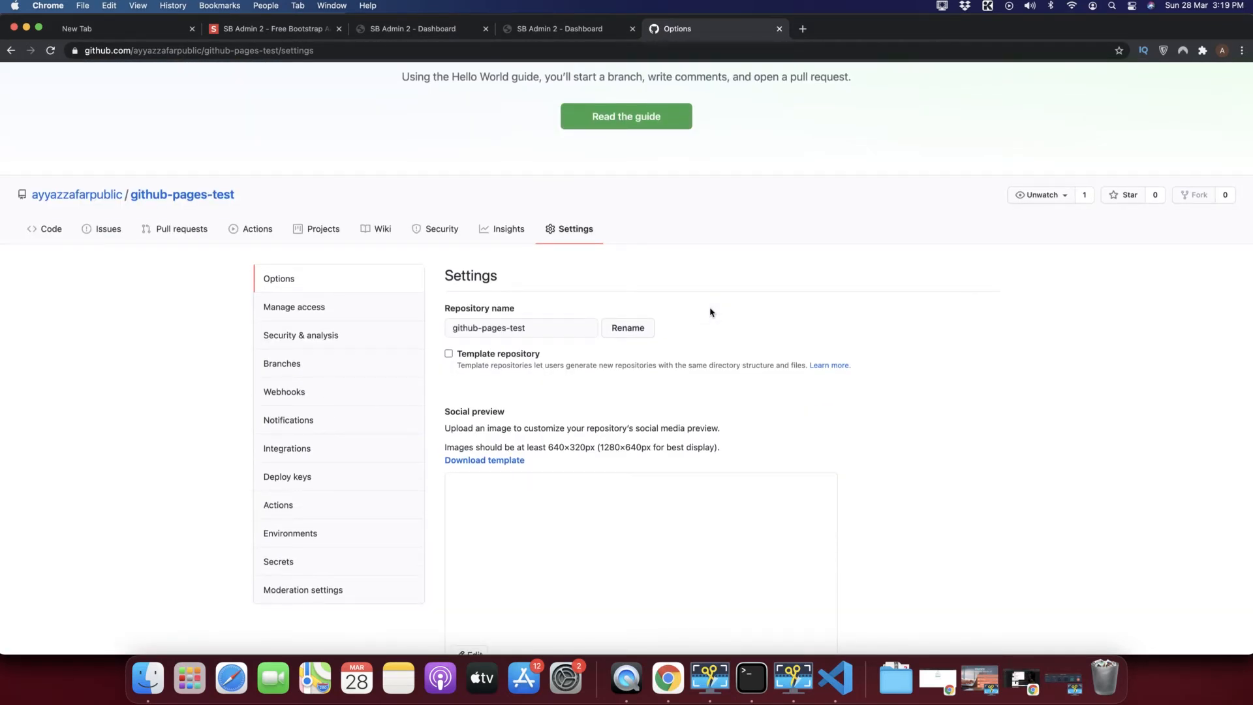
scroll(414, 427, "down", 7)
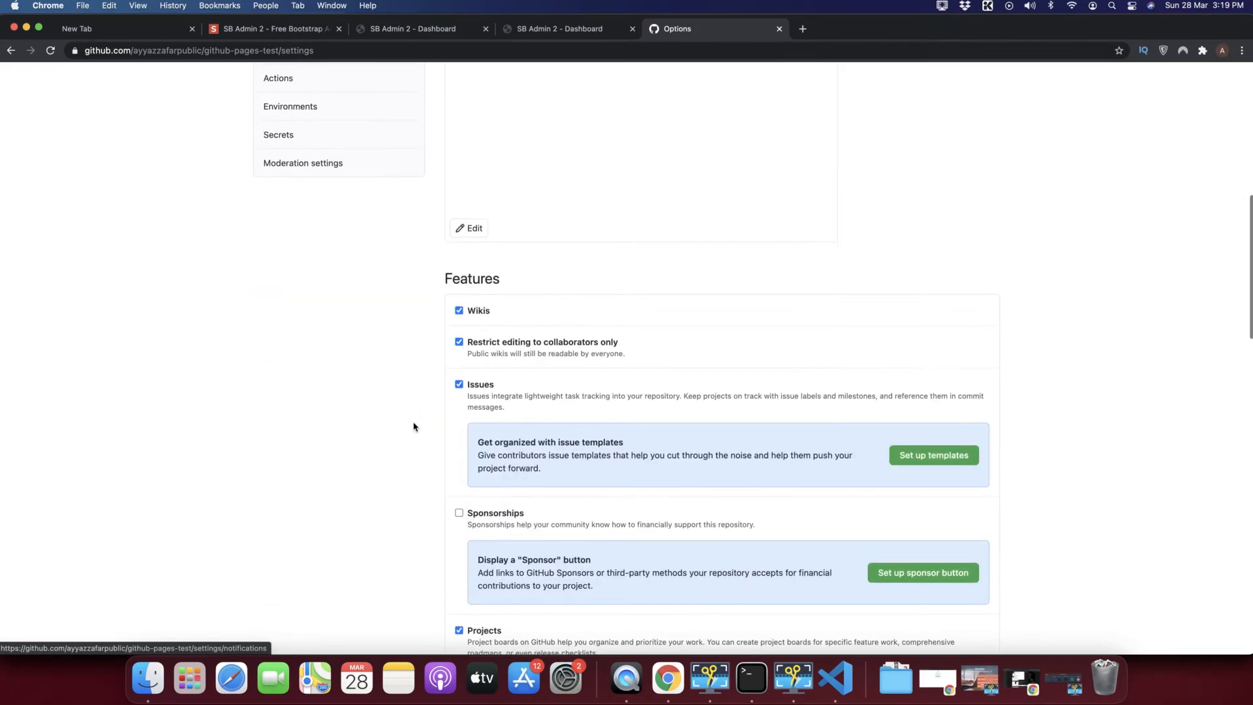
scroll(413, 428, "down", 10)
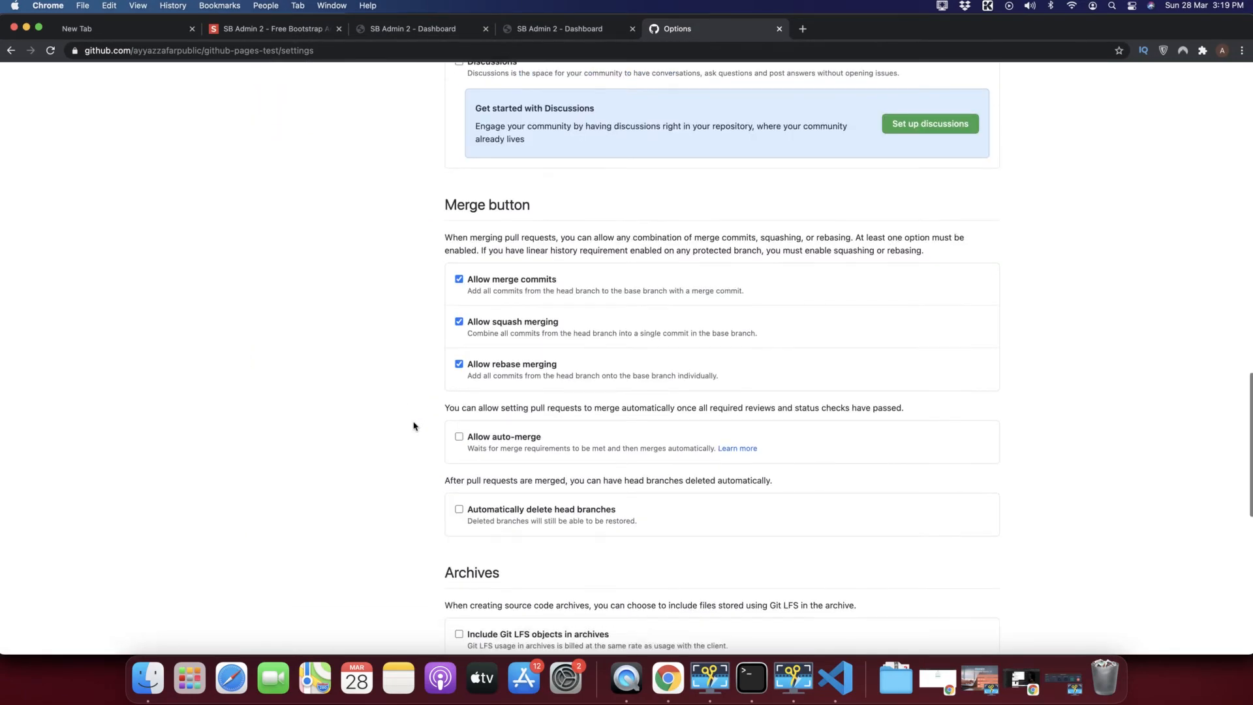
scroll(414, 426, "down", 6)
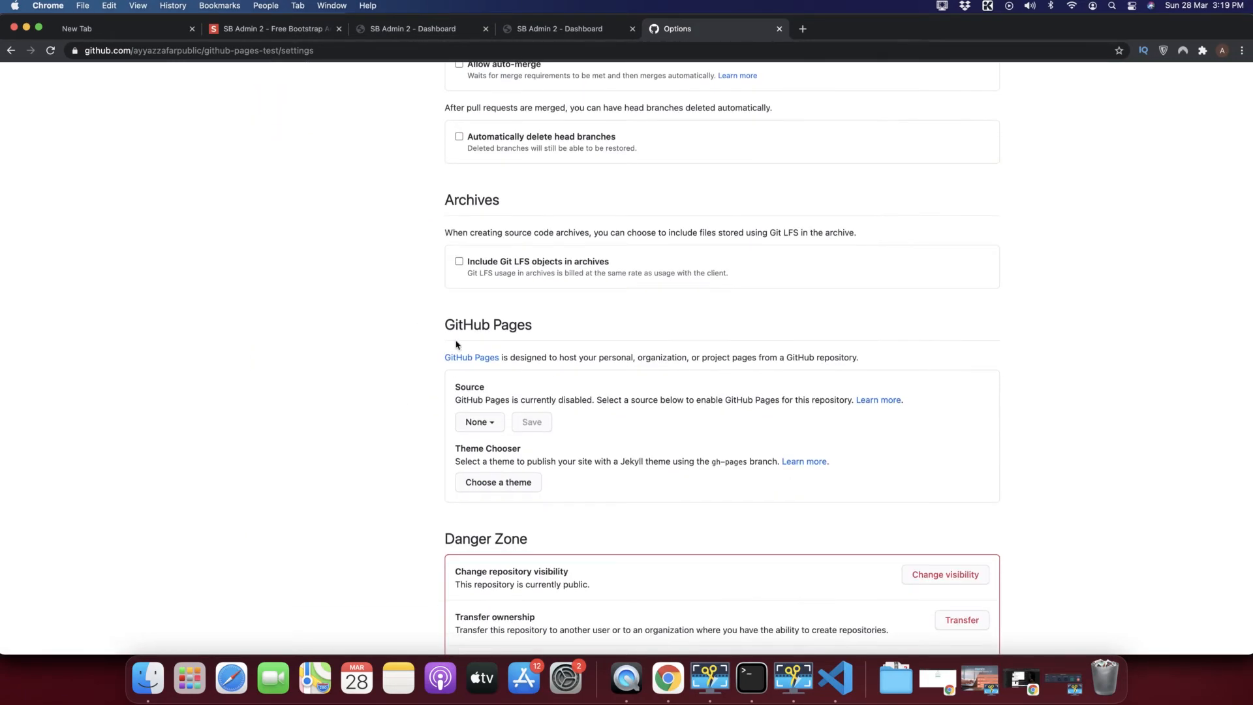
left_click_drag(443, 327, 532, 333)
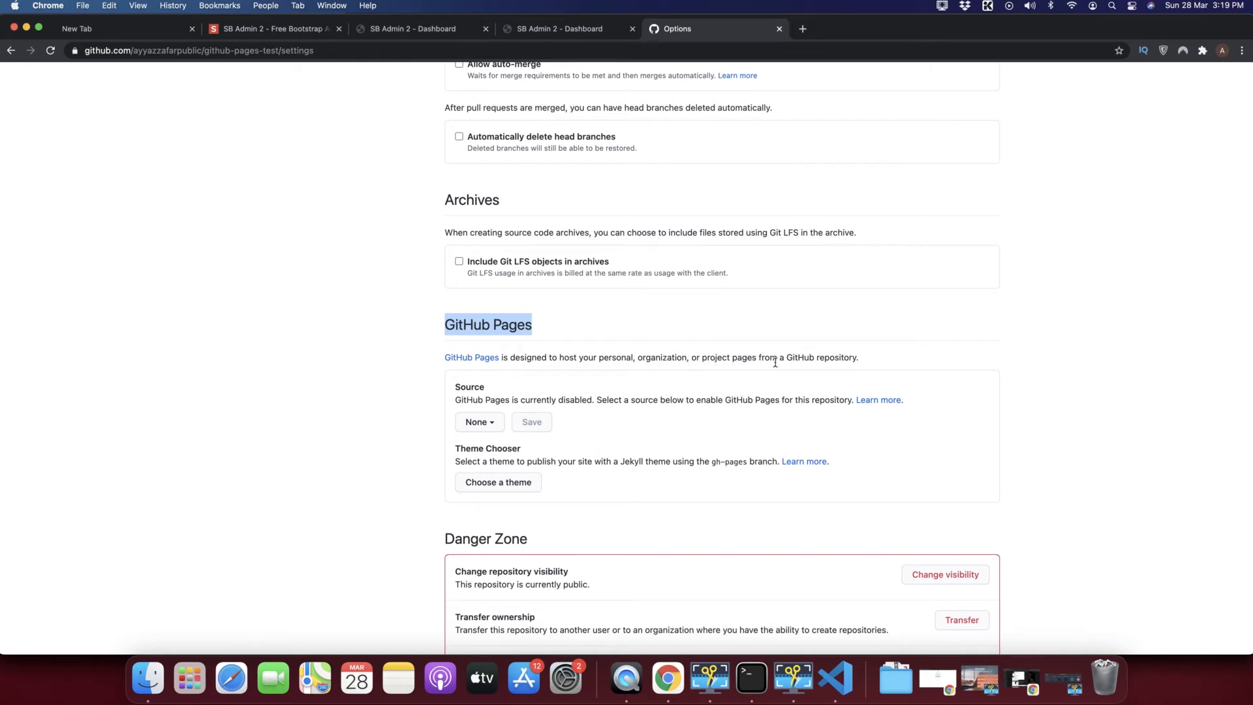
left_click_drag(858, 359, 650, 353)
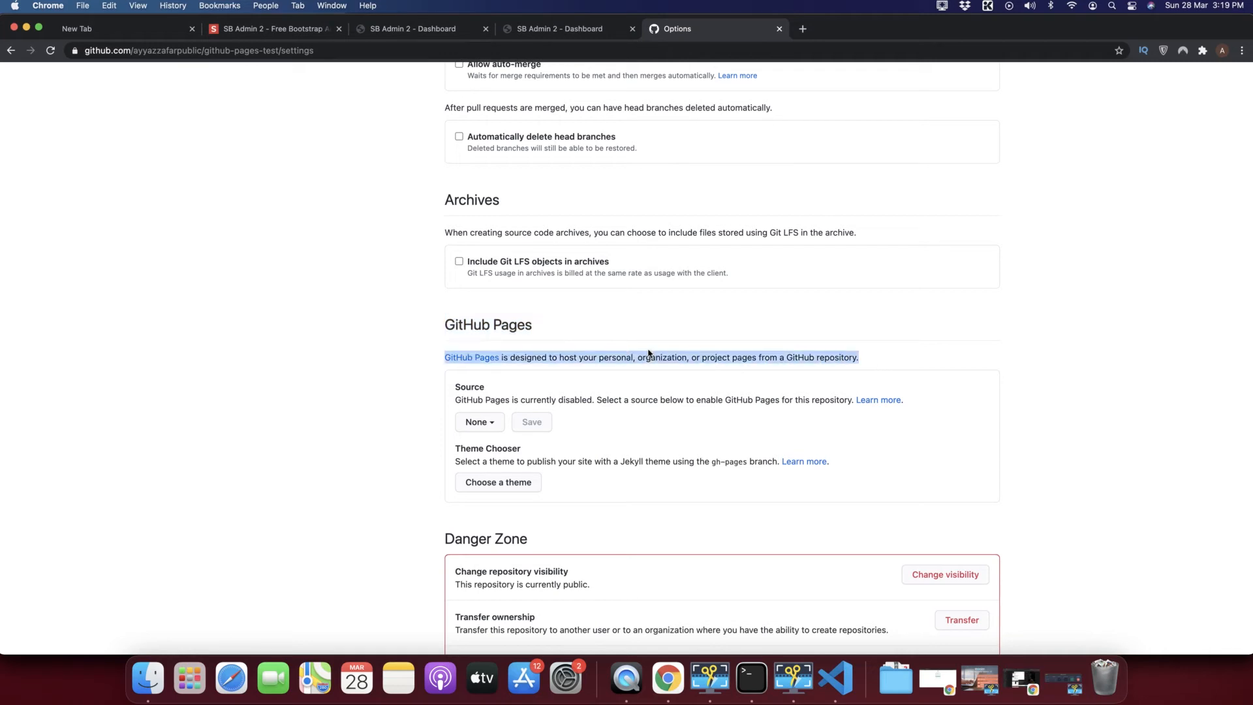
left_click(644, 390)
scroll(645, 390, "down", 1)
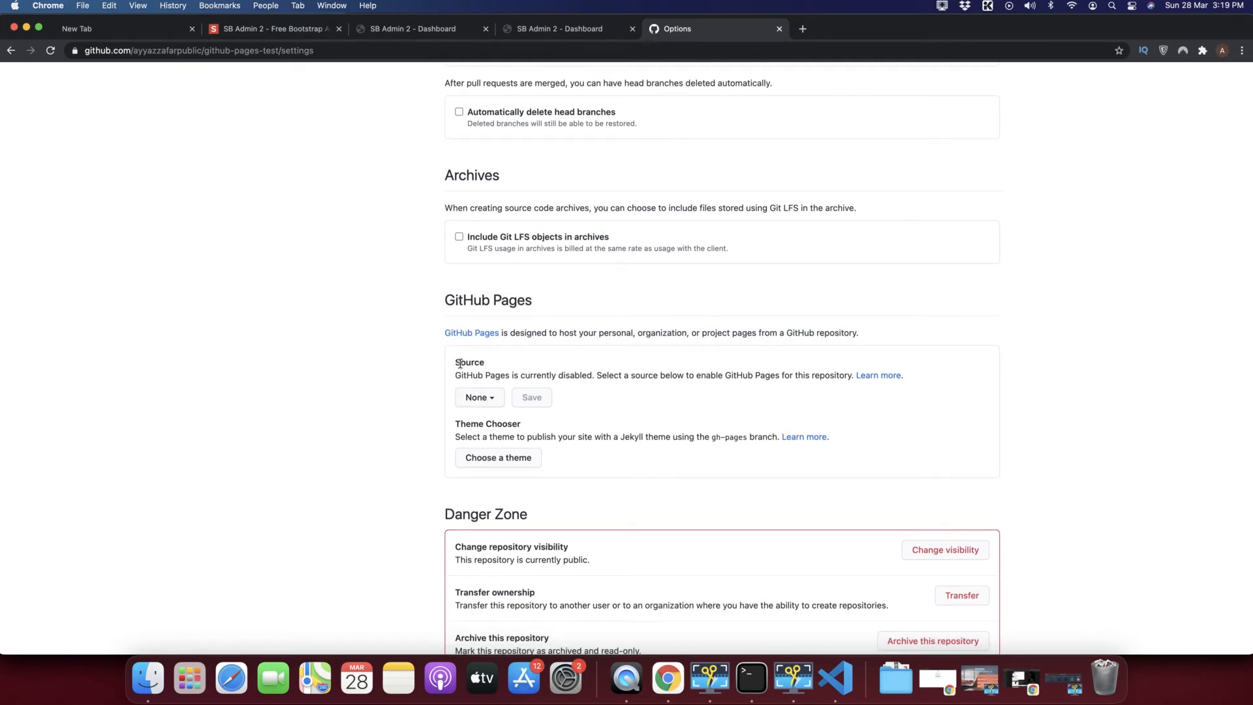
left_click_drag(460, 364, 490, 366)
Set the GitHub Pages source to the master branch, / (root) folder, and save.
left_click(525, 370)
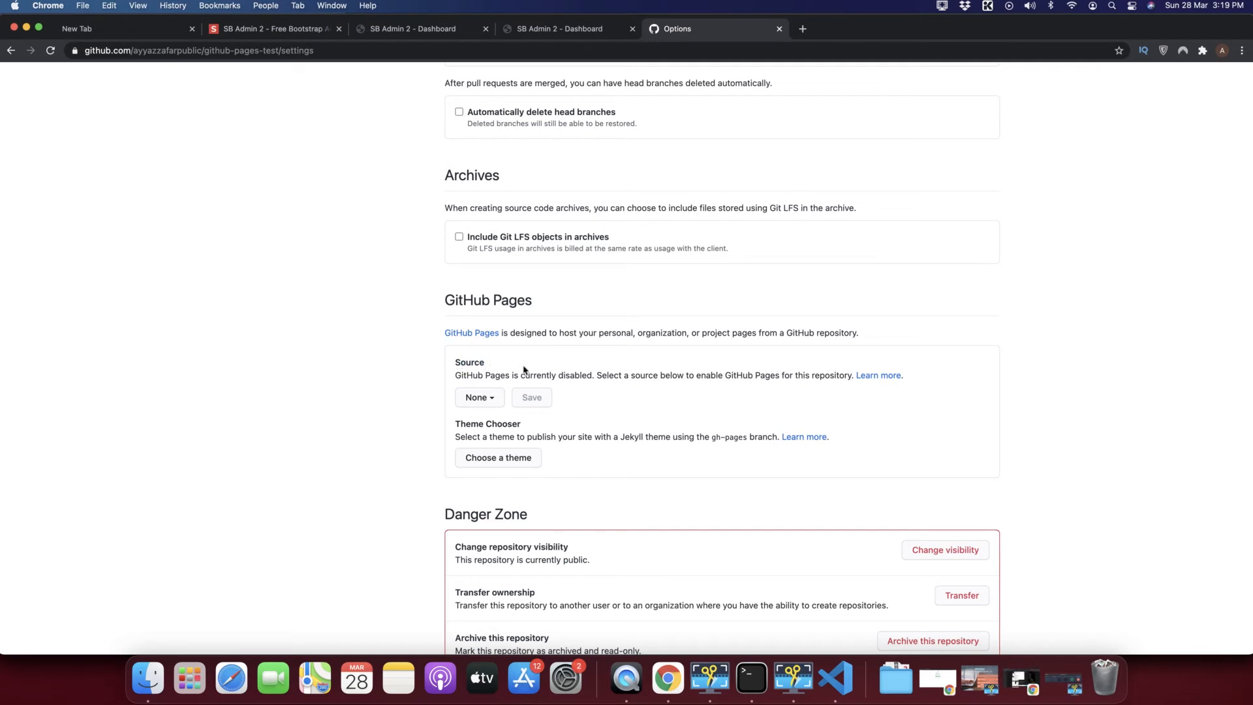
left_click(481, 400)
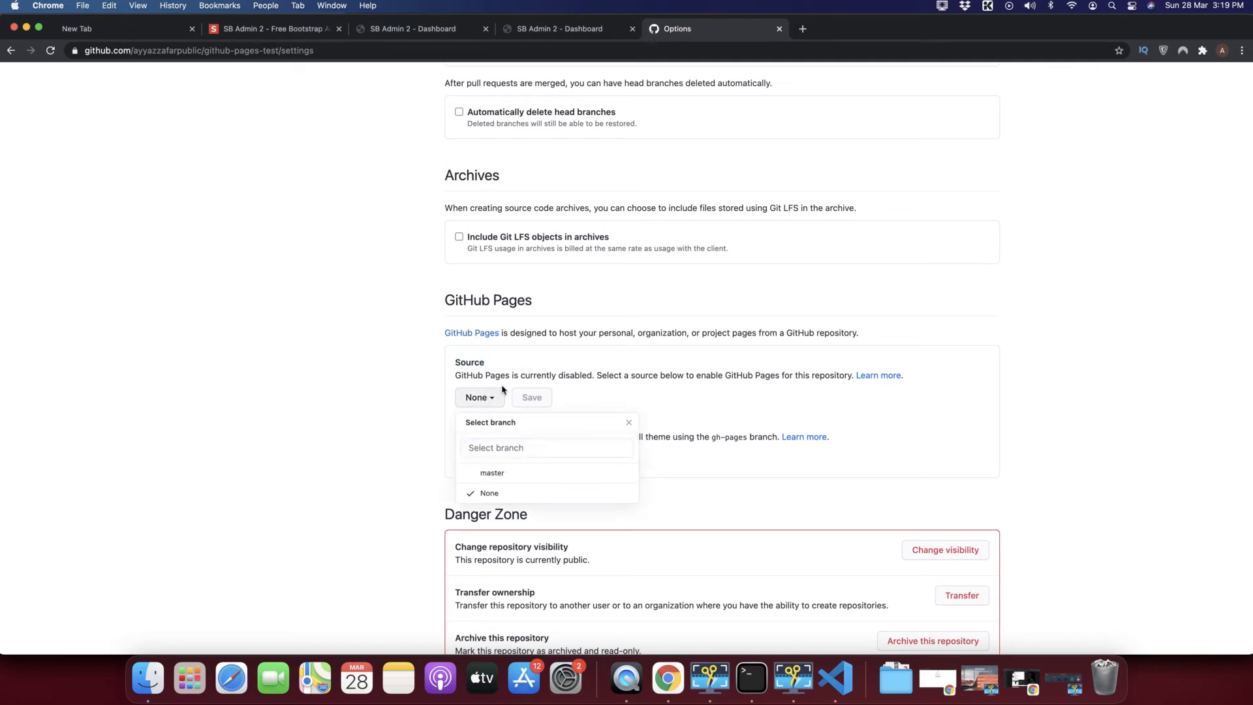
left_click(482, 399)
left_click(482, 400)
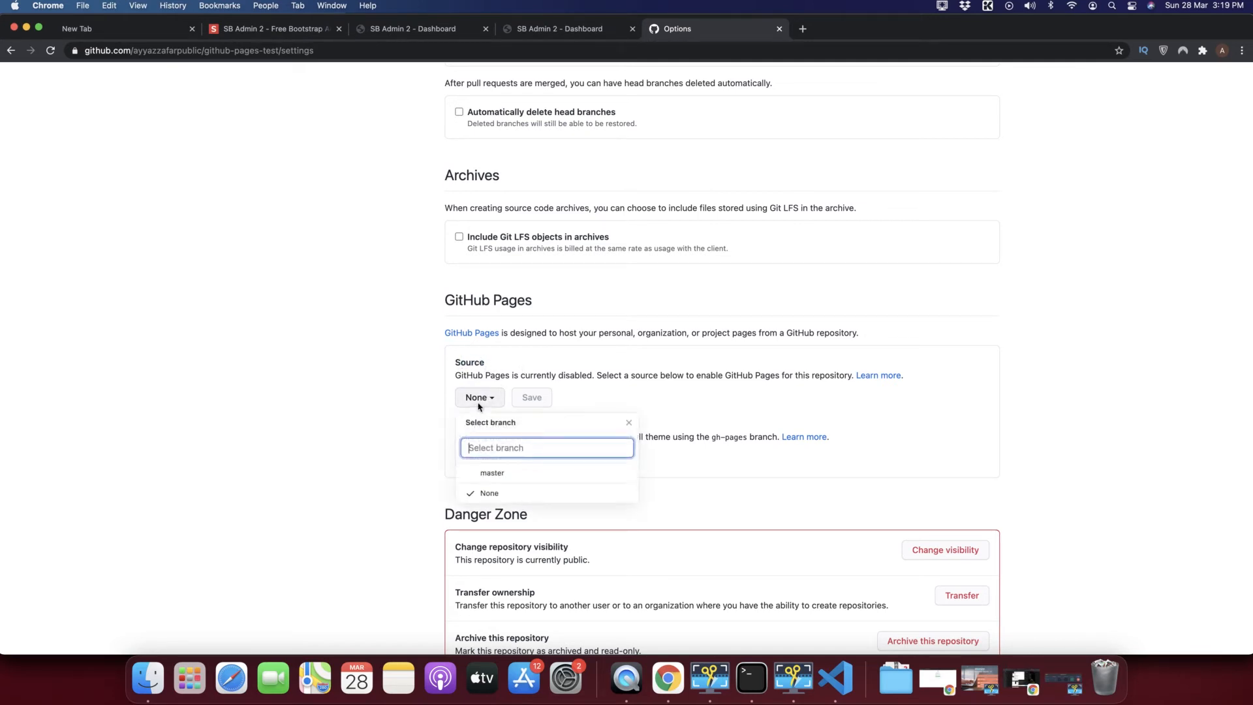
left_click(479, 474)
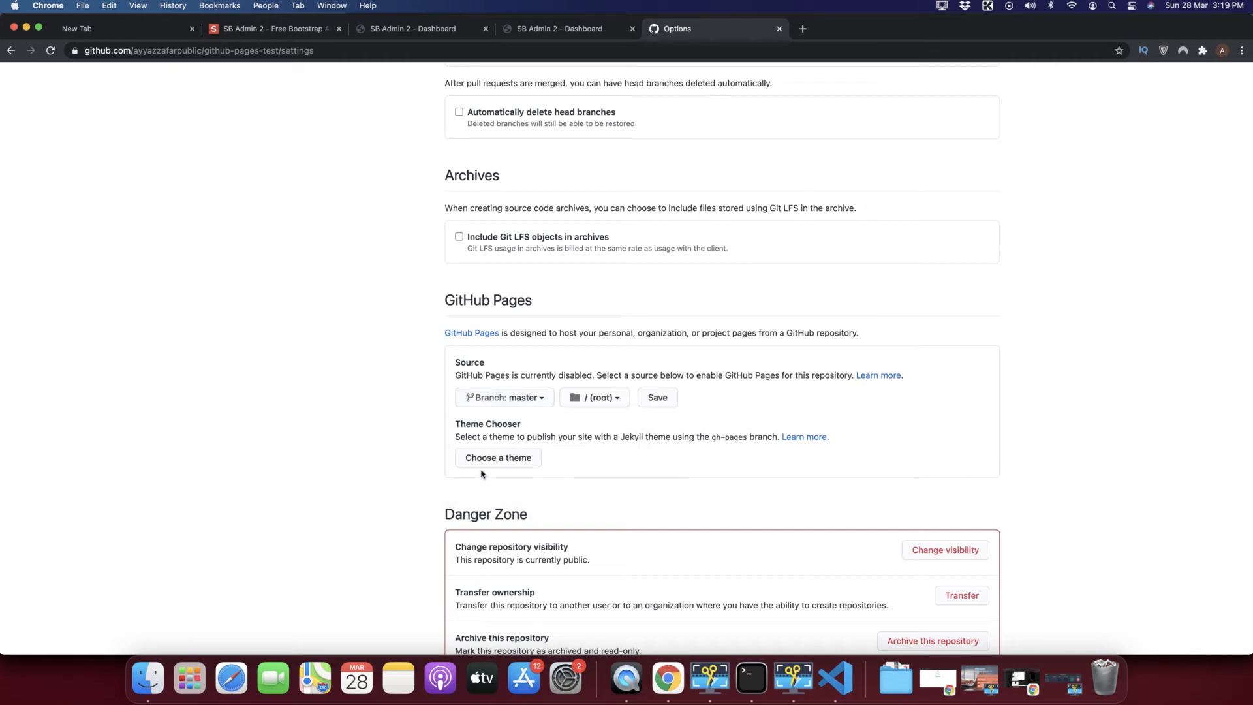
left_click(603, 402)
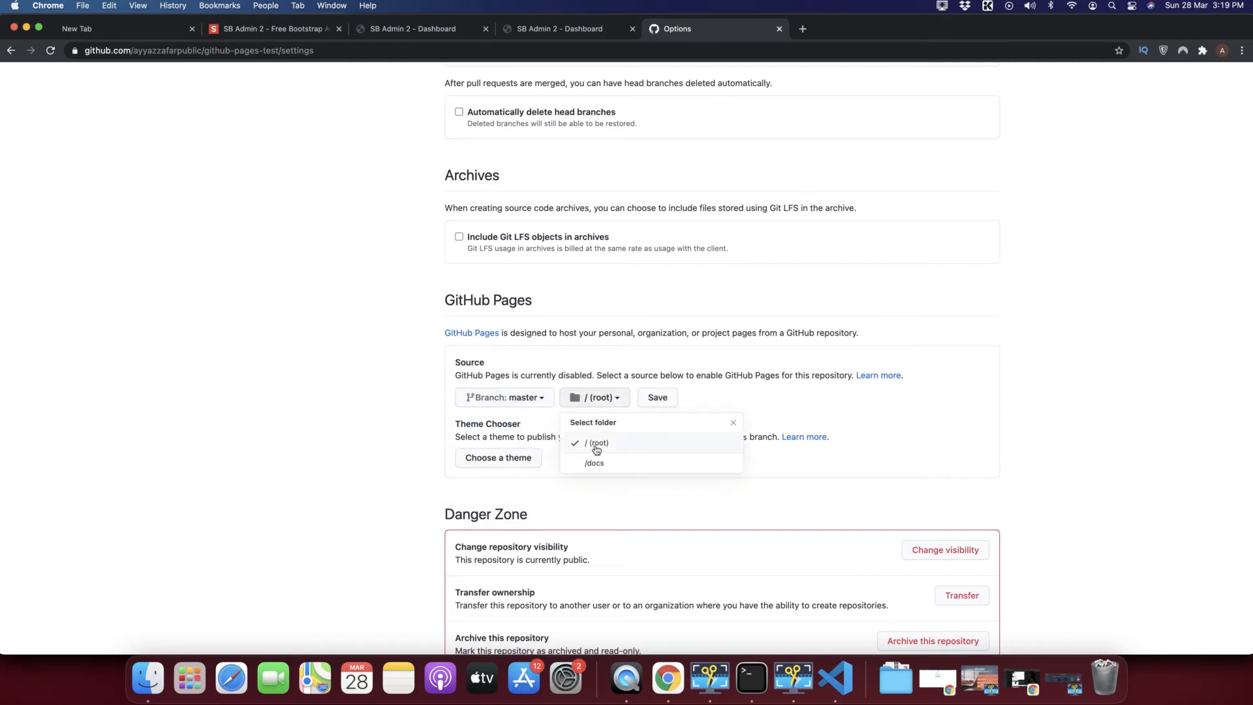
left_click(687, 373)
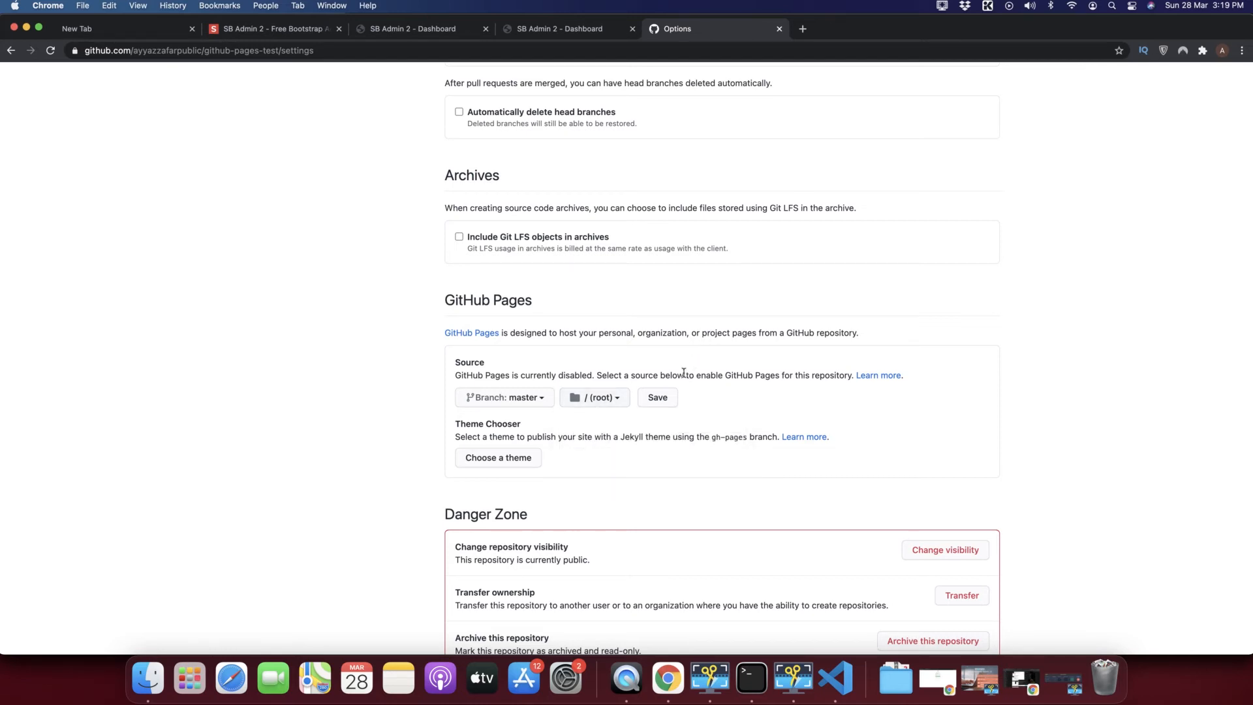
left_click(658, 397)
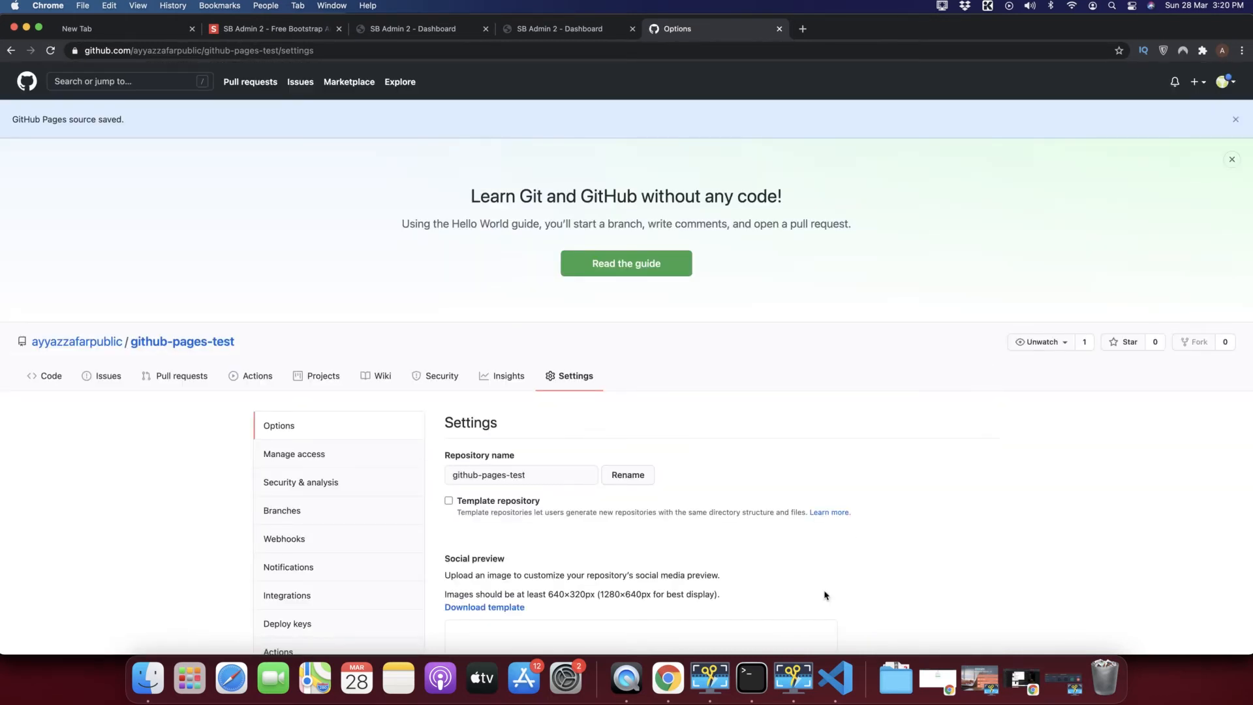
scroll(727, 439, "down", 5)
scroll(727, 439, "down", 8)
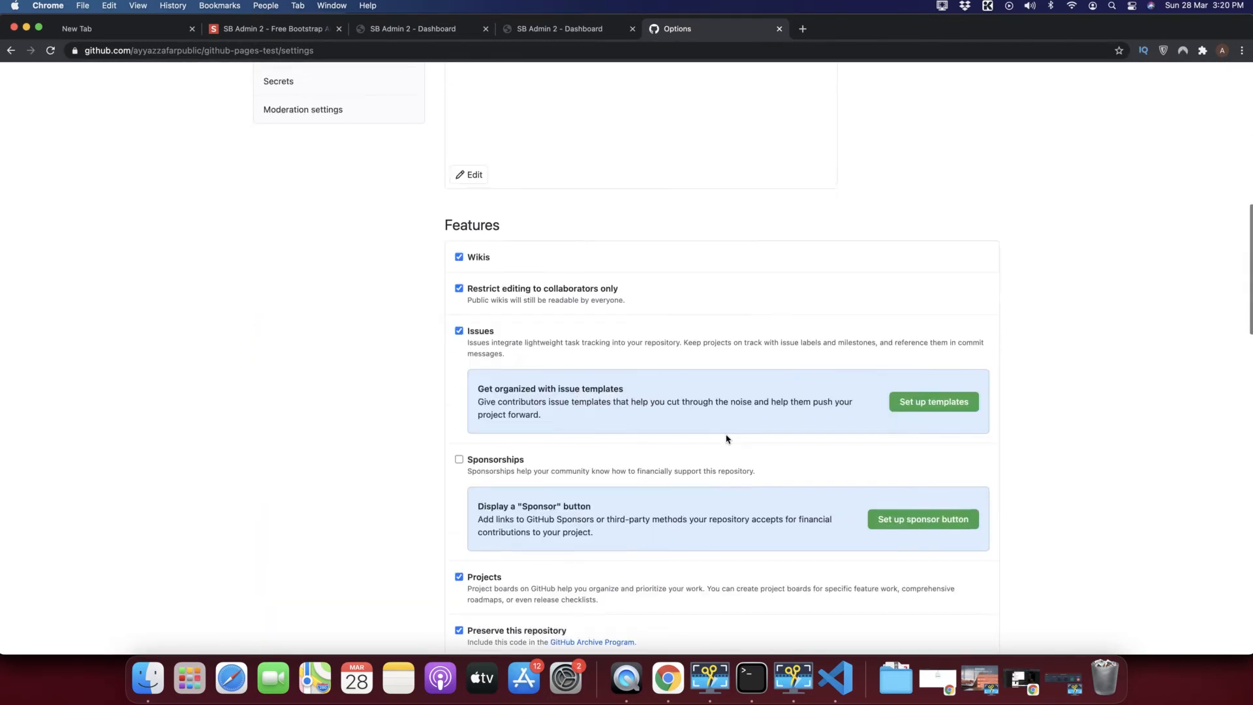
scroll(727, 439, "down", 10)
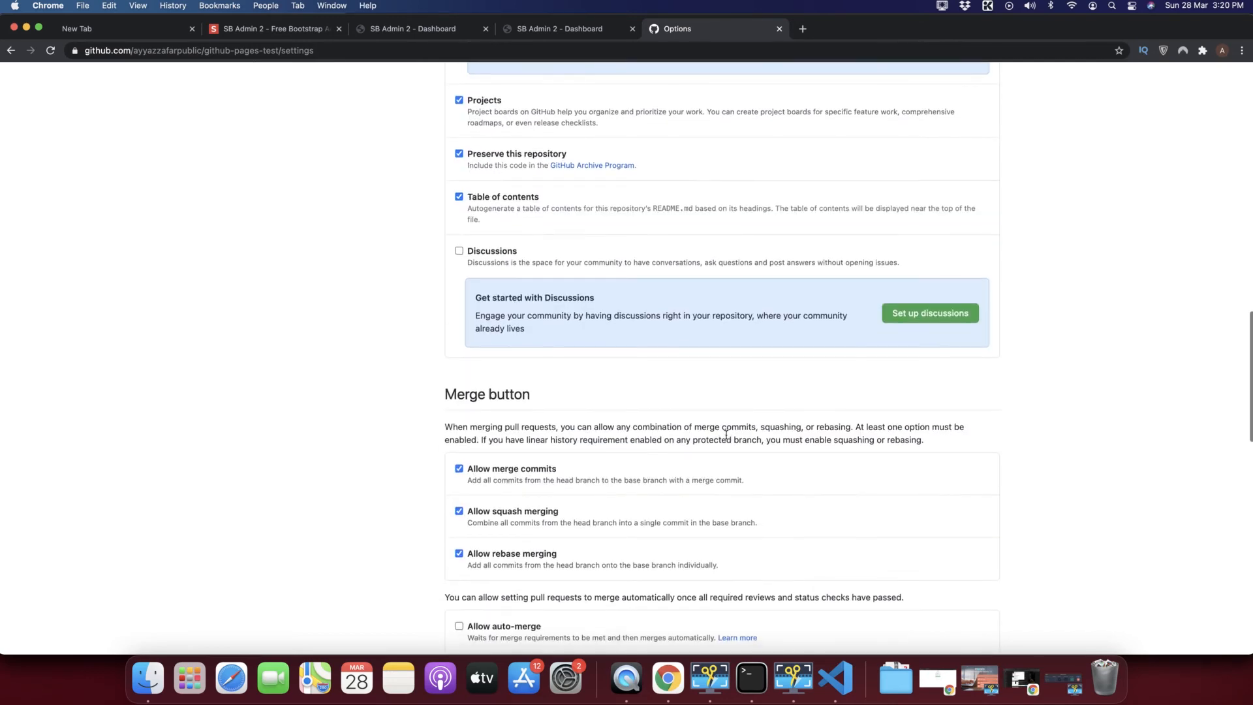
scroll(727, 439, "down", 1)
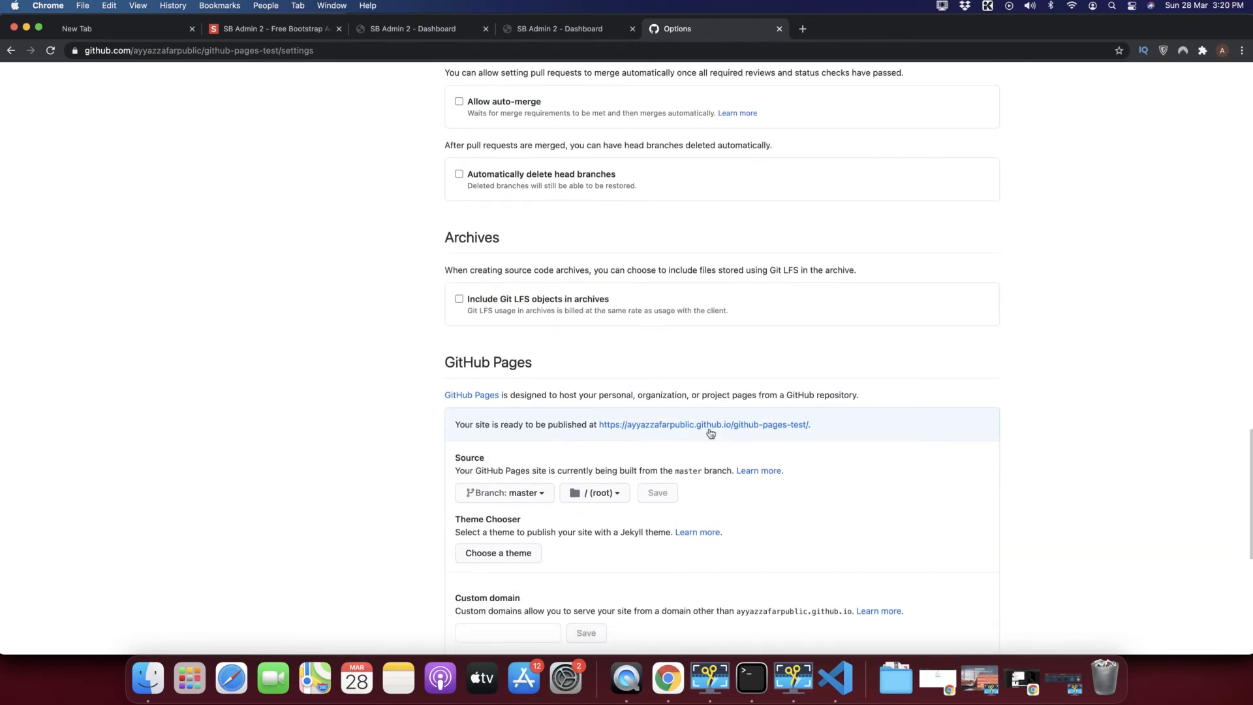
Open the github.io site link in a new tab and reload it several times.
left_click(700, 427, "super")
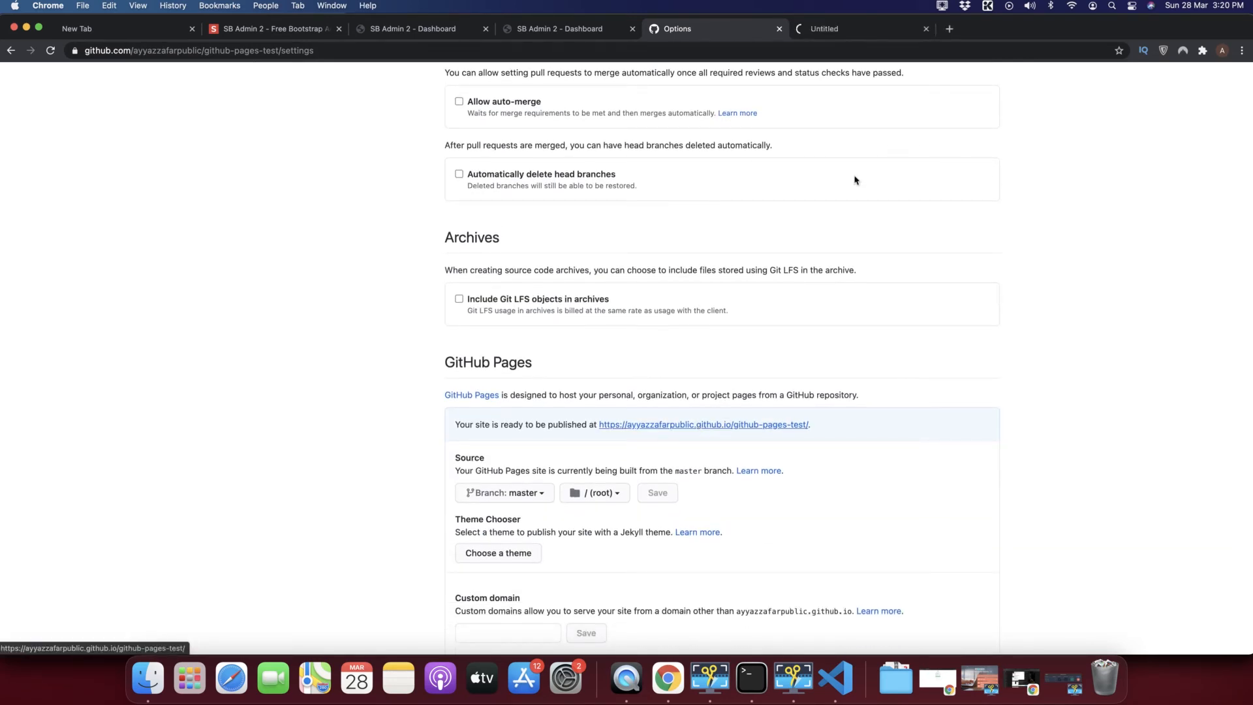
left_click(852, 30)
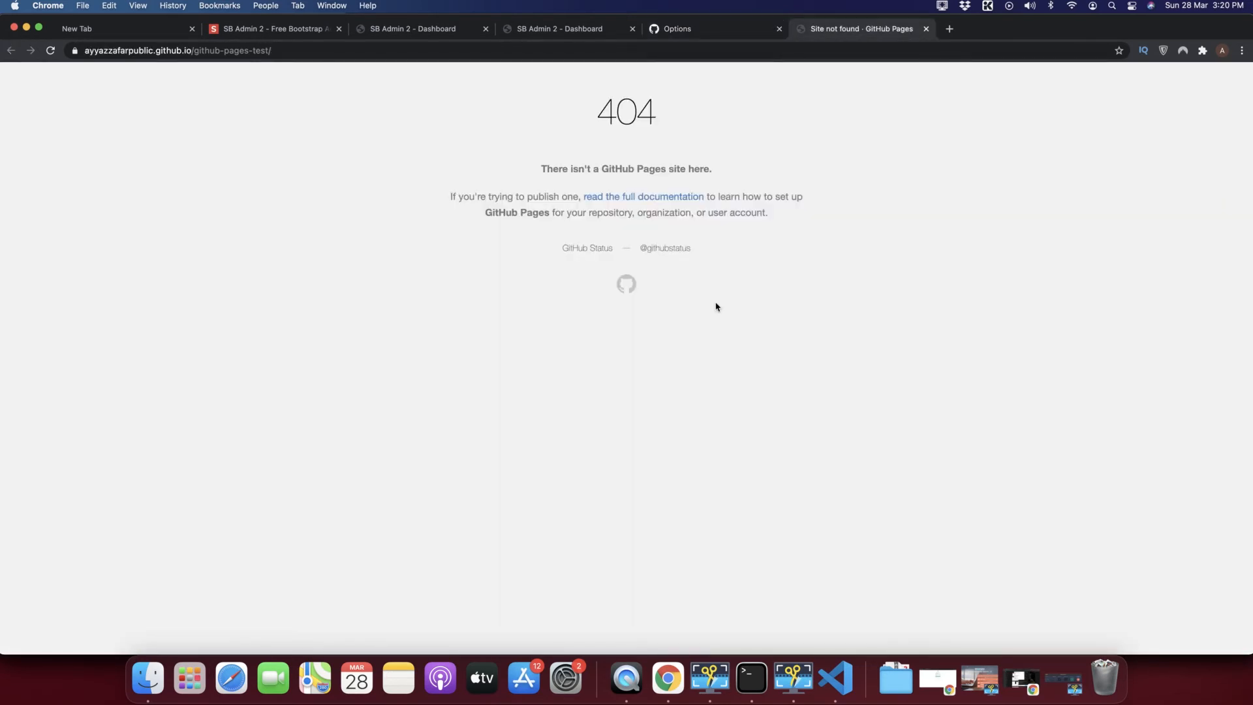
left_click(695, 33)
left_click(812, 38)
left_click(51, 54)
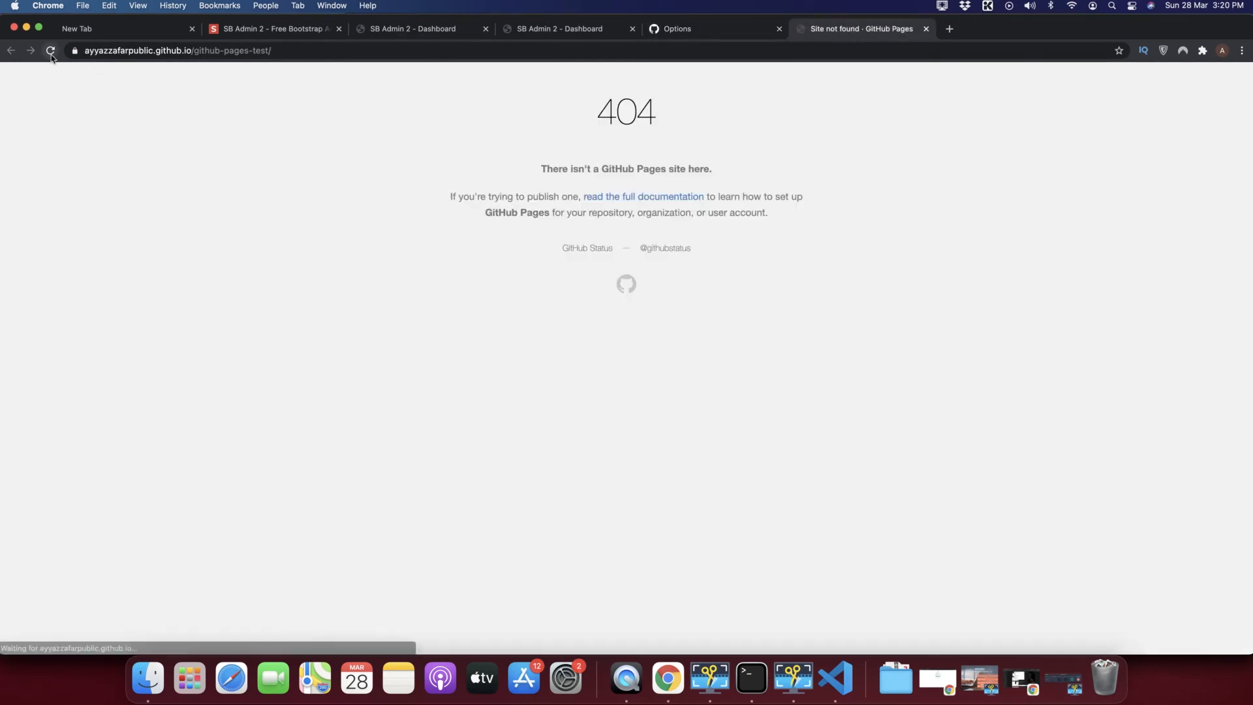
left_click(51, 53)
left_click(51, 53)
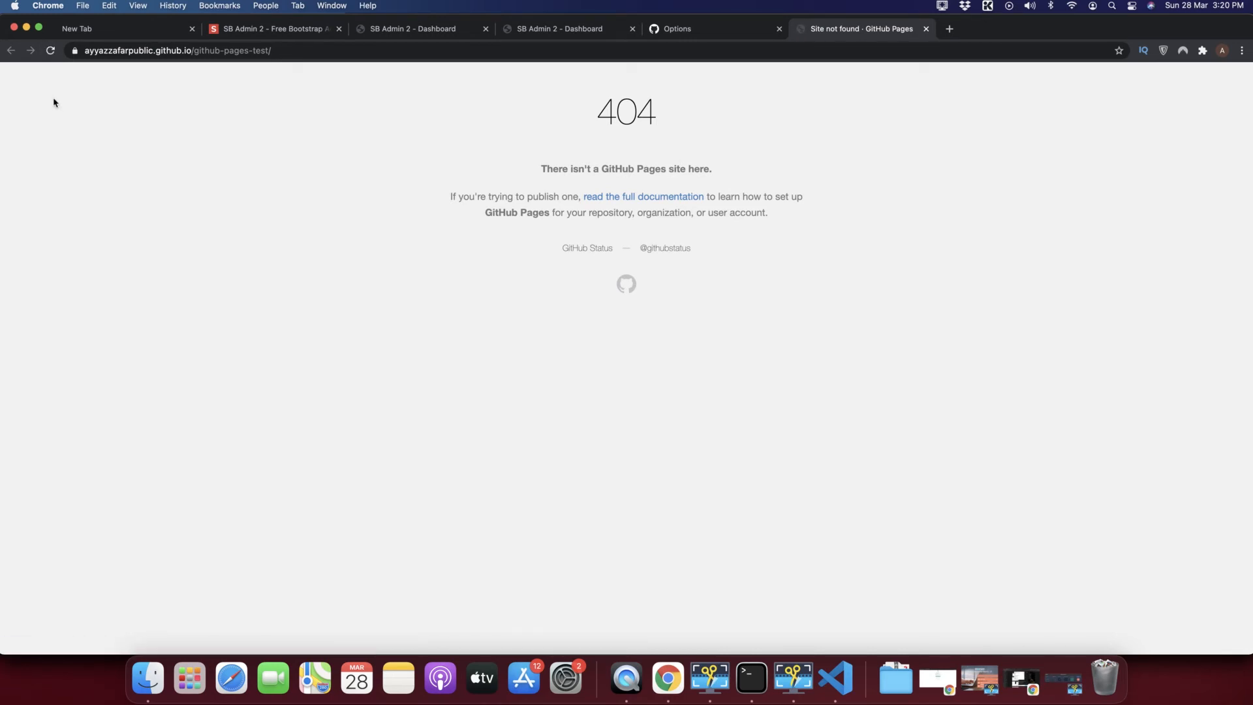
left_click(50, 51)
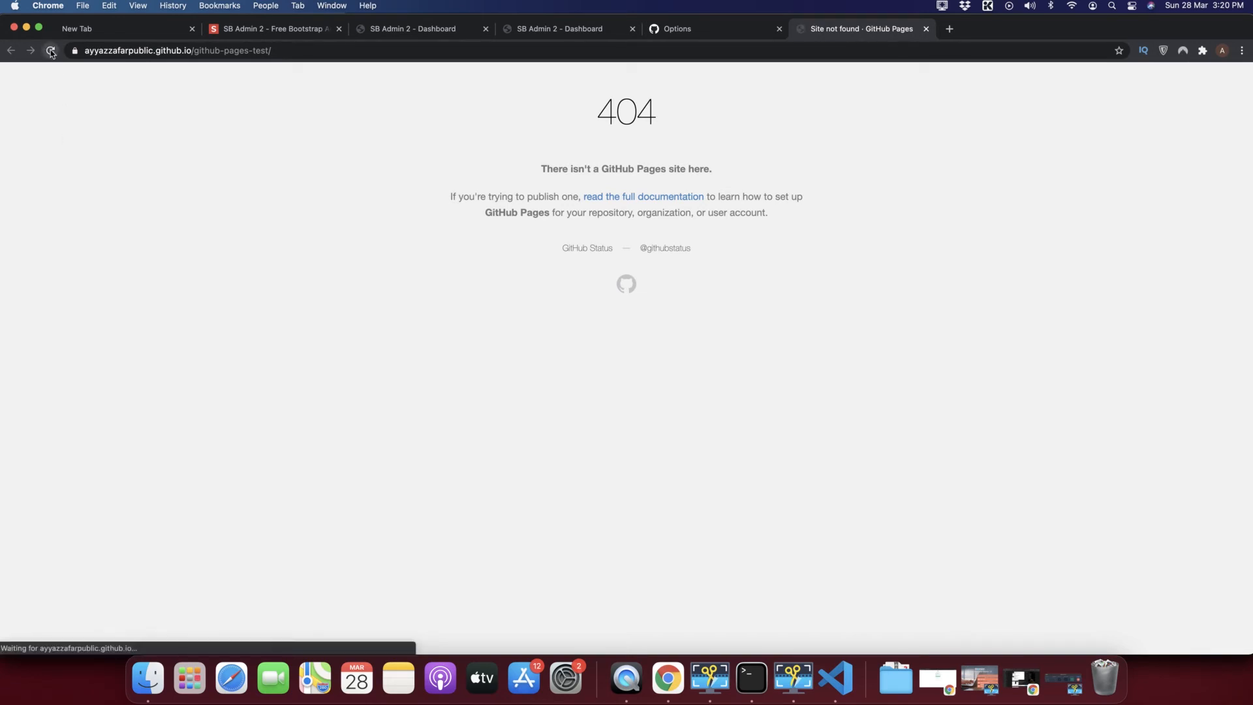
Recheck the Pages settings, then keep reloading the site tab while it shows 404.
left_click(671, 31)
scroll(709, 473, "down", 2)
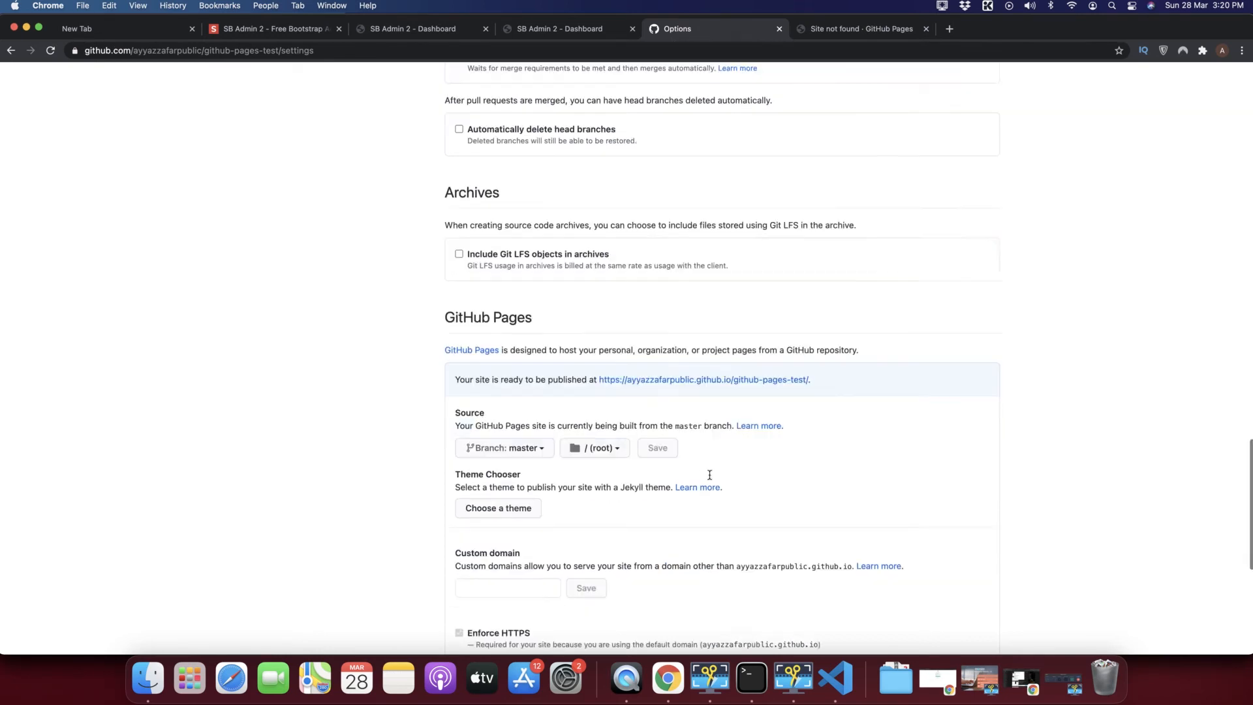
scroll(709, 475, "down", 4)
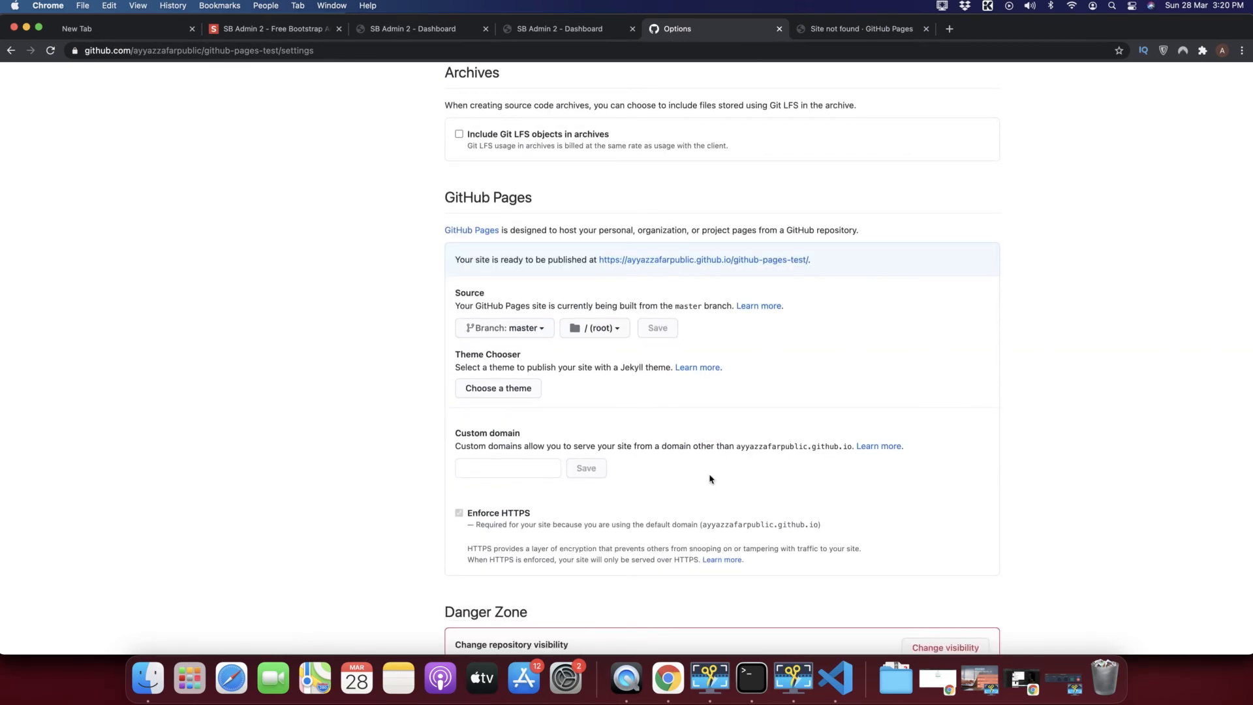
left_click(851, 30)
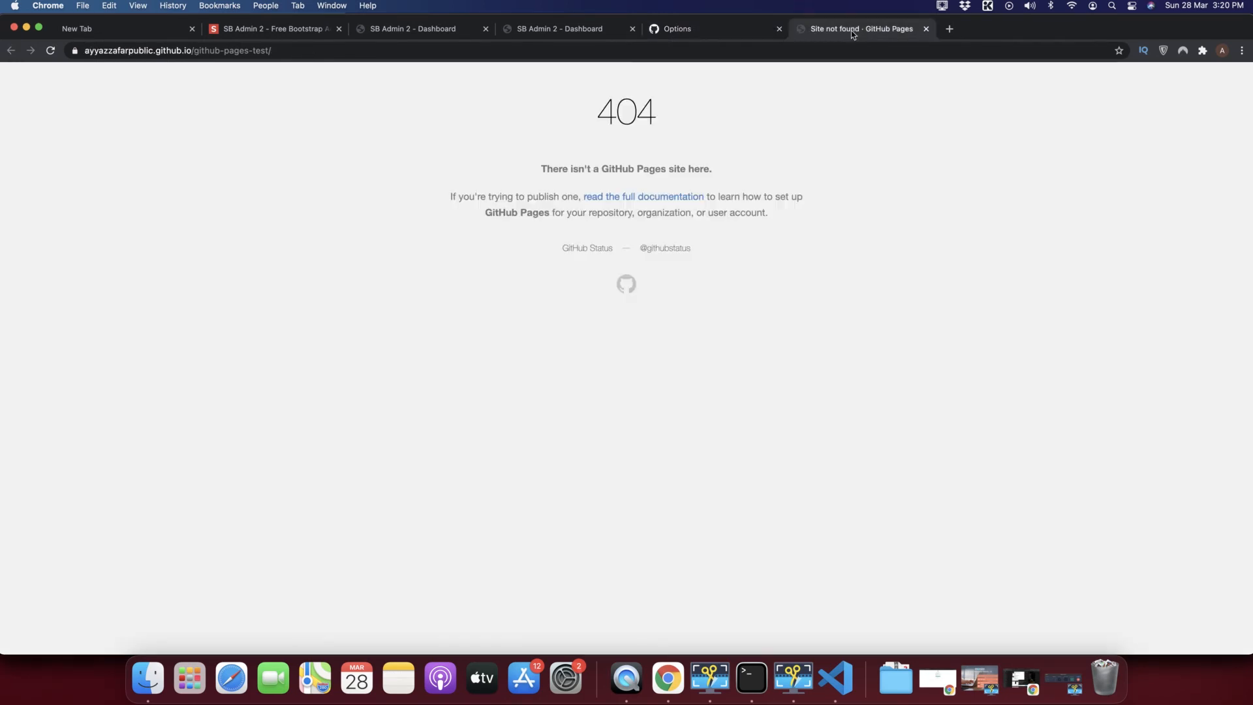
left_click(51, 51)
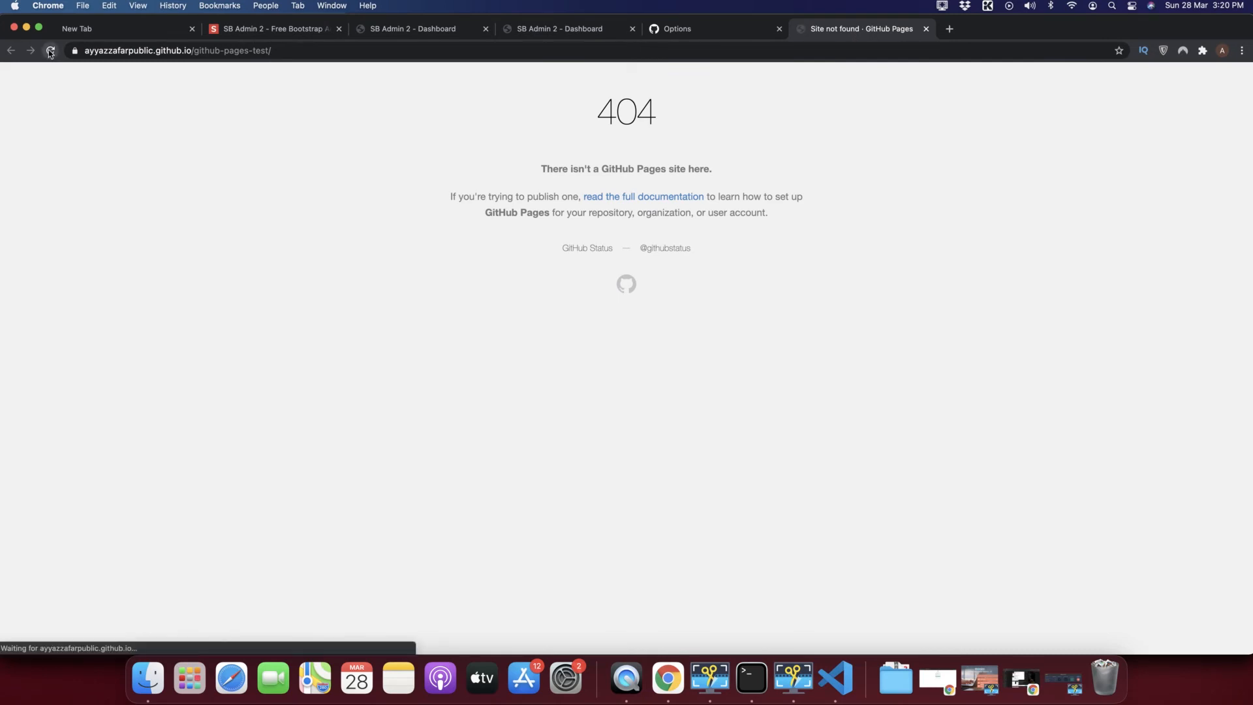
left_click(51, 51)
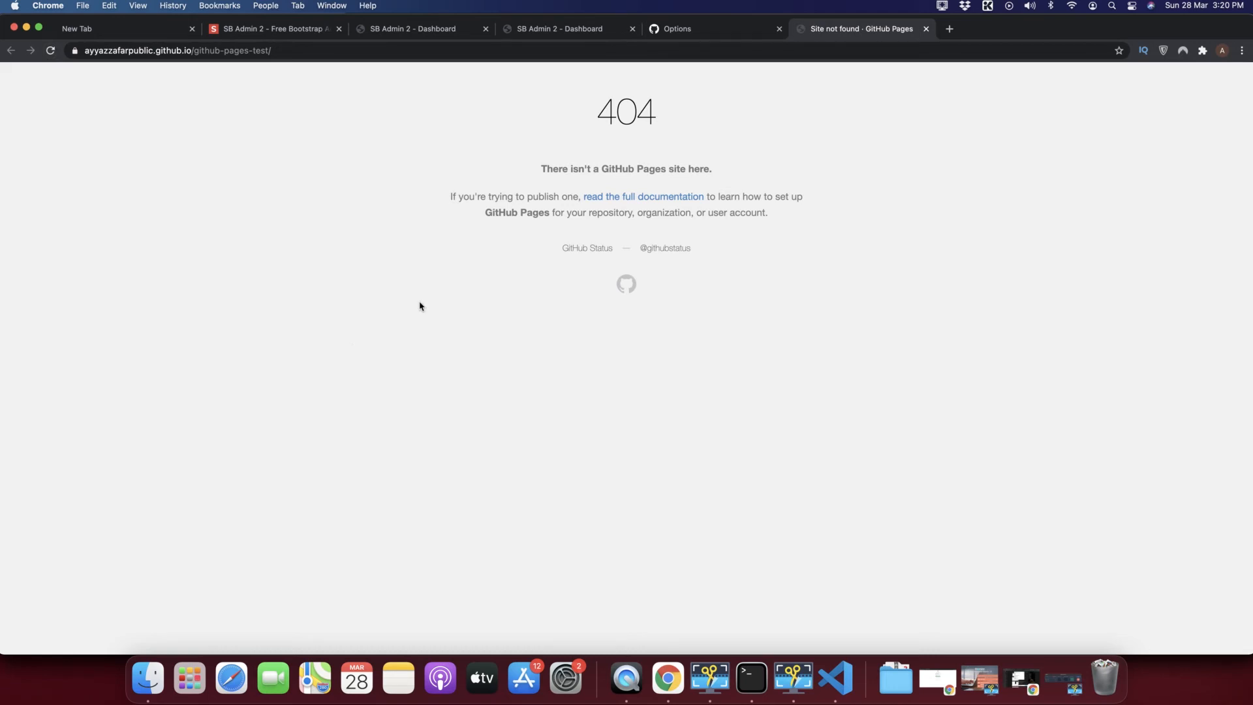
left_click(50, 51)
left_click(51, 52)
left_click(943, 6)
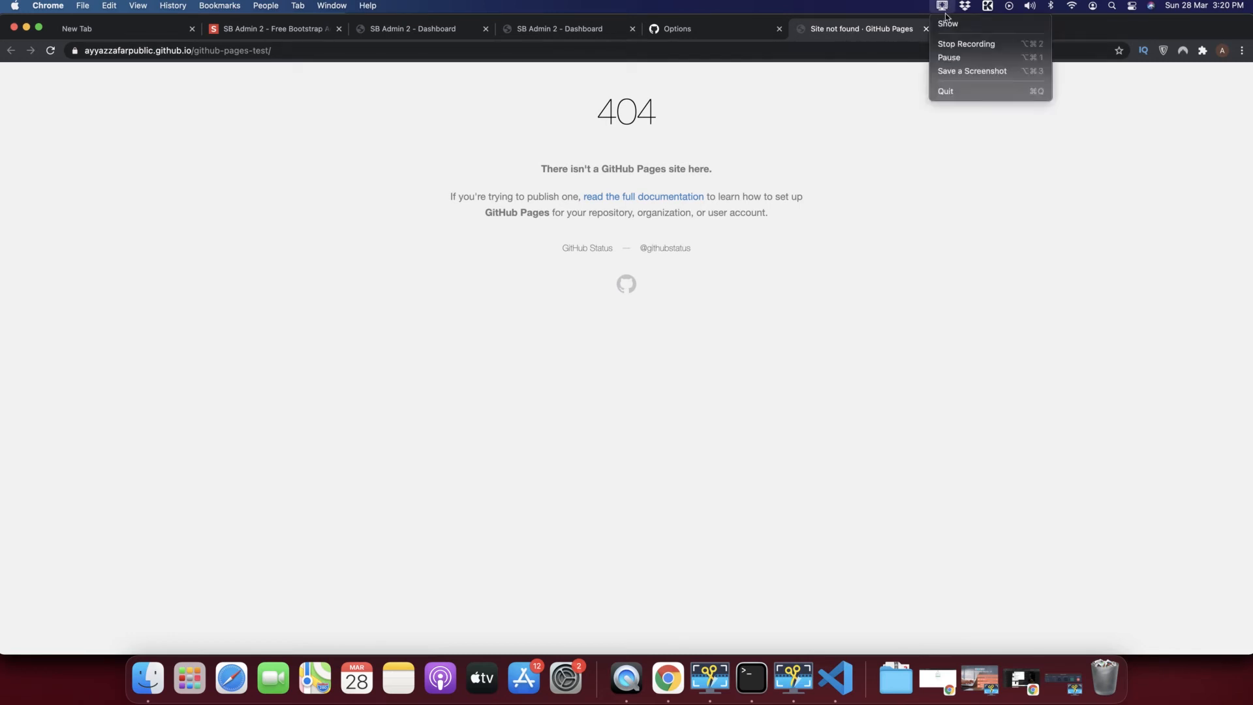
Reload the 404 site once more, then return to the repository's Code page and VS Code.
left_click(962, 58)
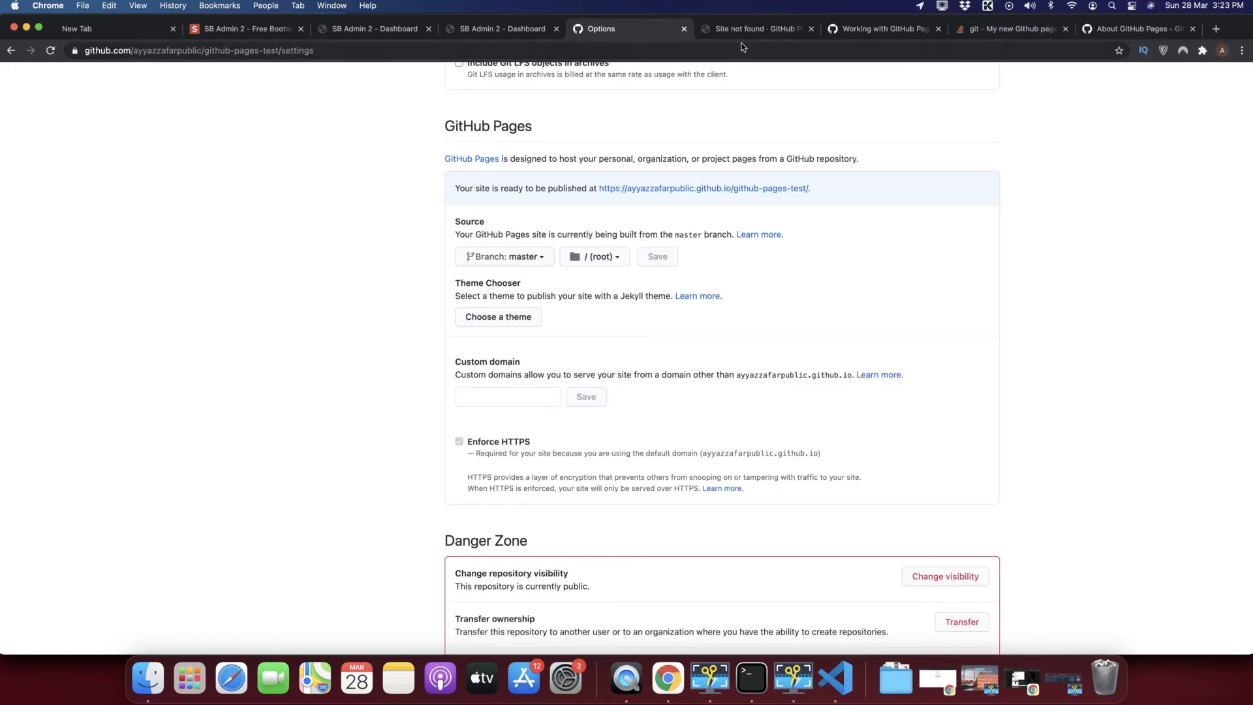
left_click(739, 32)
left_click(51, 51)
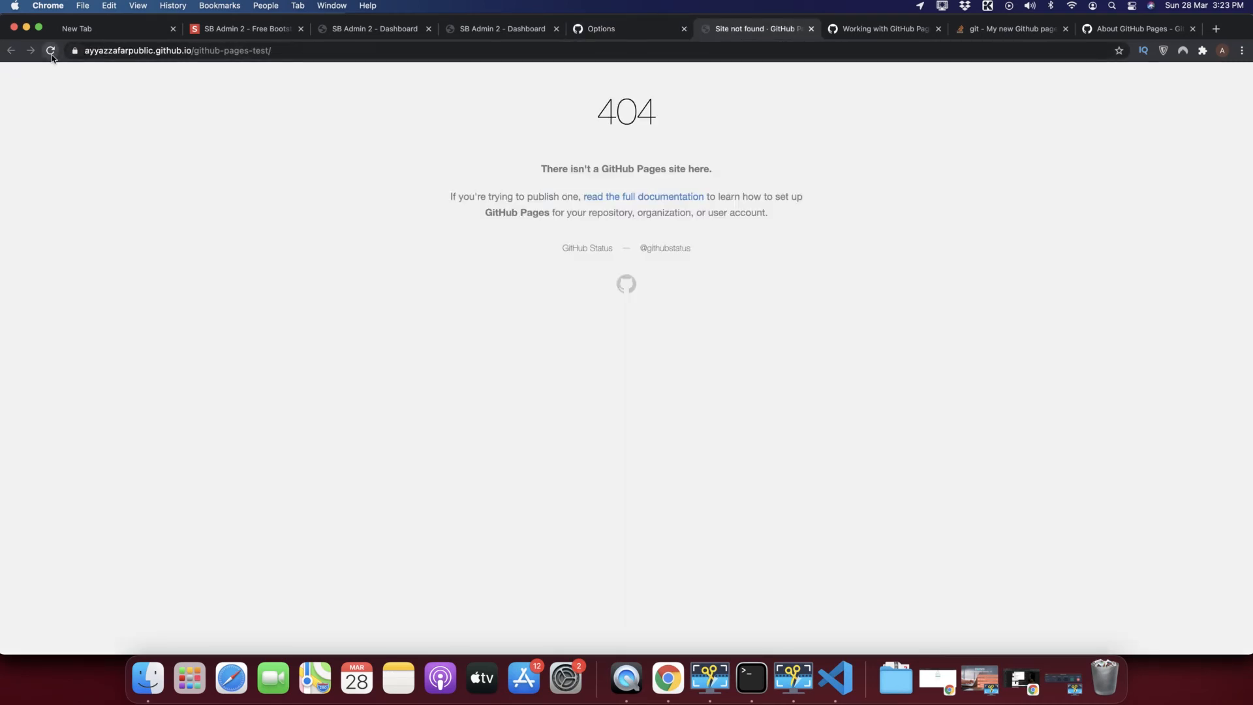
left_click(625, 28)
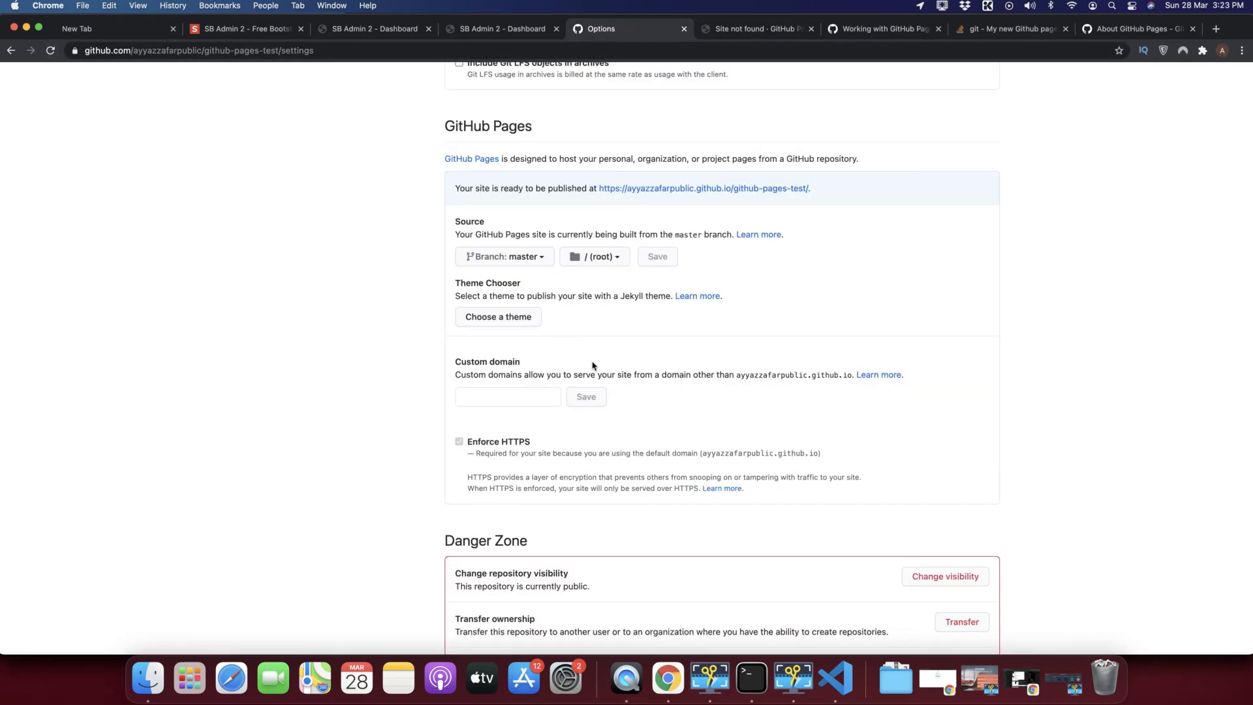
scroll(592, 364, "up", 15)
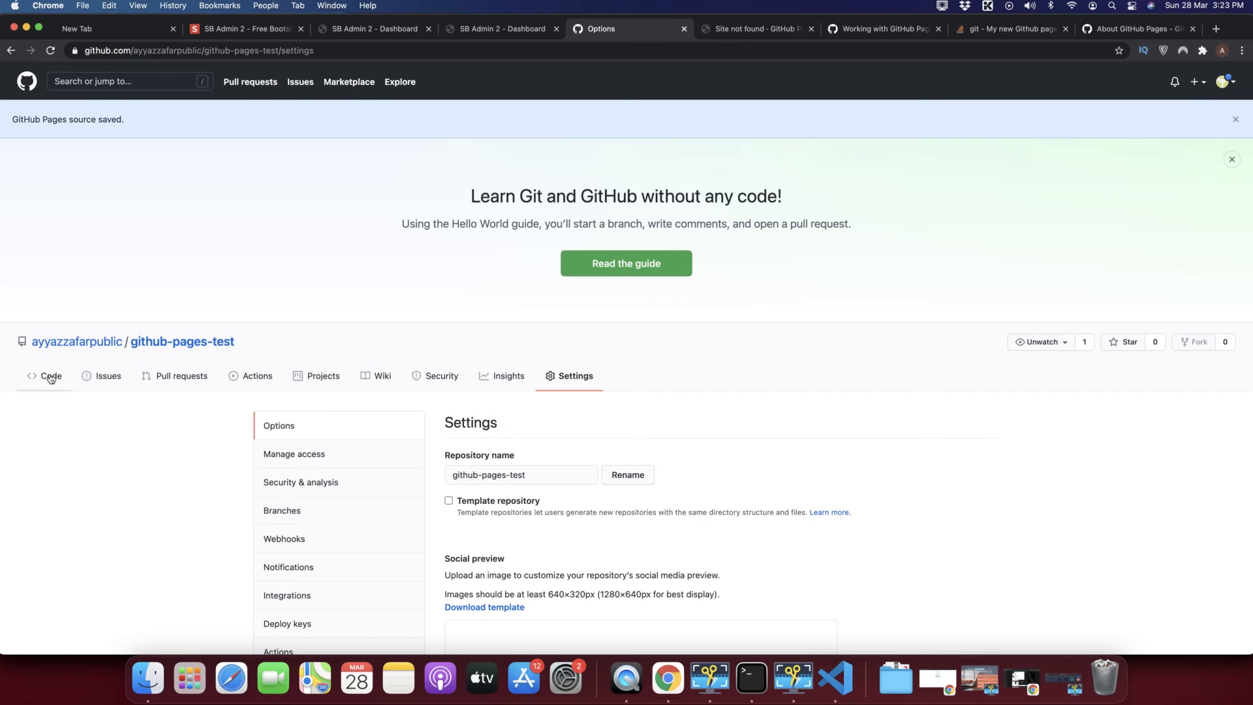
left_click(737, 33)
left_click(649, 31)
left_click(46, 384)
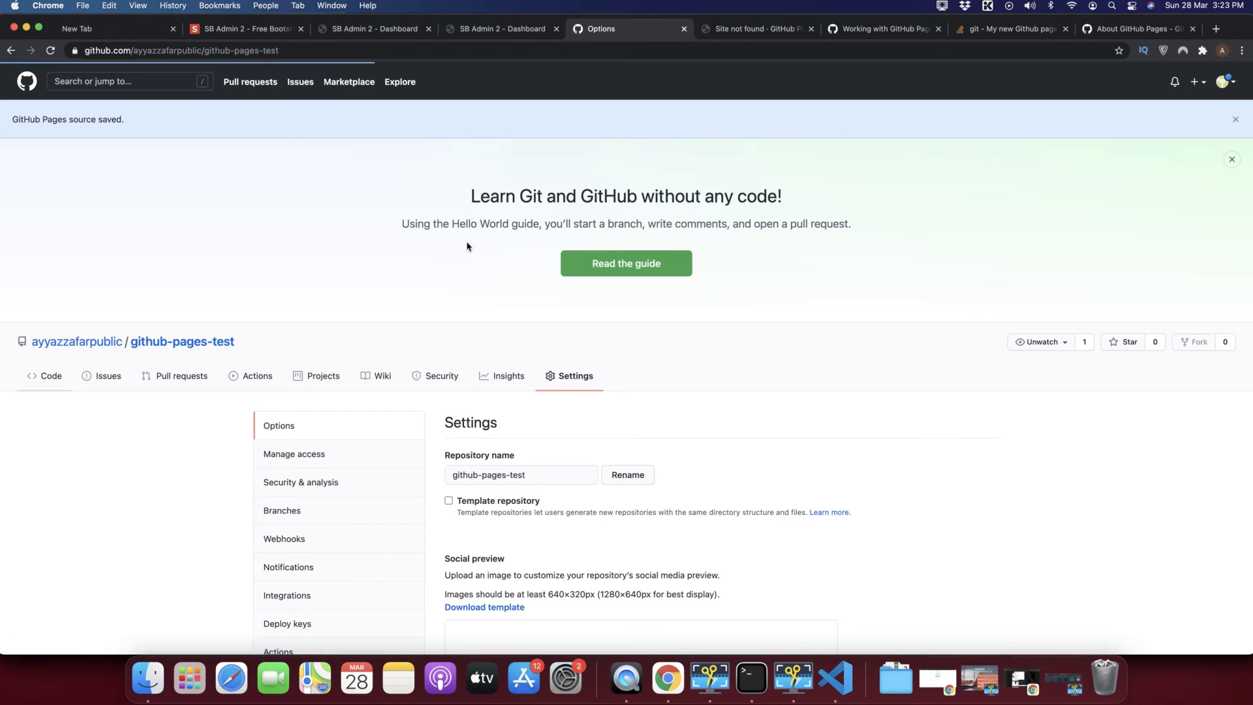
key("super+Tab")
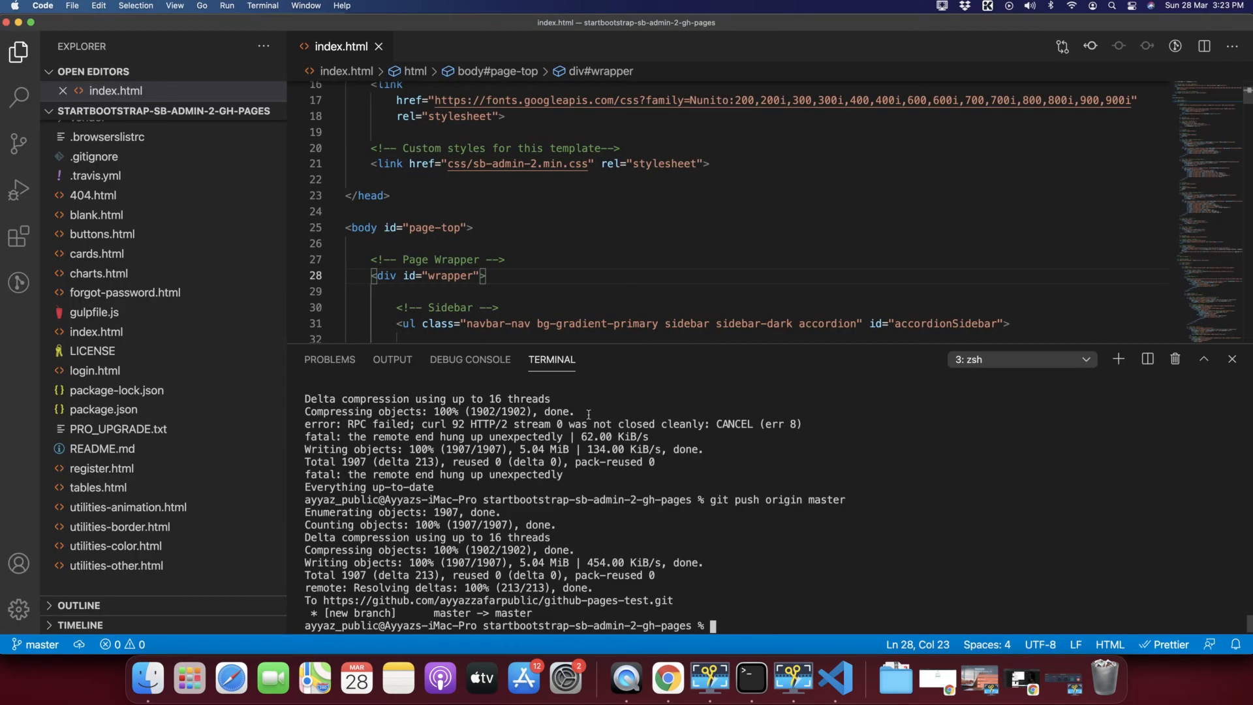
Replace the index.html <title> text with 'test' and save the file.
left_click(1232, 359)
scroll(562, 247, "up", 5)
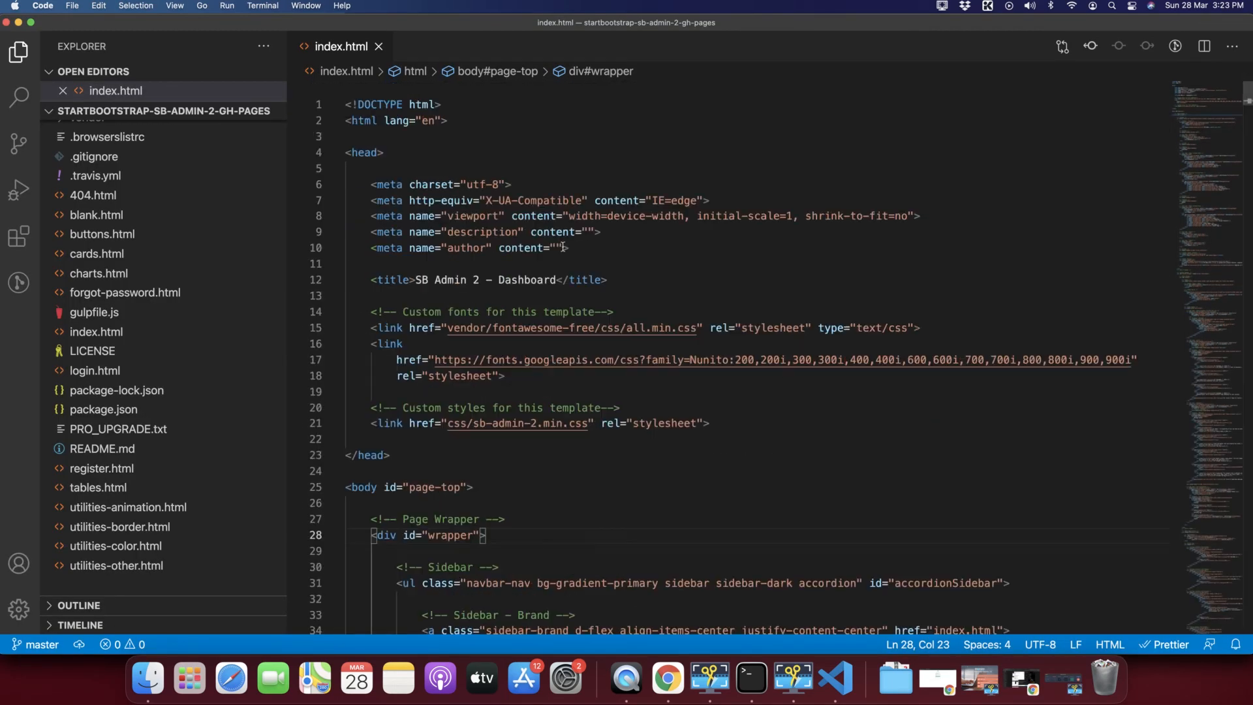
key("super+Tab")
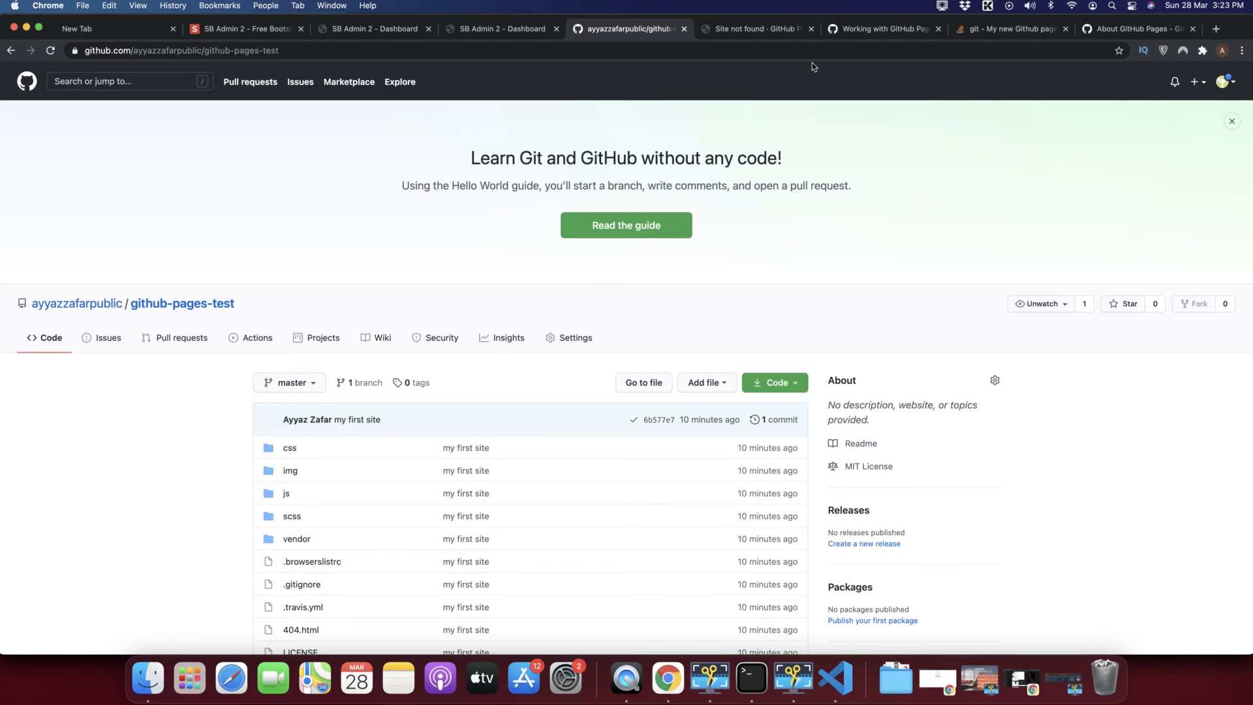
left_click(761, 28)
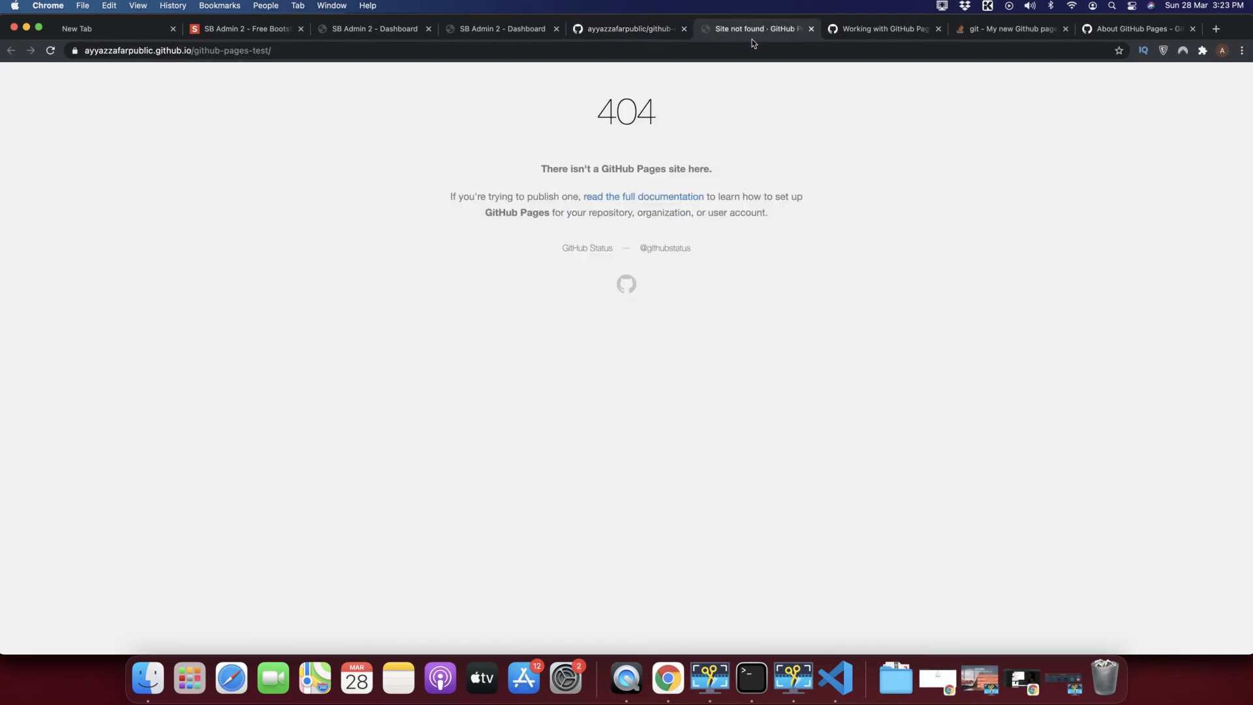
left_click(639, 31)
key("super+Tab")
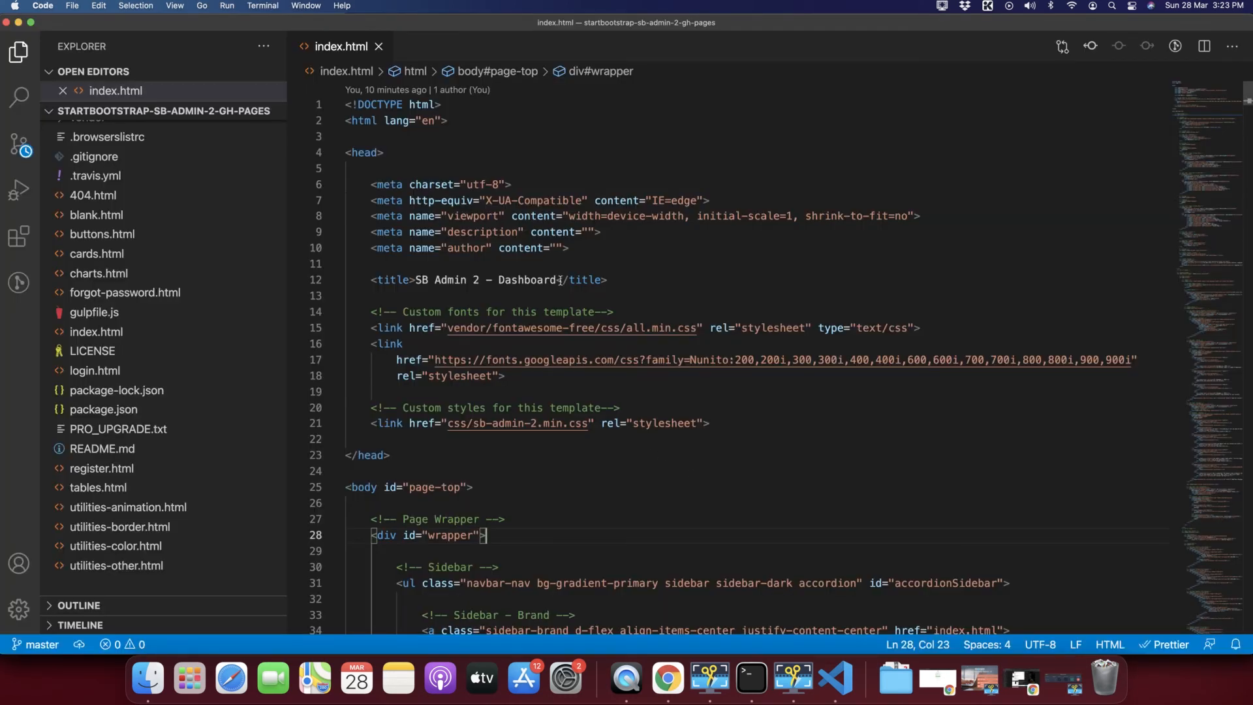
left_click_drag(556, 280, 417, 281)
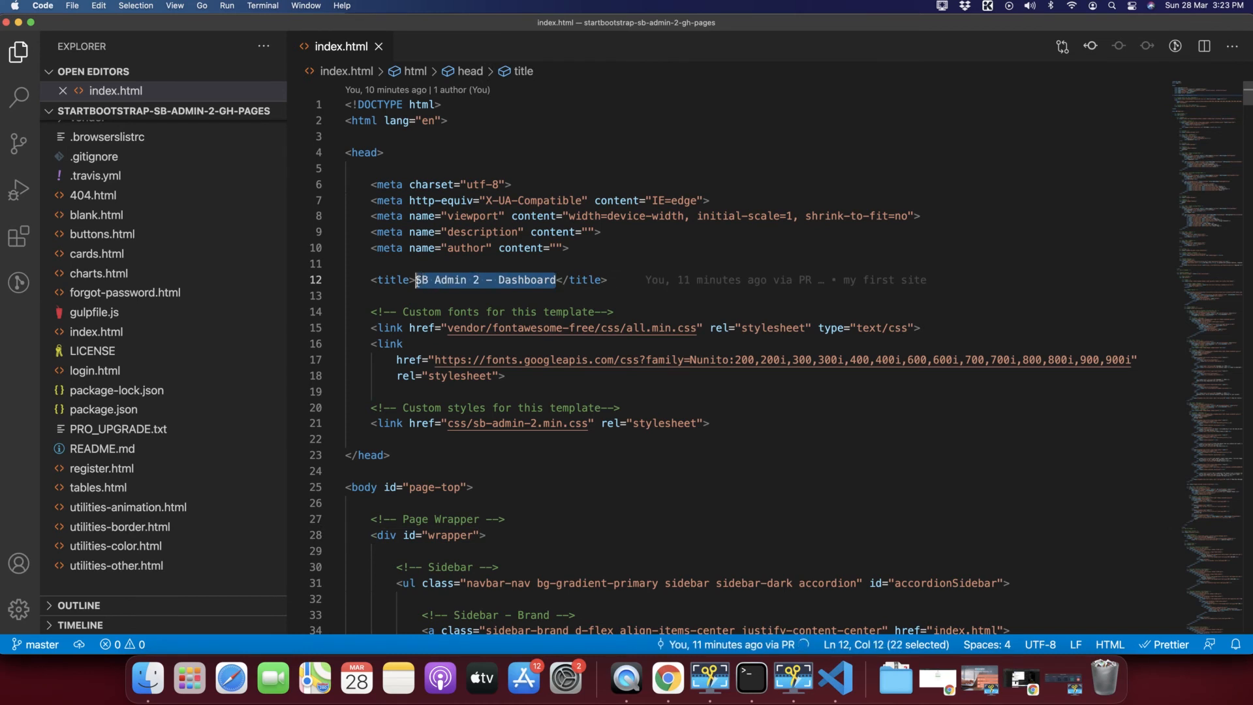
type("test")
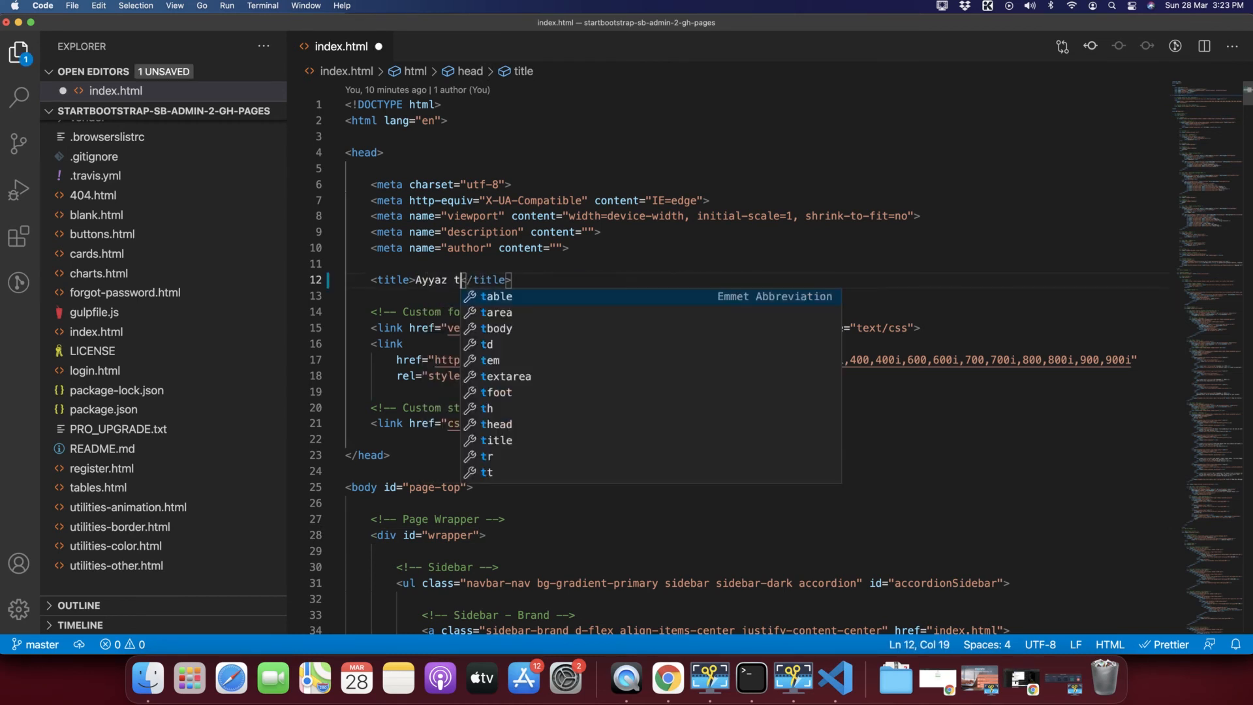
left_click(524, 202)
key("cmd+s")
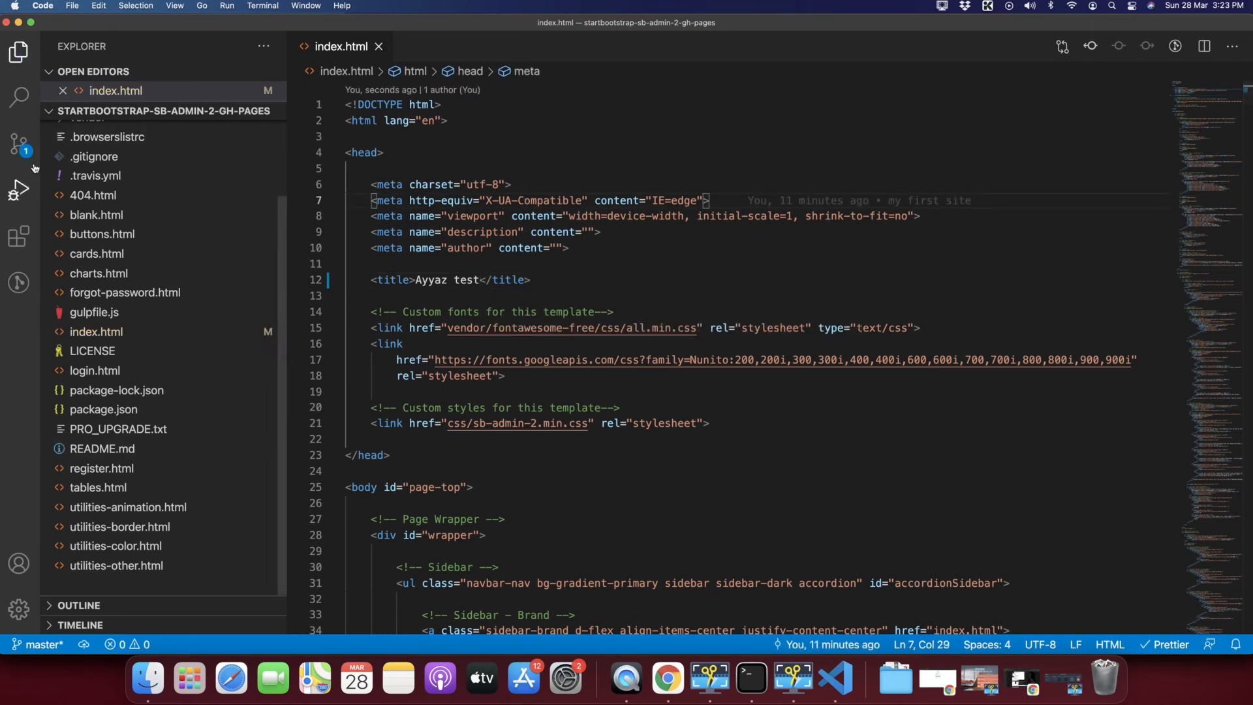
Commit all changes in Source Control with the message 'my chnages'.
left_click(19, 143)
left_click(90, 136)
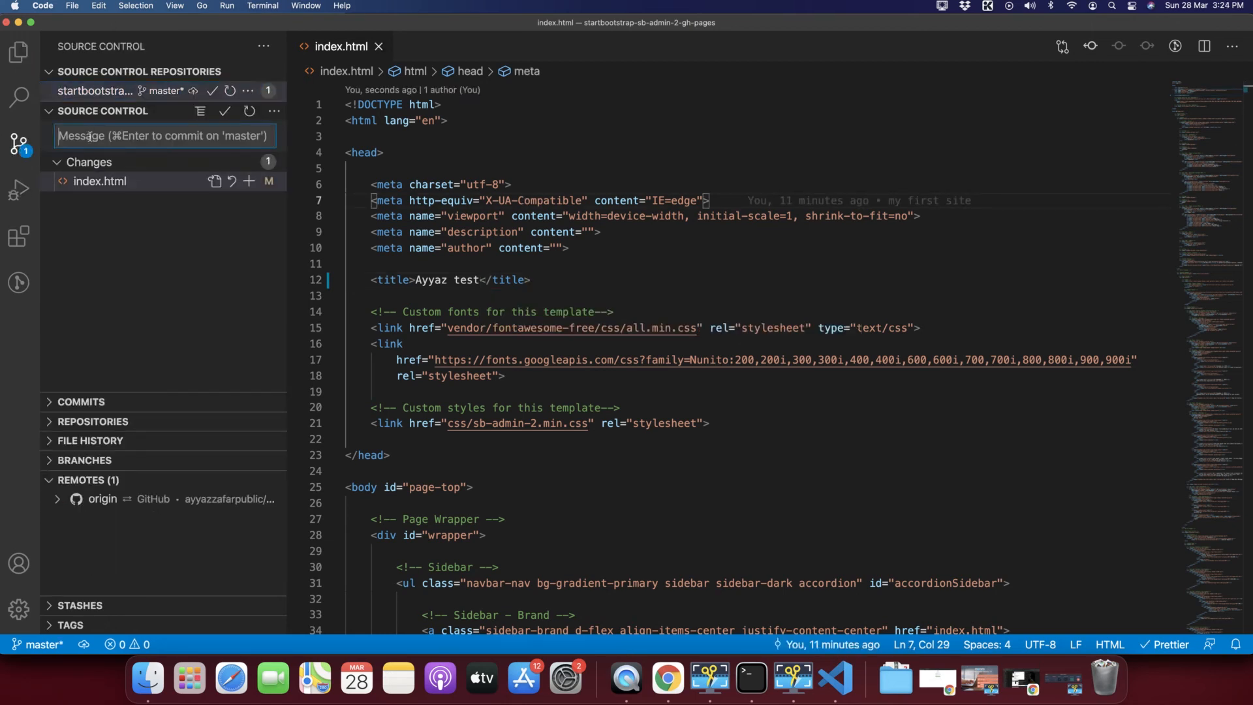
type("my chnages")
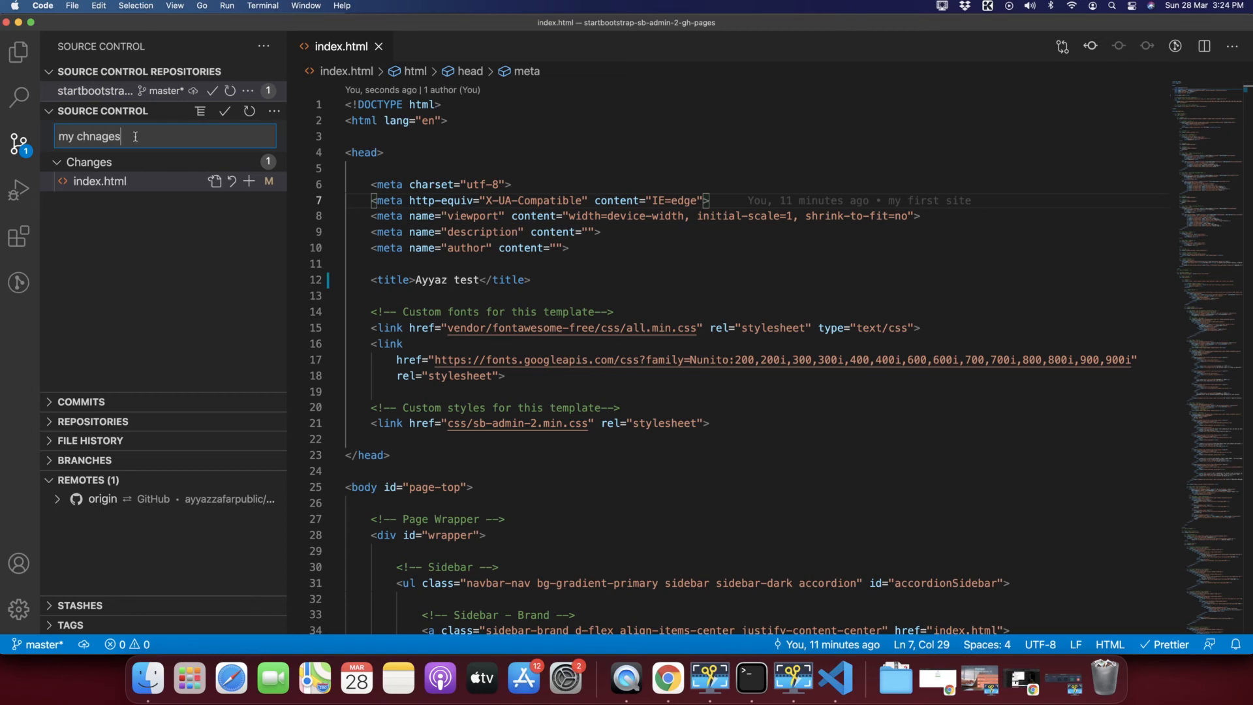
left_click(226, 112)
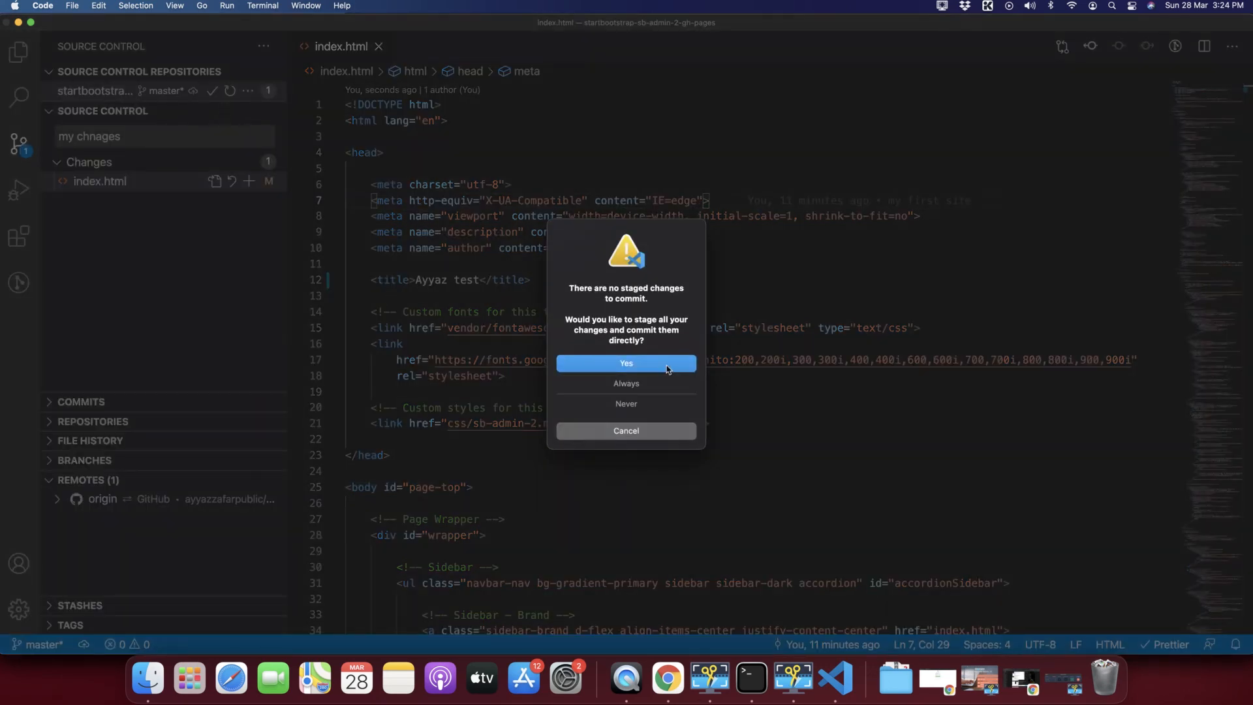
key("Escape")
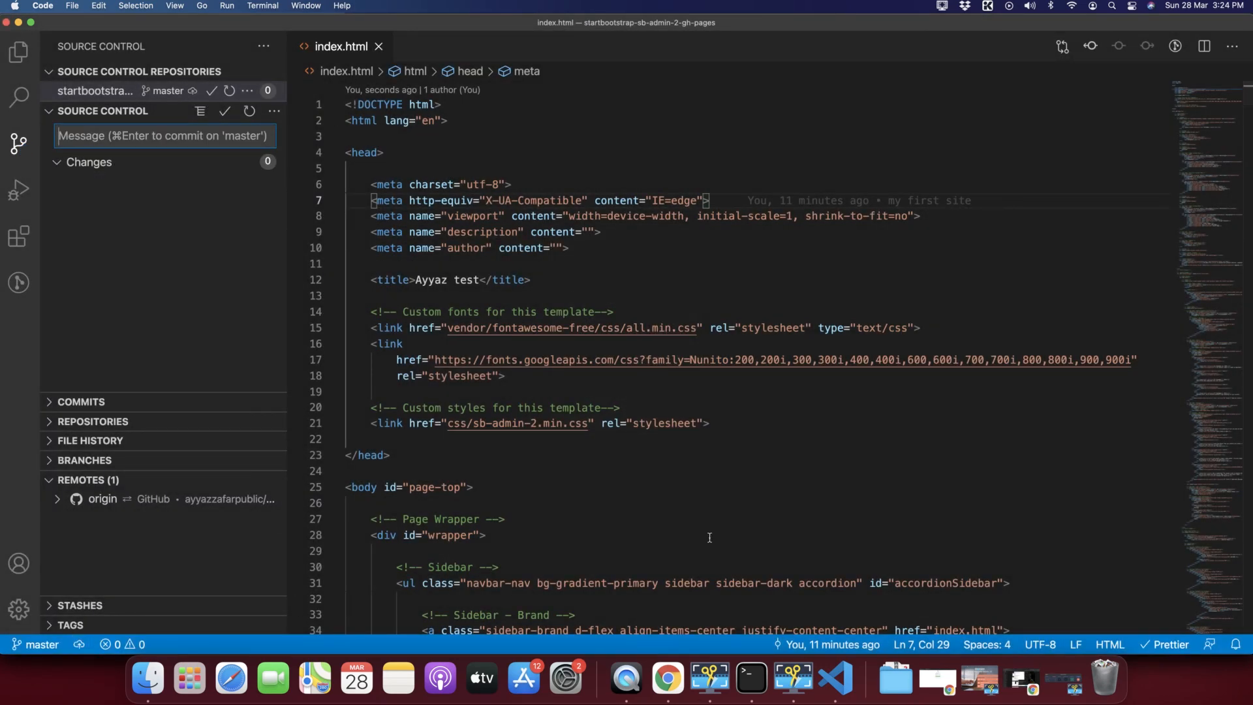
Run 'git push origin master' in the terminal to push the commit to GitHub.
key("ctrl+grave")
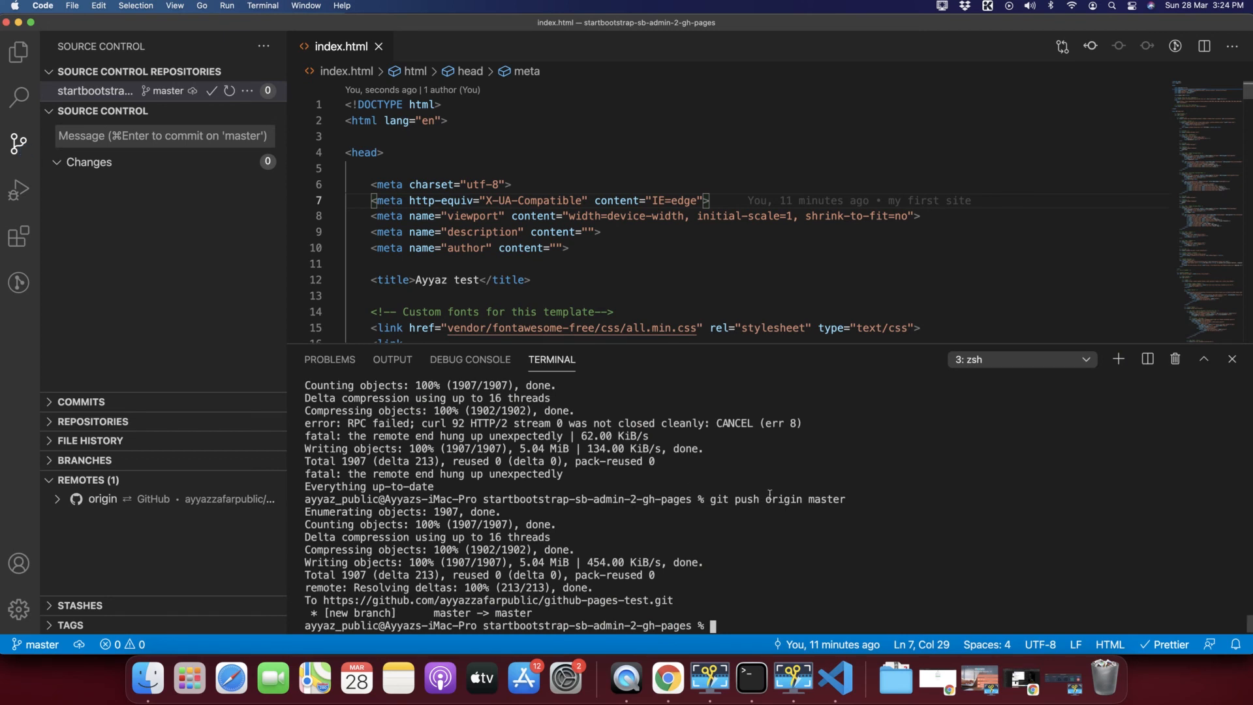
type("git push origin maste")
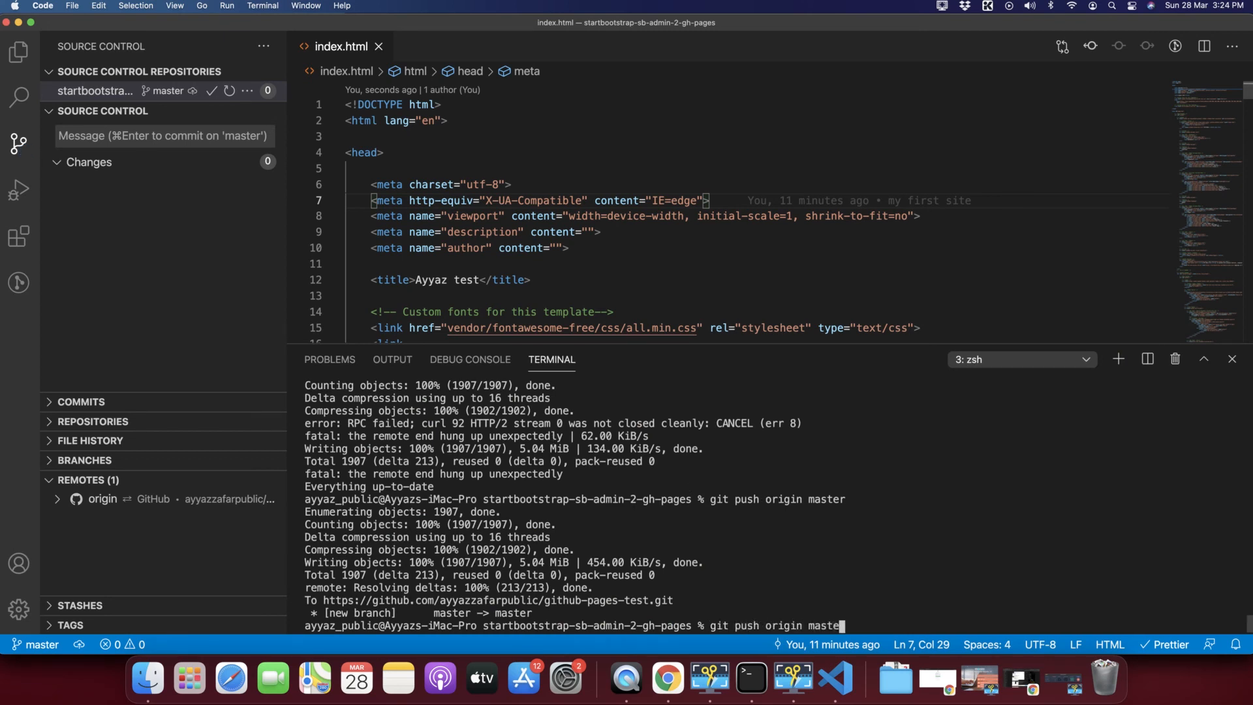
type("r")
key("Return")
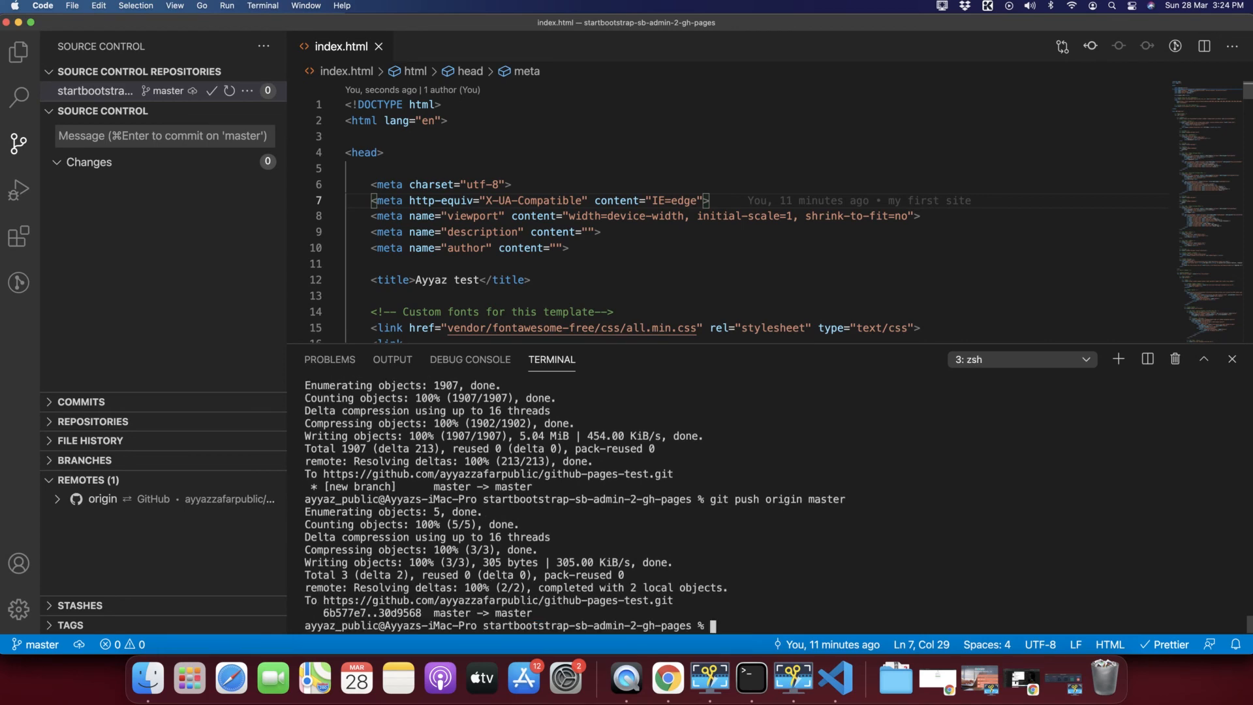
key("super+Tab")
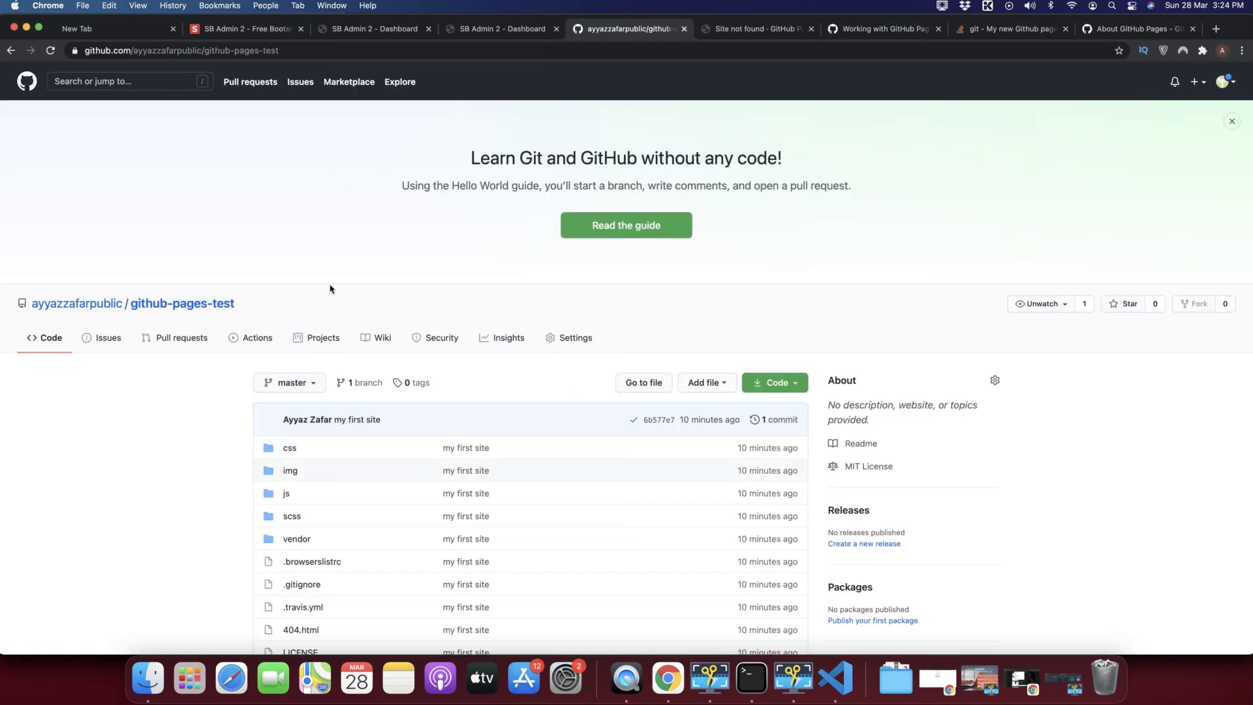
Reload the repository to confirm the 'my chnages' commit, then reload the Pages site tab.
left_click(50, 52)
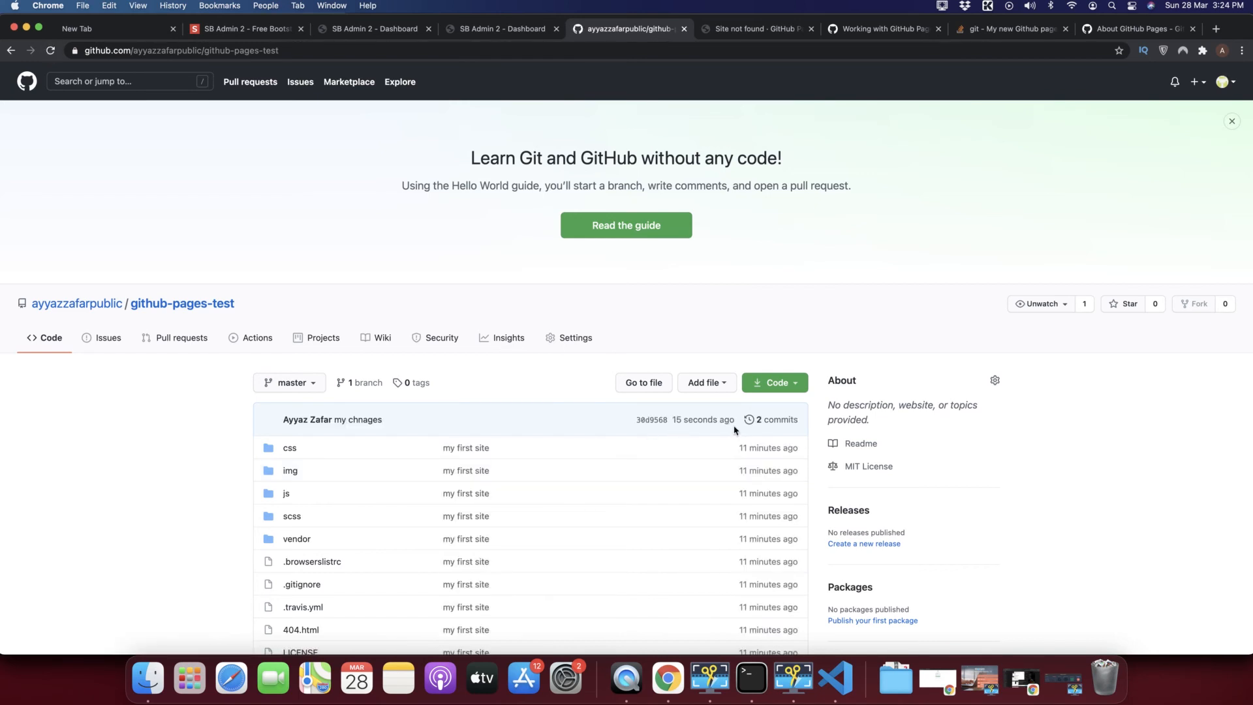
left_click_drag(738, 424, 672, 424)
scroll(680, 352, "down", 1)
scroll(679, 353, "up", 2)
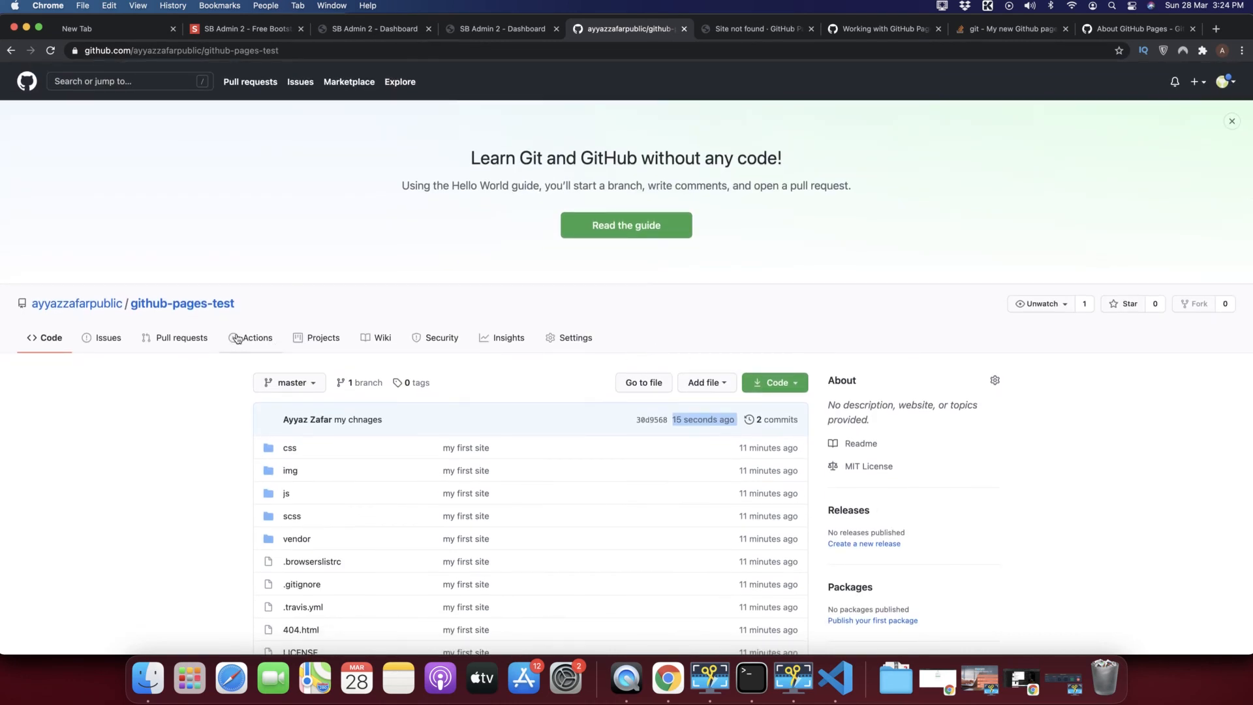
left_click(734, 28)
left_click(51, 50)
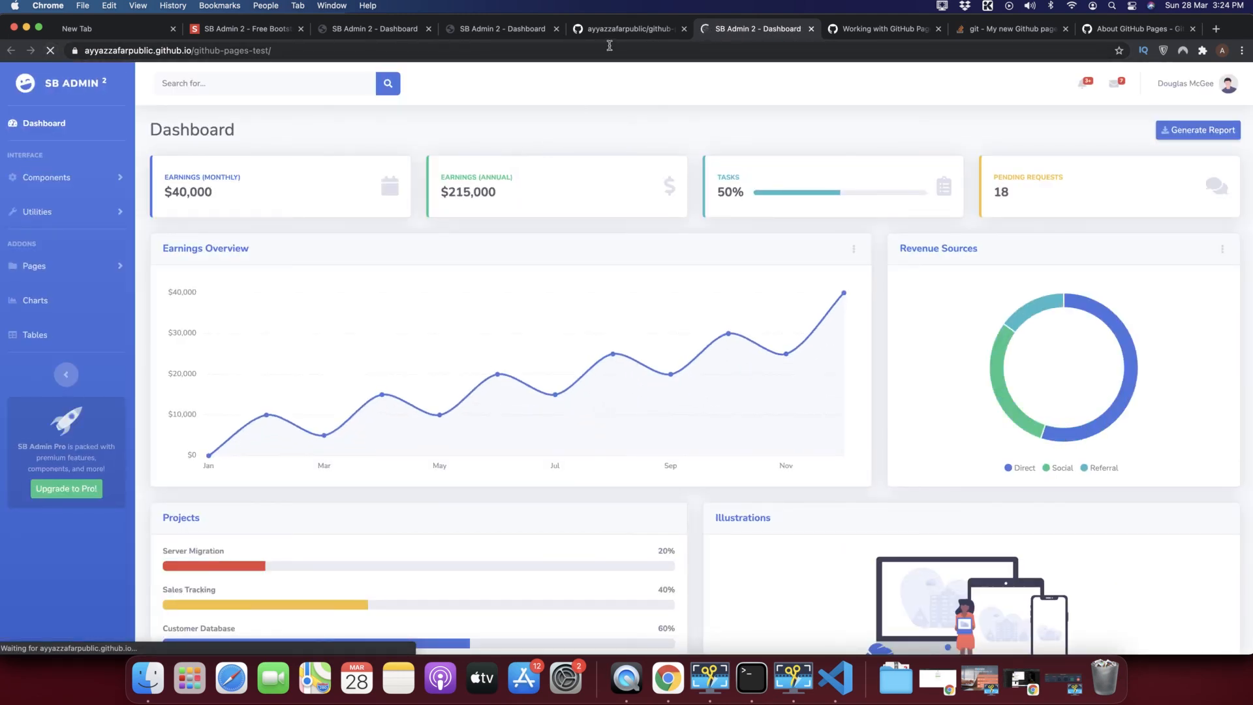
Compare the repository and live SB Admin 2 dashboard tabs, scrolling through the dashboard.
left_click(620, 30)
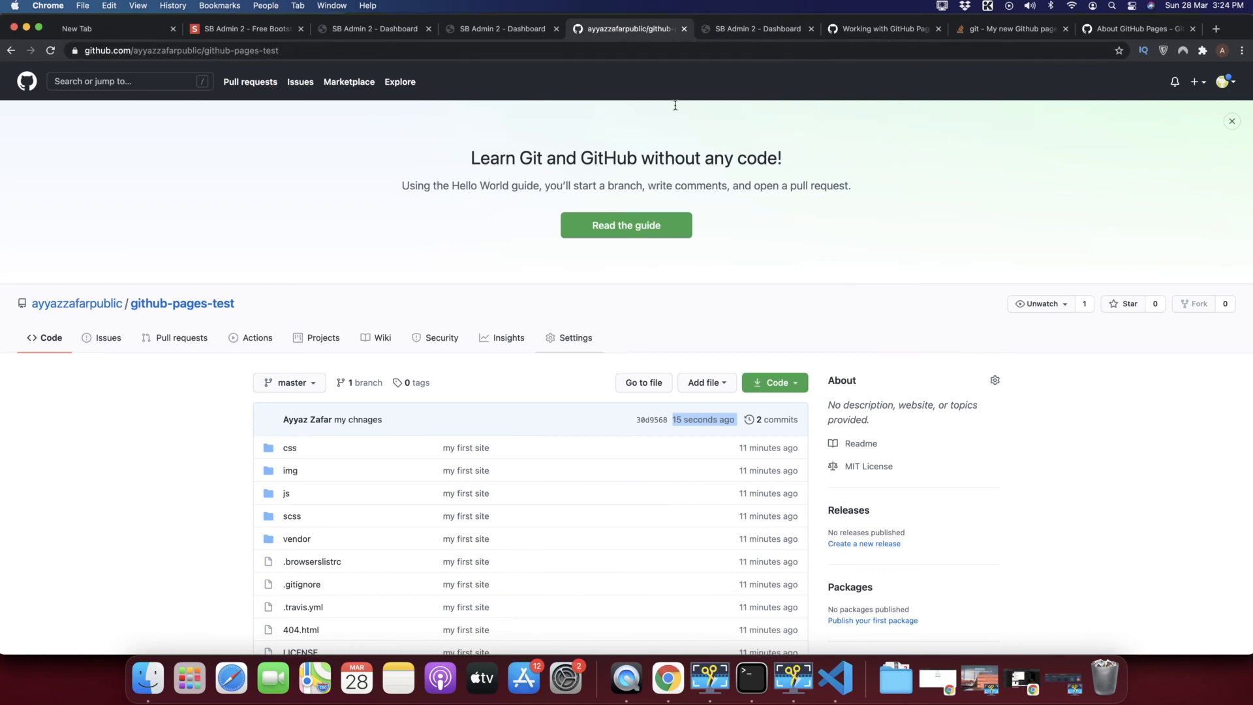
left_click(738, 30)
left_click(669, 29)
left_click(719, 31)
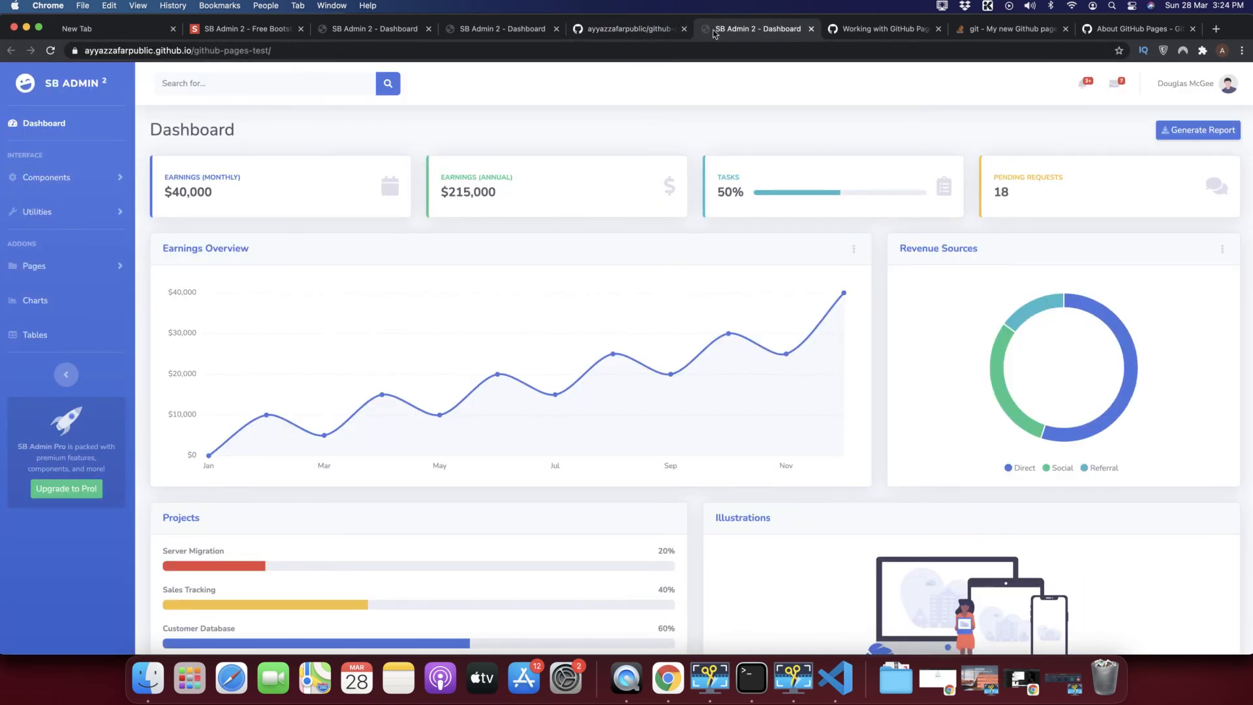
left_click(639, 29)
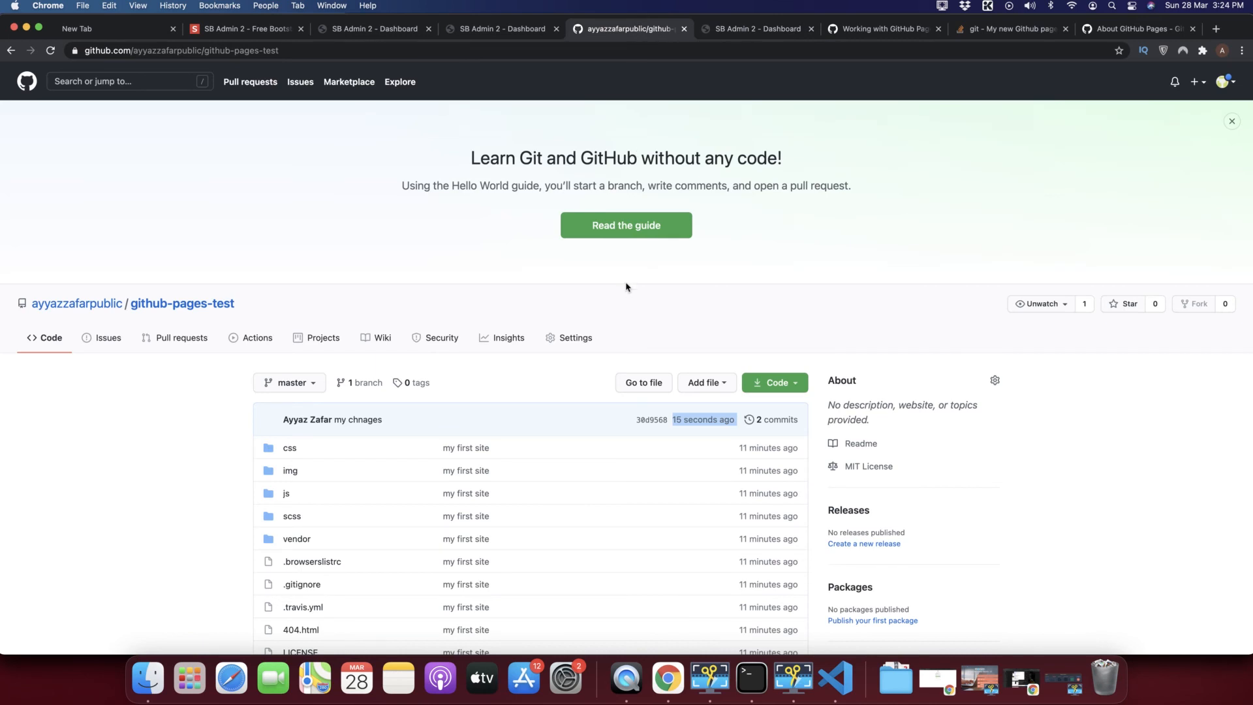
left_click(737, 33)
scroll(532, 411, "down", 8)
scroll(531, 411, "up", 10)
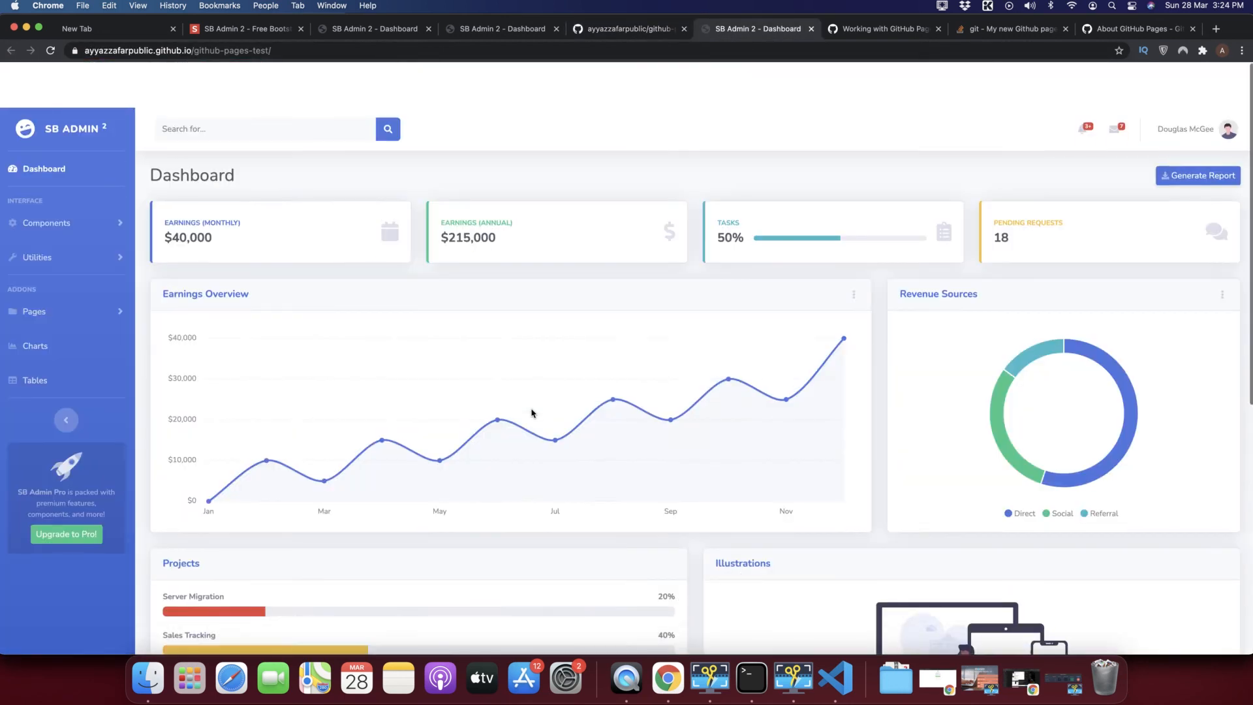
mouse_move(851, 316)
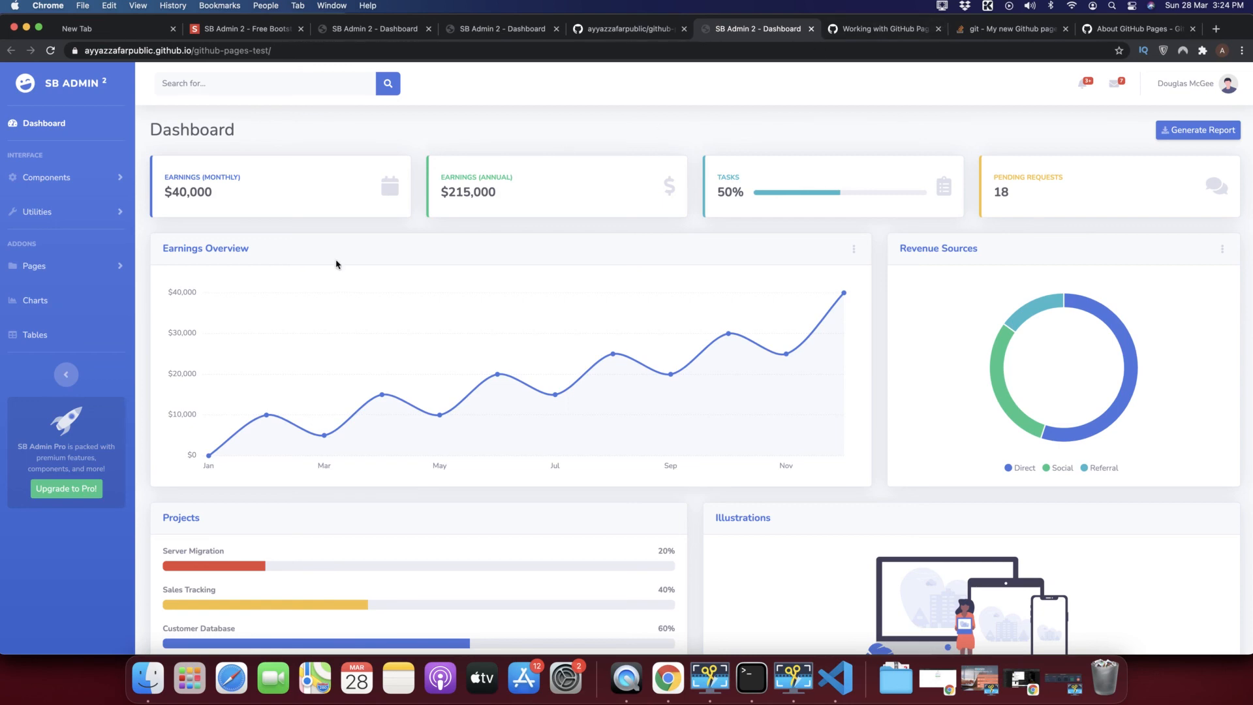
scroll(336, 263, "down", 10)
scroll(336, 264, "up", 10)
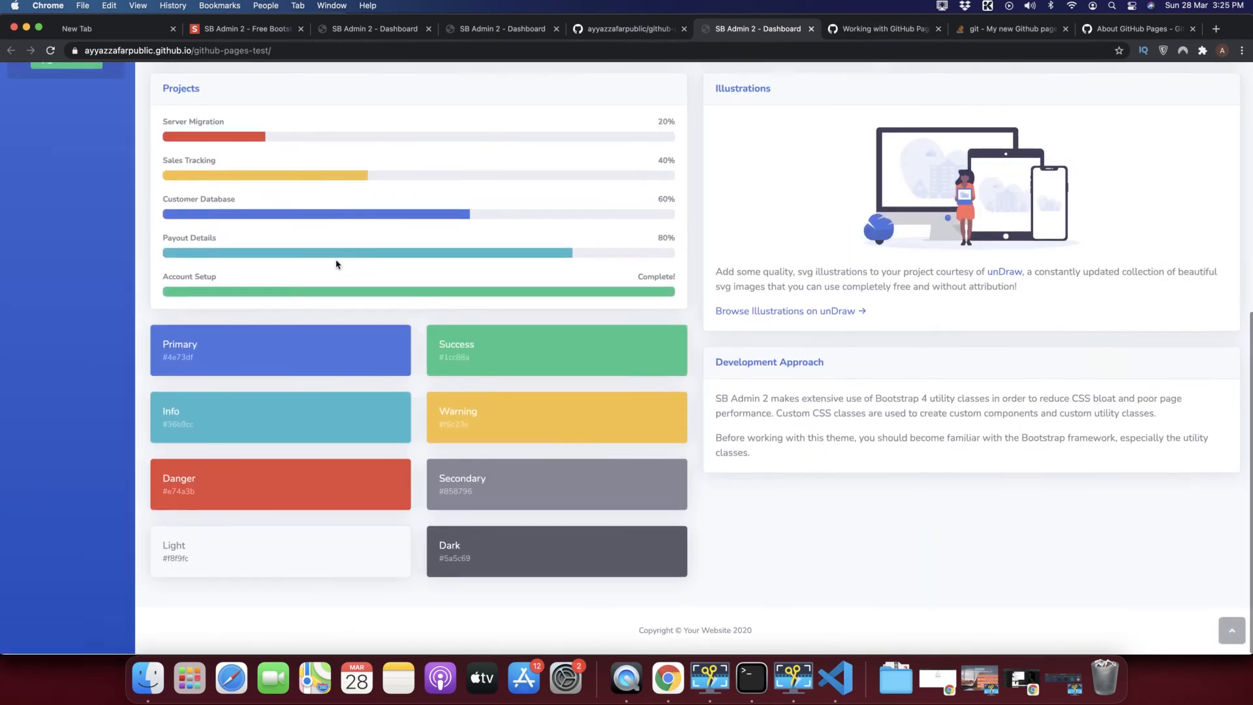
Reload the dashboard so its tab shows the new 'test' title, then select the site address.
left_click(51, 51)
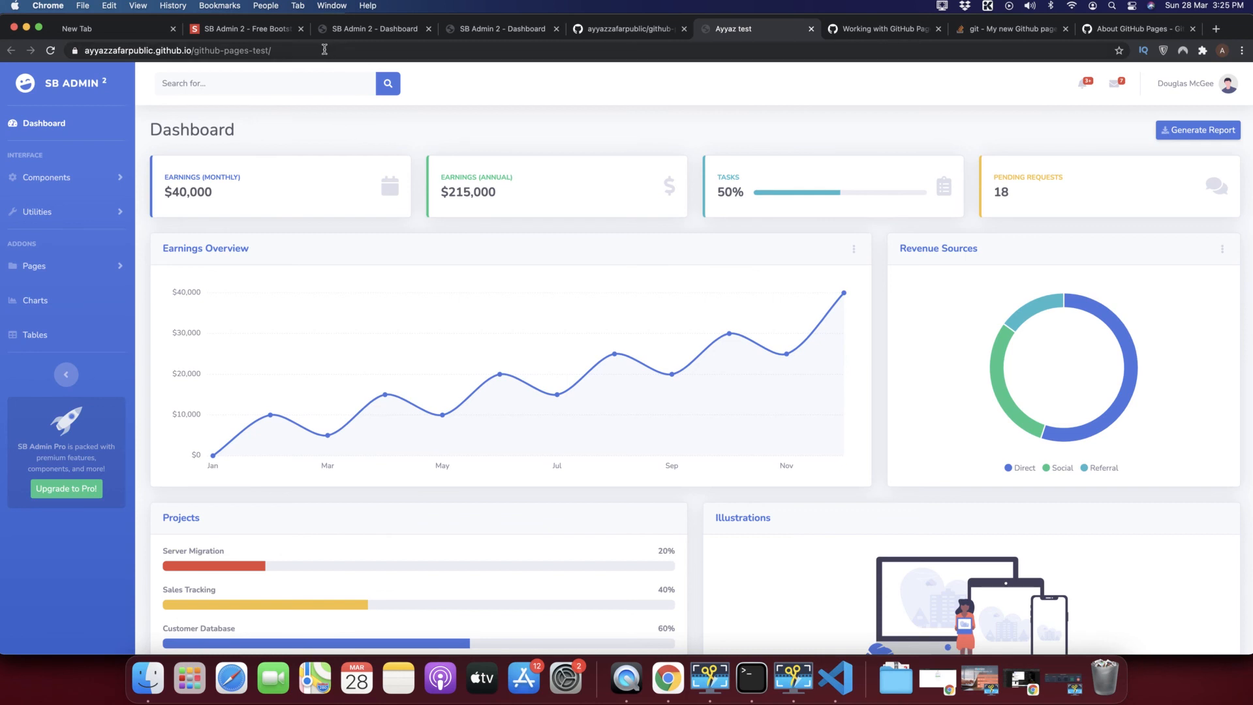
left_click(324, 49)
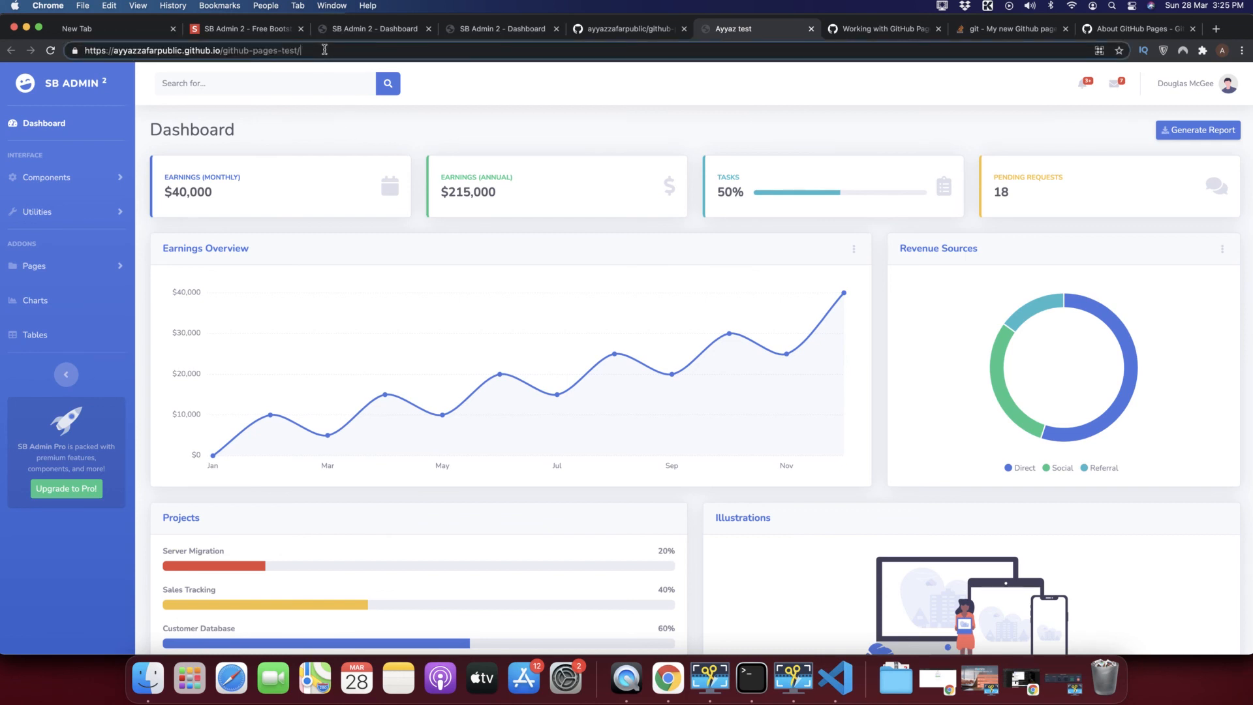
key("super+a")
left_click(324, 48)
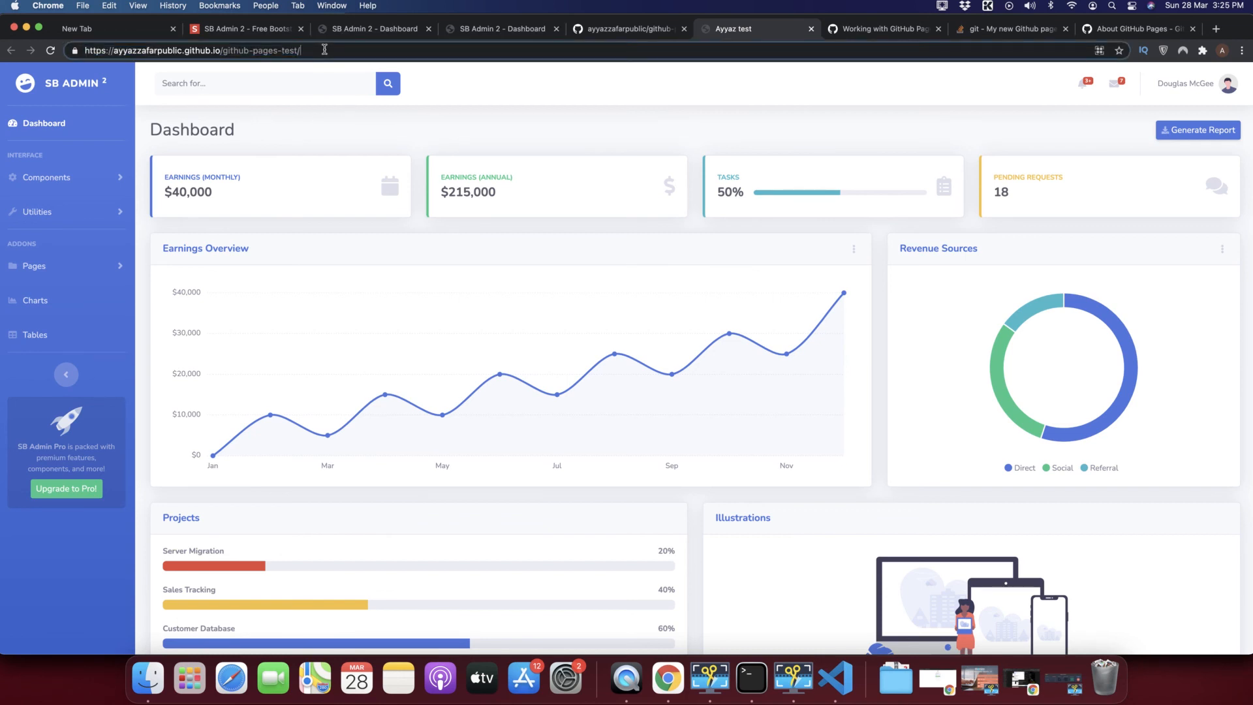